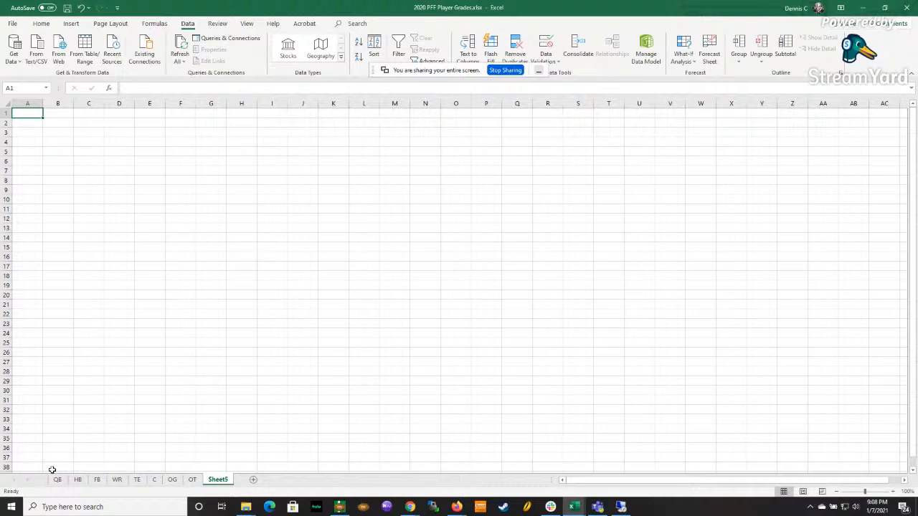
Switch to the PFF linebacker grades page in Chrome and copy all player rows of the rankings table
key(alt+Tab)
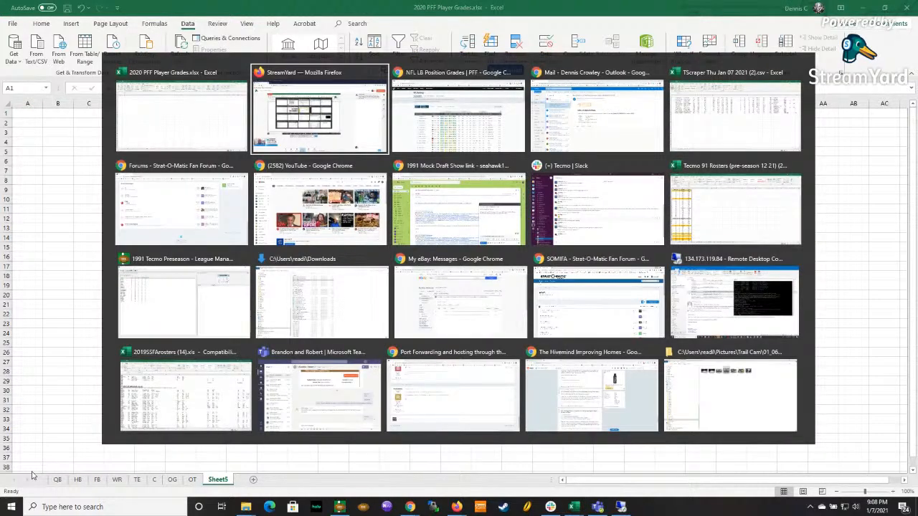
key(alt+Tab)
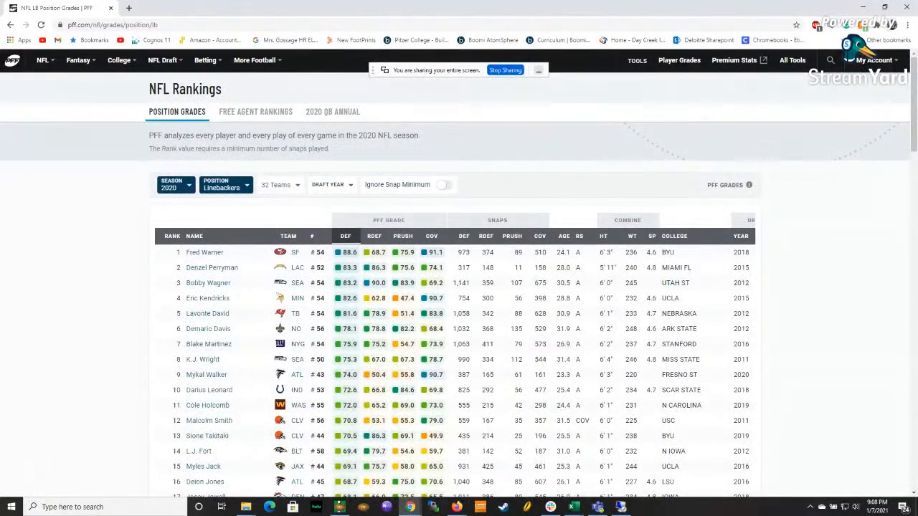
mouse_move(175, 252)
mouse_down()
mouse_move(181, 500)
mouse_move(169, 27)
mouse_move(796, 495)
mouse_move(876, 500)
mouse_move(206, 310)
mouse_move(173, 246)
mouse_up()
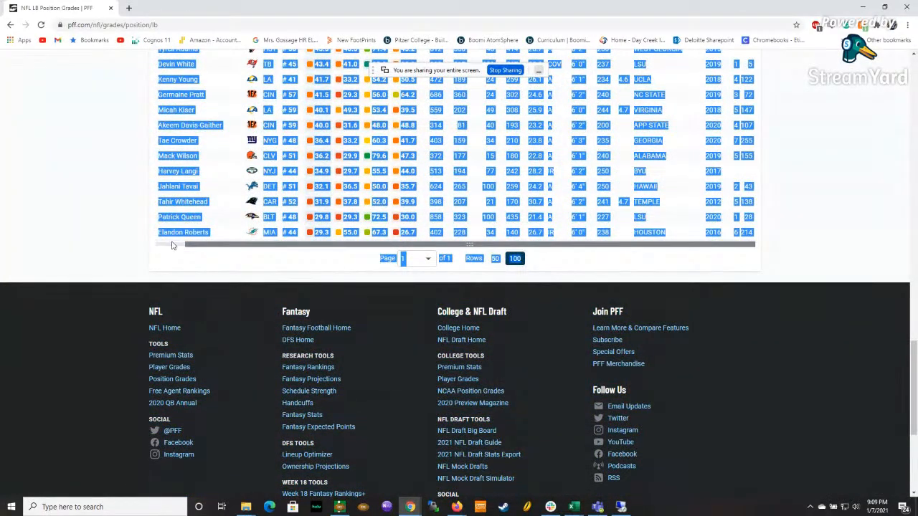
scroll(154, 245, up, 10)
scroll(154, 245, up, 10)
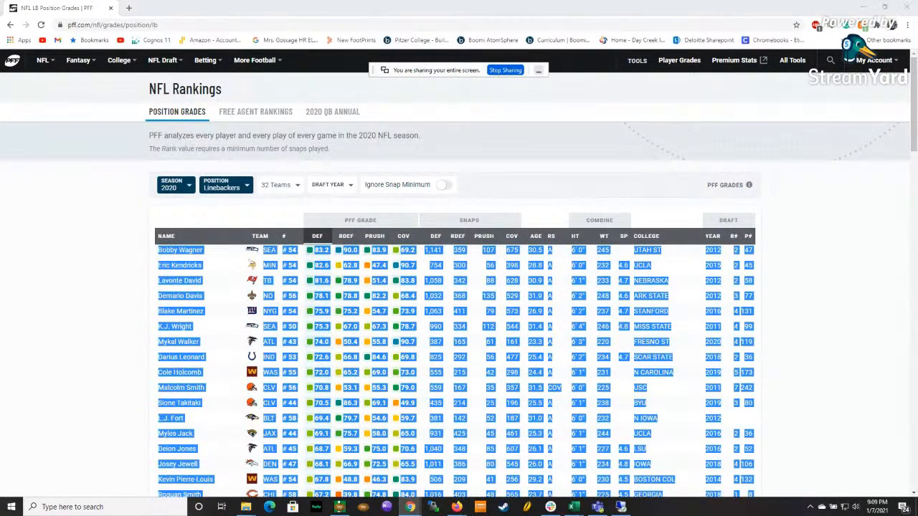
Try pasting the copied table into cell A1 of Sheet5 in the Excel workbook, and undo the paste
key(alt+Tab)
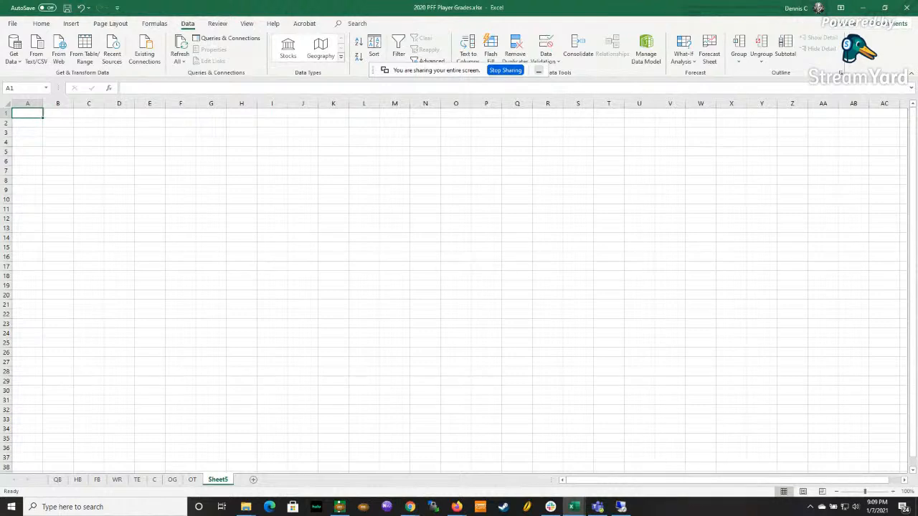
key(ctrl+v)
drag(89, 160, 886, 351)
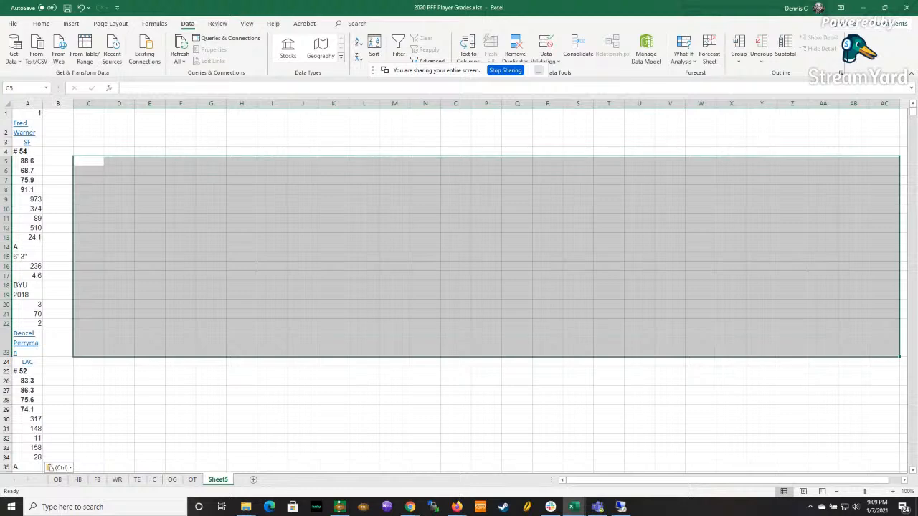
click(334, 142)
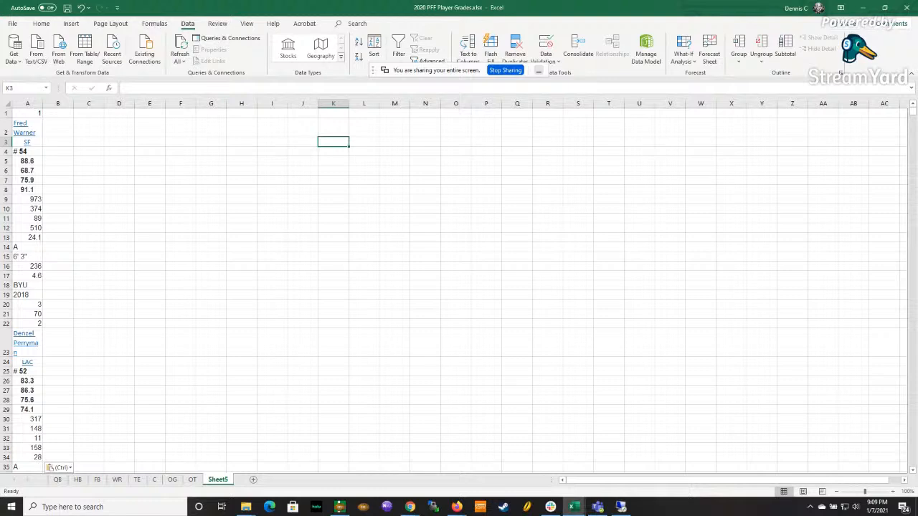
key(ctrl+z)
Switch to the Chrome window showing the Strat-O-Matic forum and load google.com in it
key(alt+Tab)
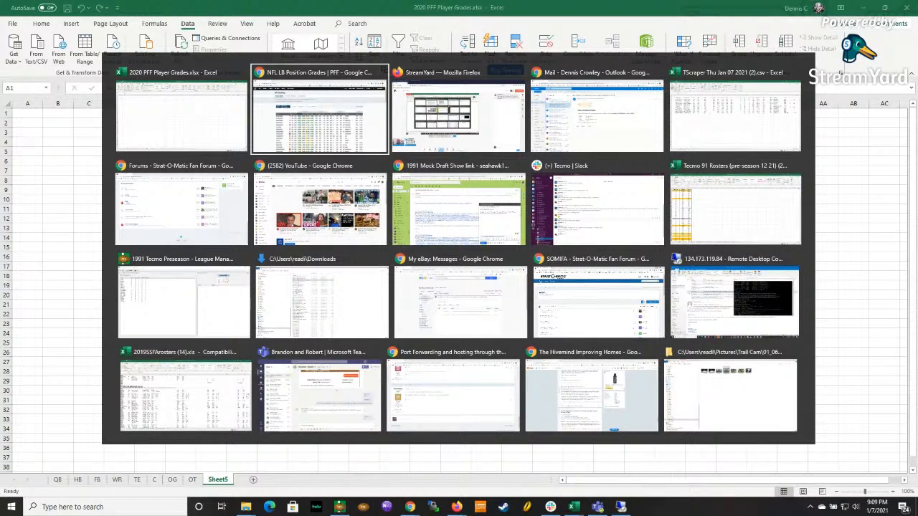
key(Tab)
key(Tab)
key(Tab)
key(Tab)
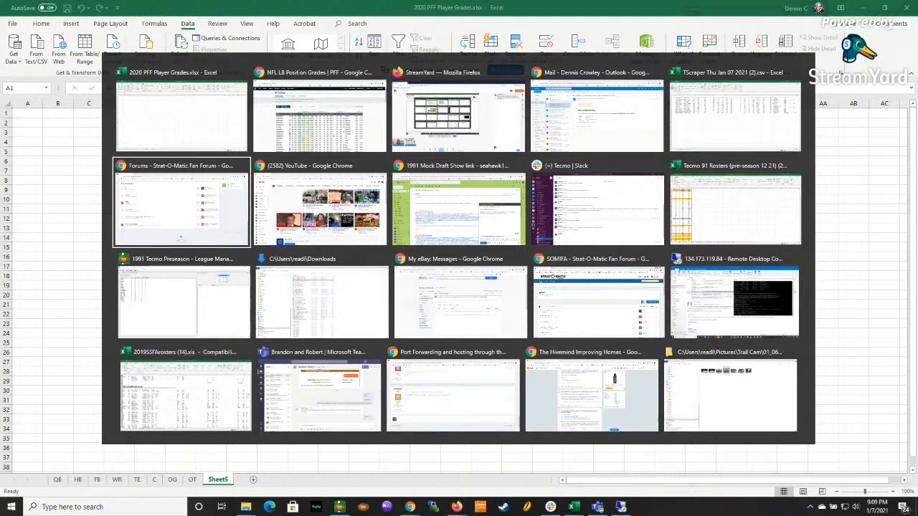
key(alt+Tab)
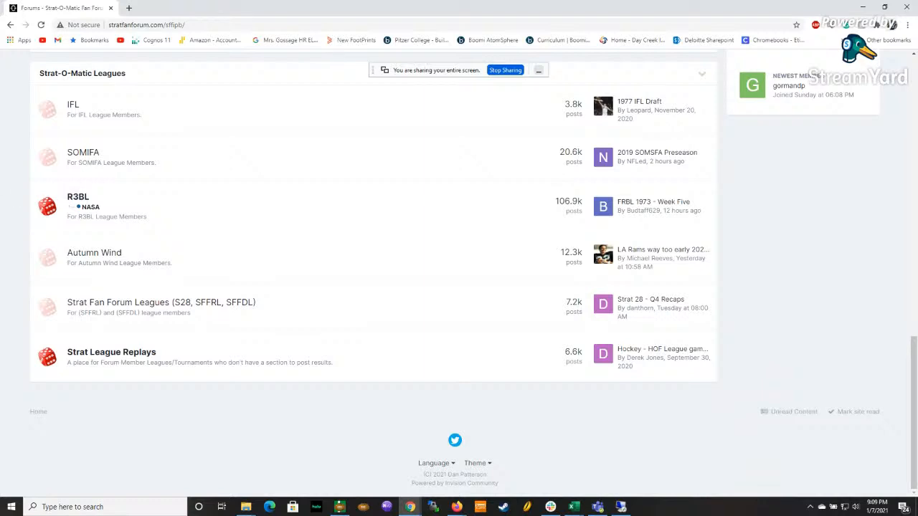
click(146, 26)
text(go)
key(Return)
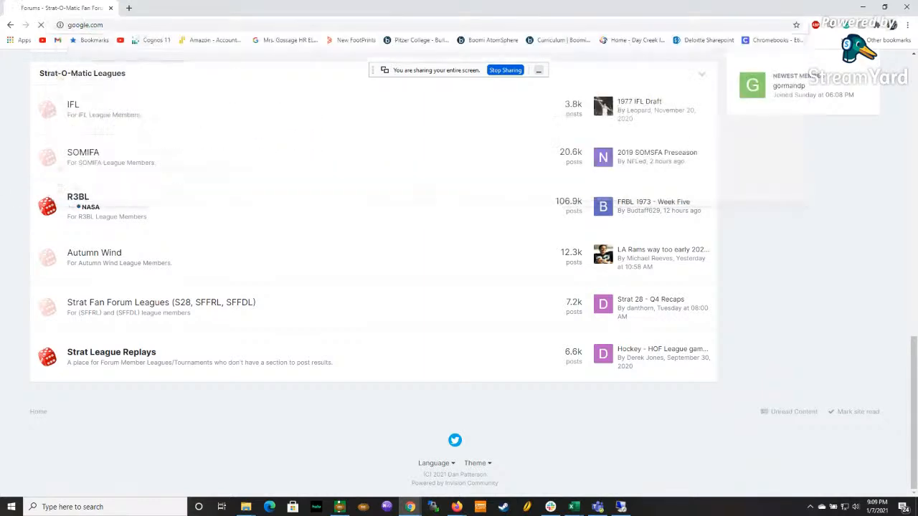
Search Google for "tscraper extension chrome"
text(ts)
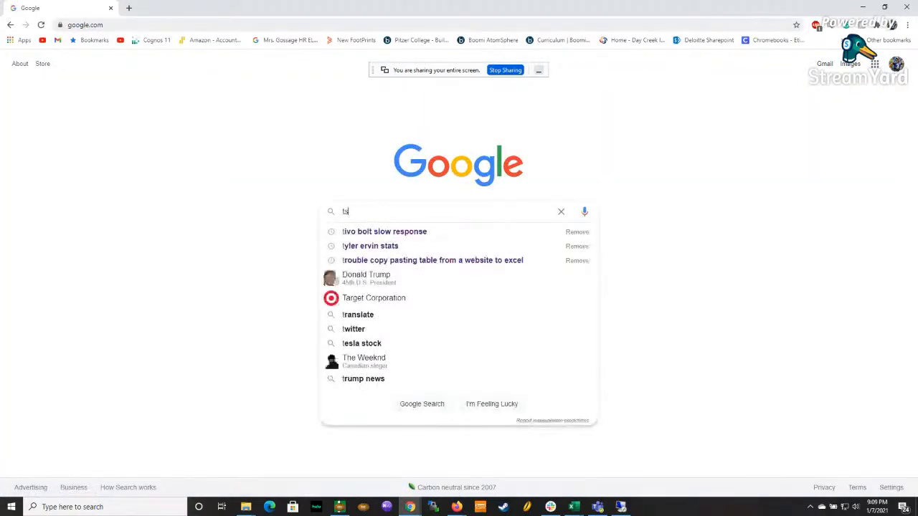
text(craper)
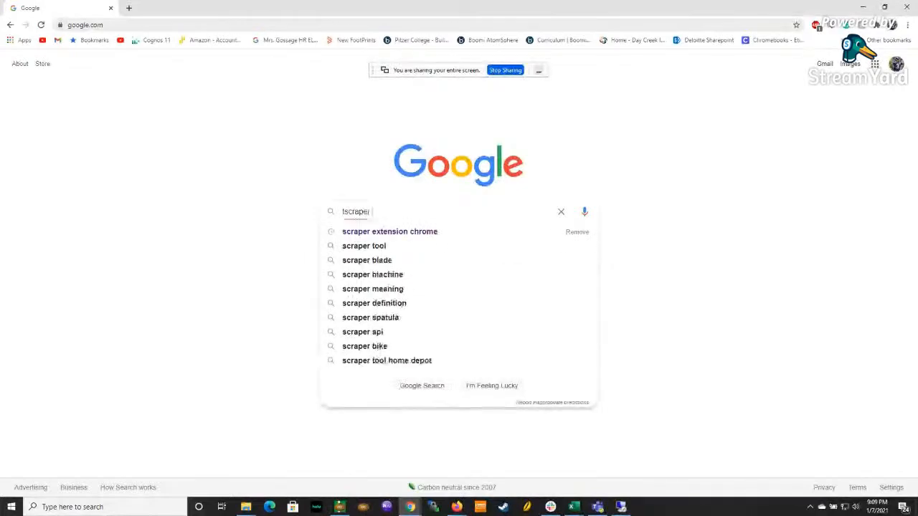
key(Down)
key(Return)
click(342, 212)
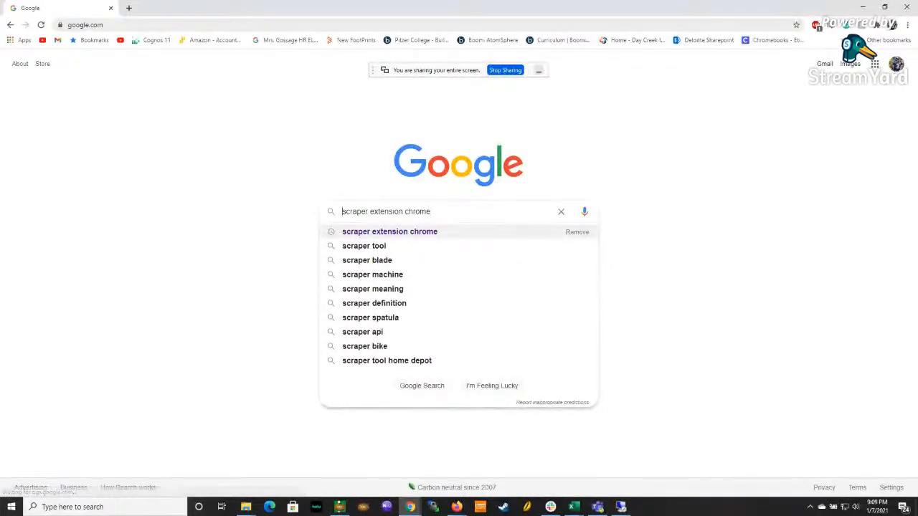
text(t)
key(Return)
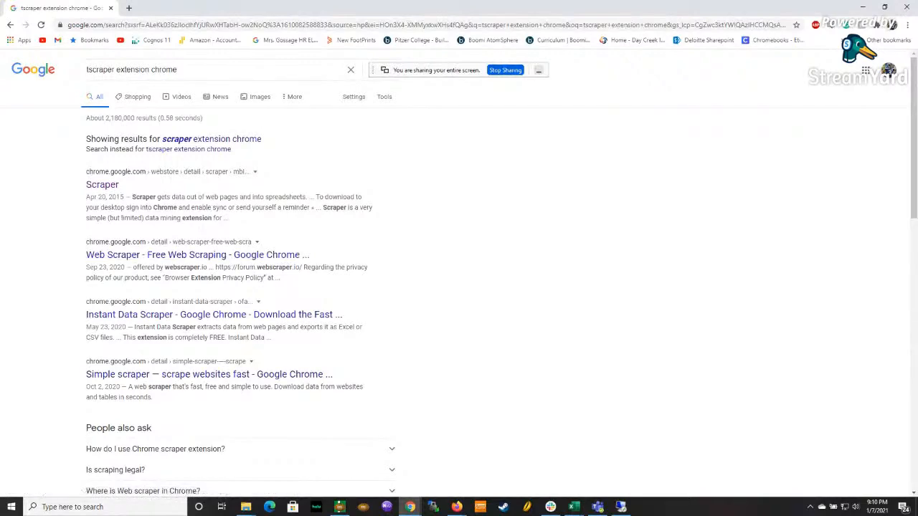
Look through the search results and open the Chrome Web Store page of the Scraper extension
click(197, 255)
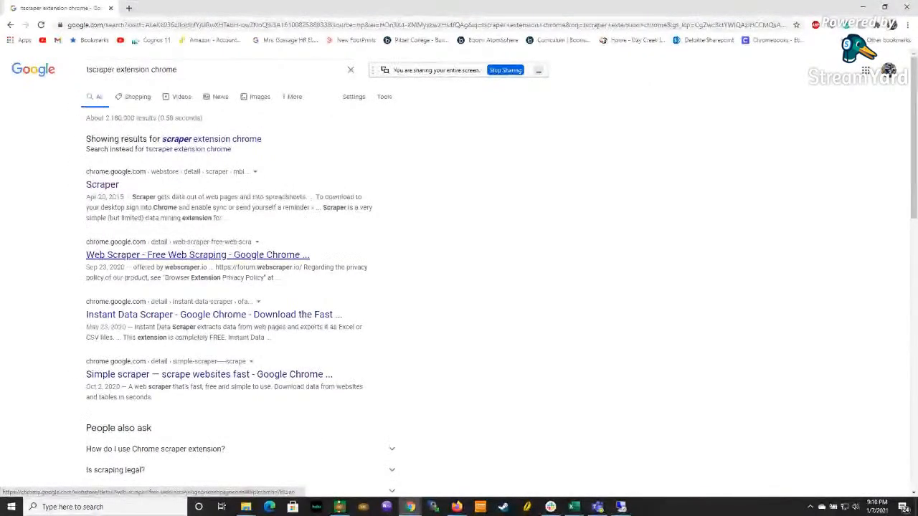
scroll(197, 255, down, 5)
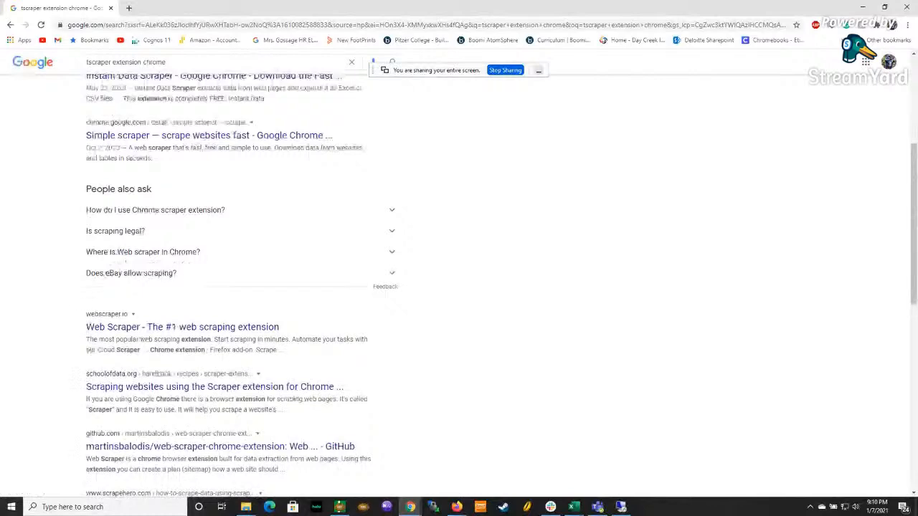
scroll(197, 248, down, 3)
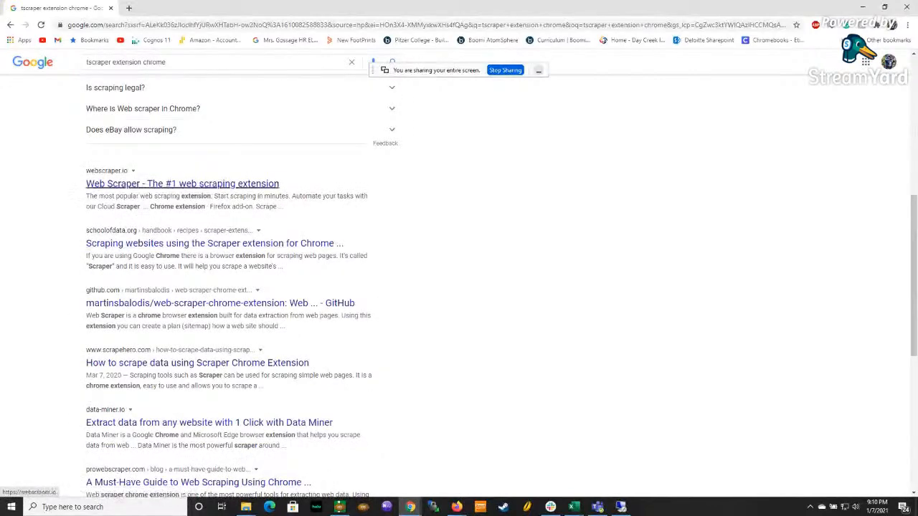
scroll(100, 184, up, 5)
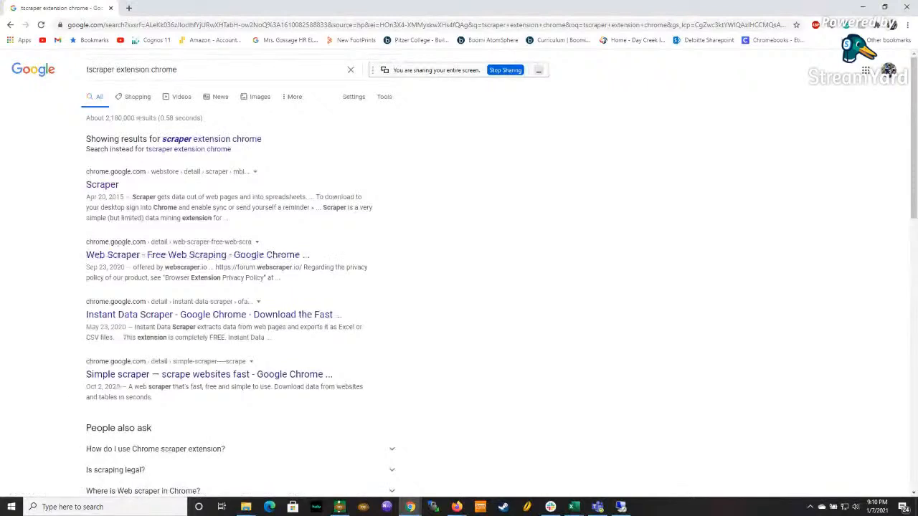
click(100, 184)
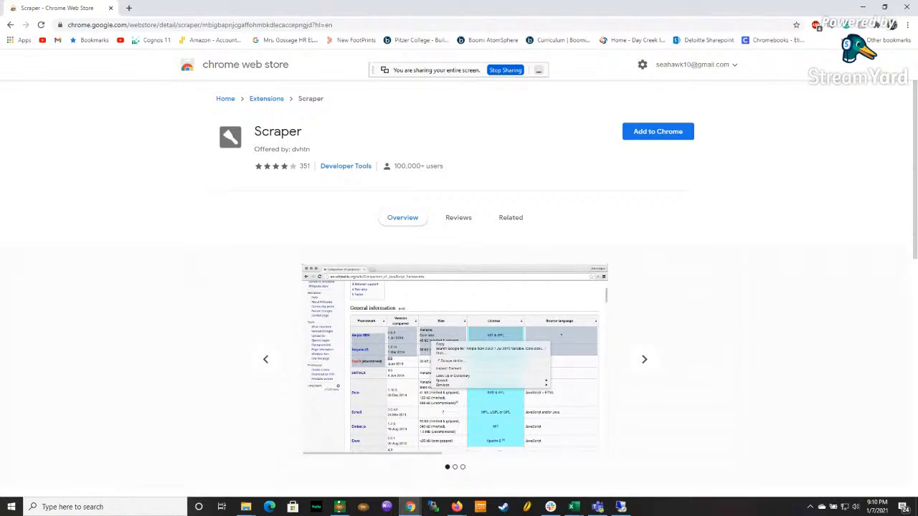
Go to the store's extensions category and search it for "tscraper html"
click(266, 99)
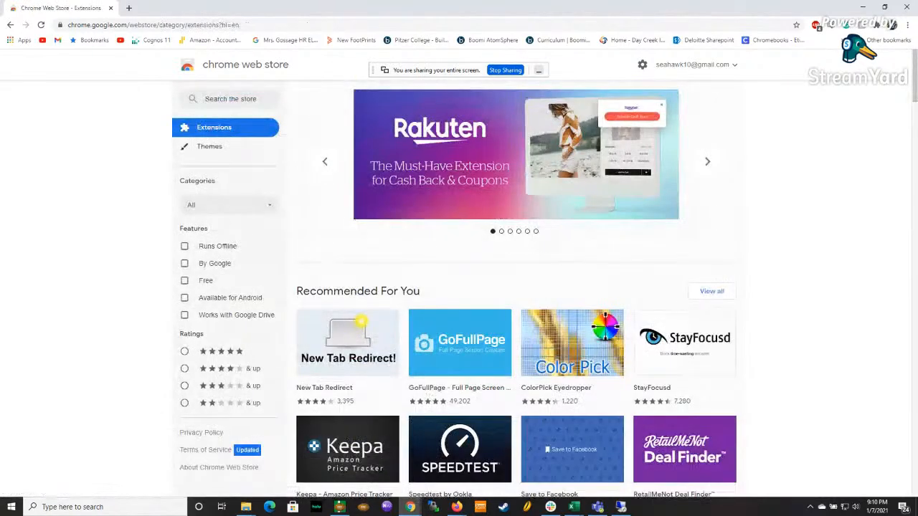
click(230, 99)
text(tscr)
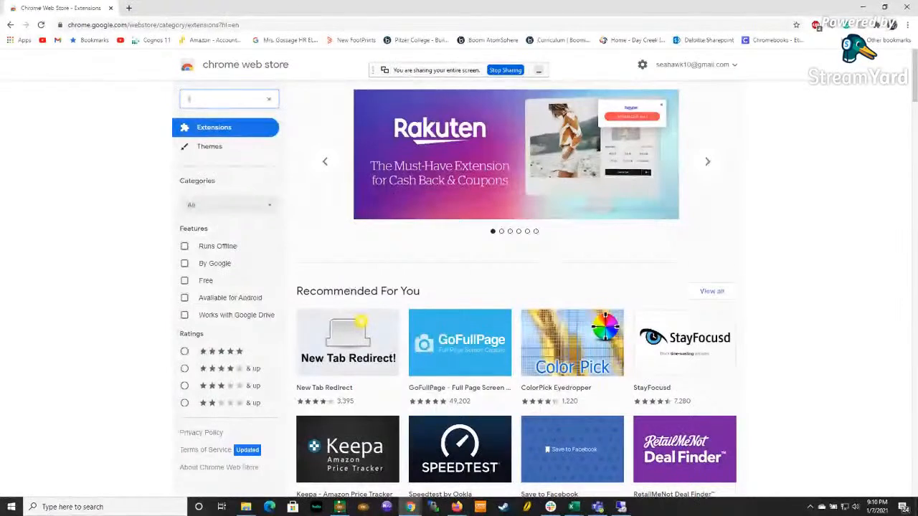
text(aper)
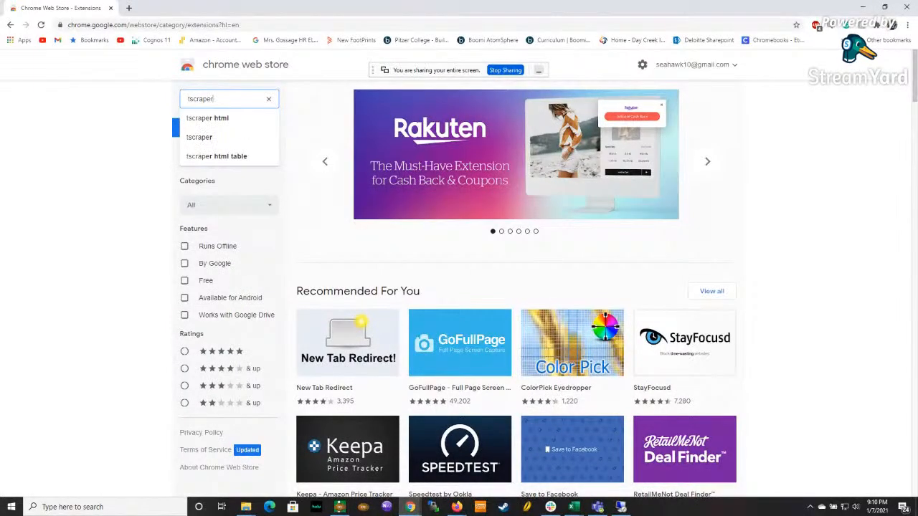
key(Down)
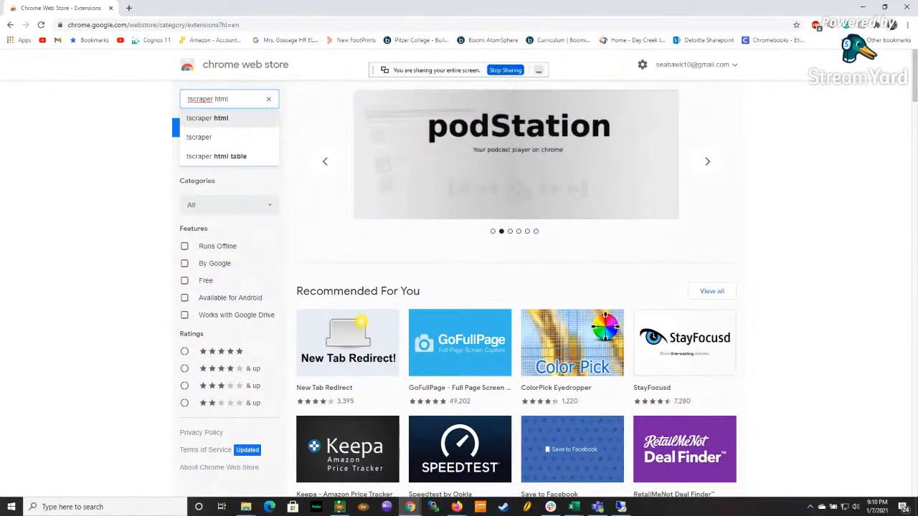
key(Return)
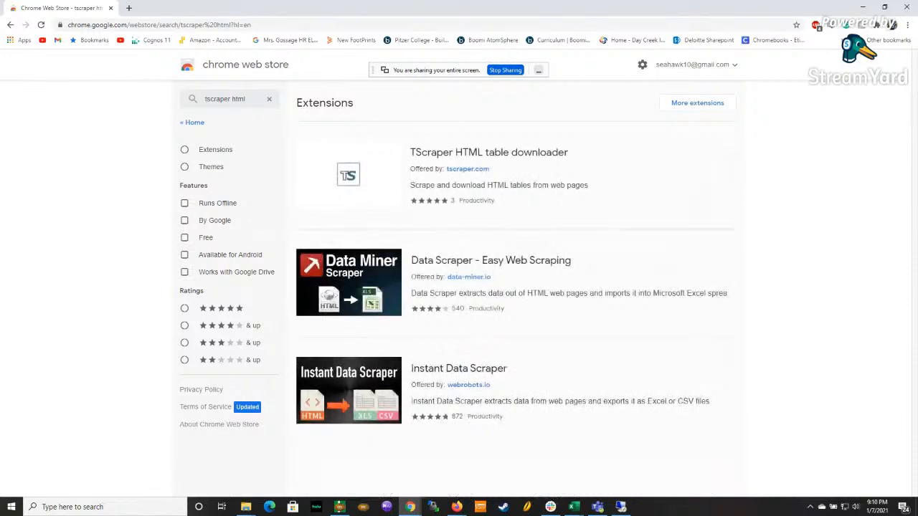
Open the TScraper HTML table downloader listing and add the extension to Chrome
click(488, 172)
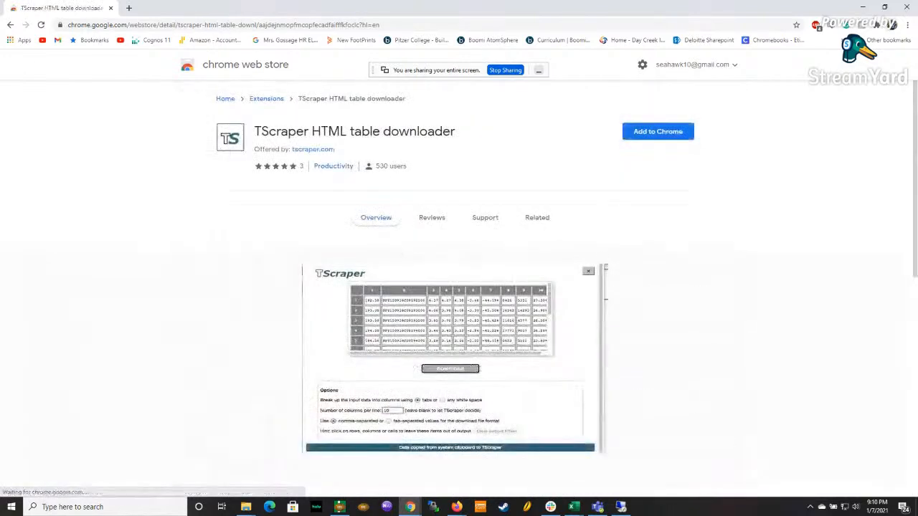
click(658, 132)
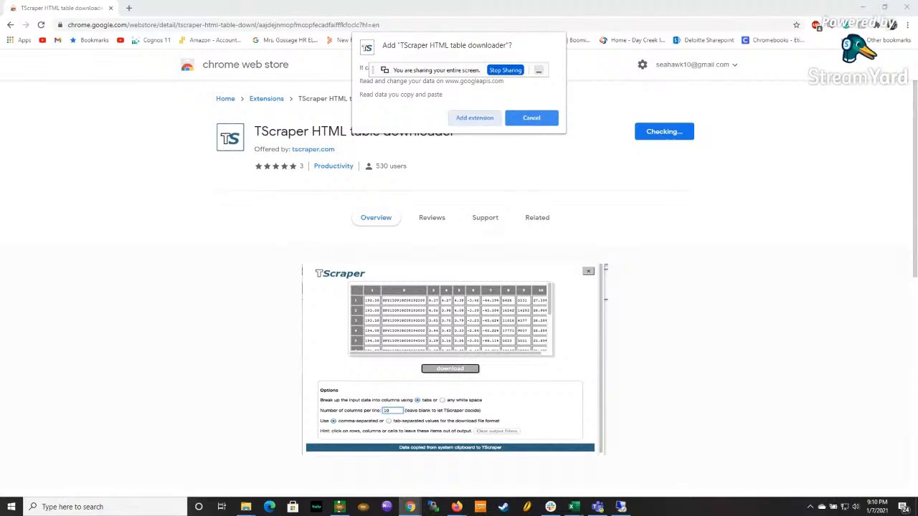
click(474, 118)
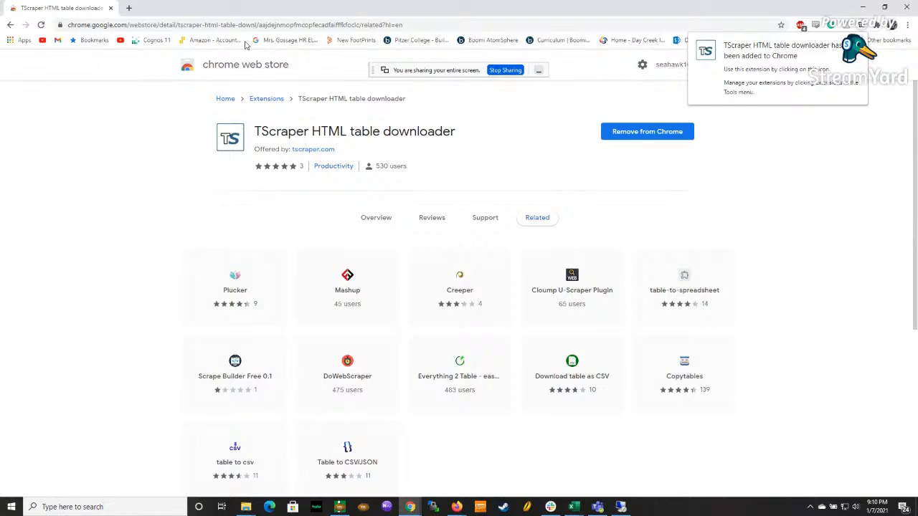
Return to the PFF linebacker grades page, copy the entire page and load it into the TScraper extension
key(alt+Tab)
key(alt+Tab)
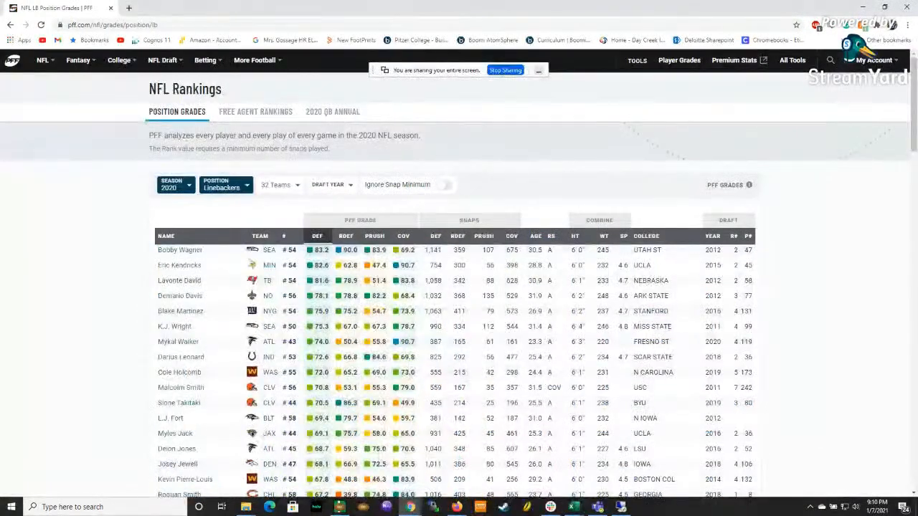
key(ctrl+a)
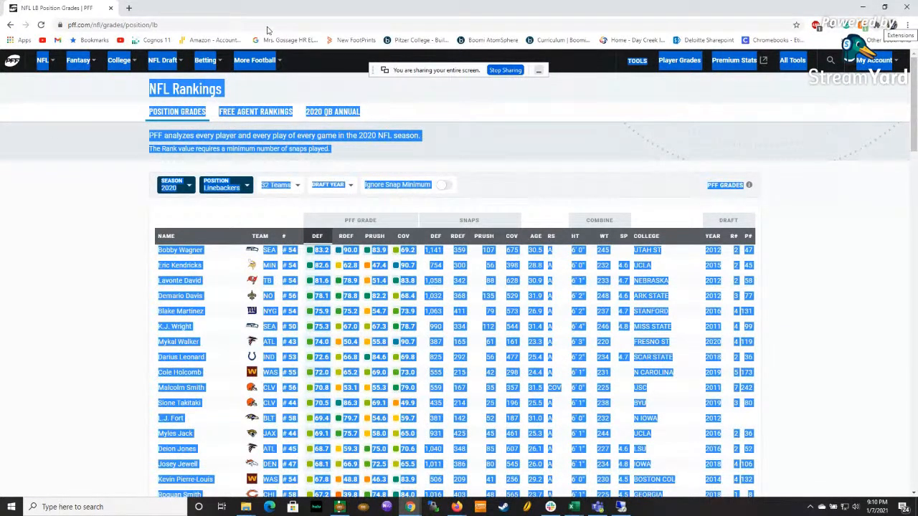
click(876, 25)
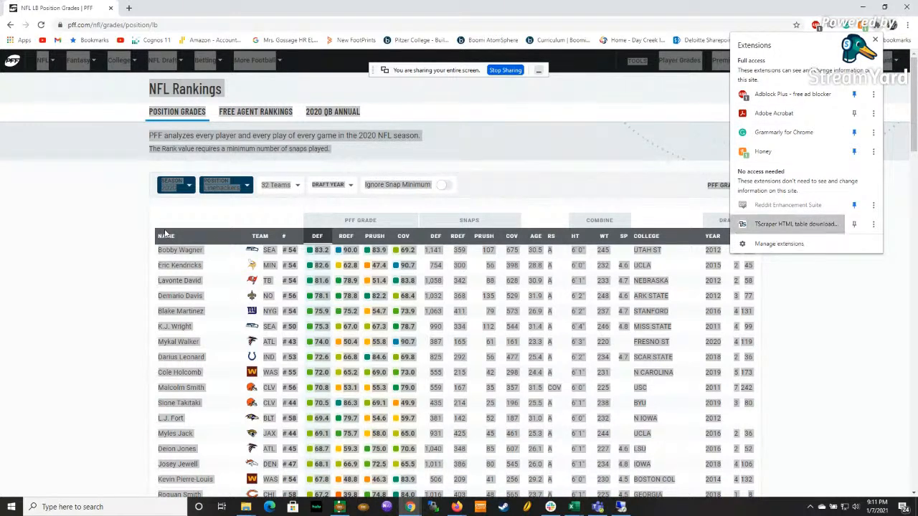
click(795, 224)
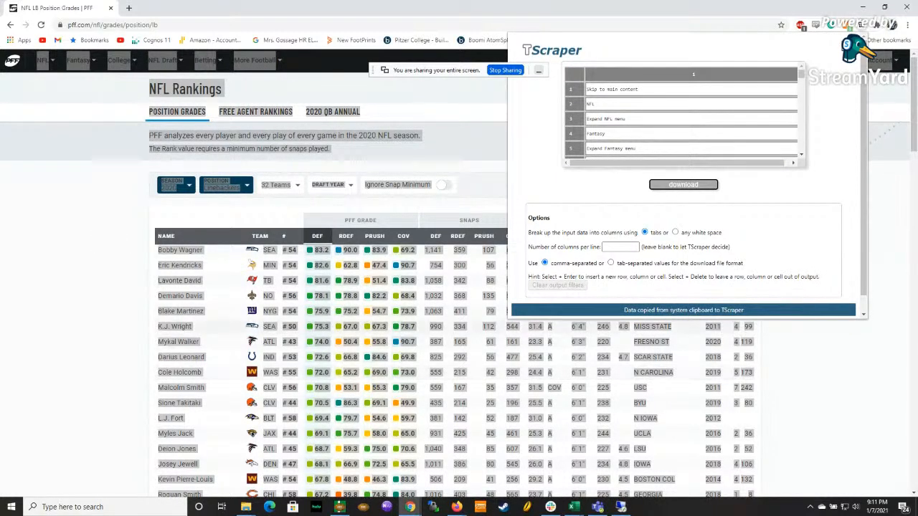
Split the copied page data into 25 columns per line in TScraper and look for the first player's row in the preview
click(621, 247)
text(25)
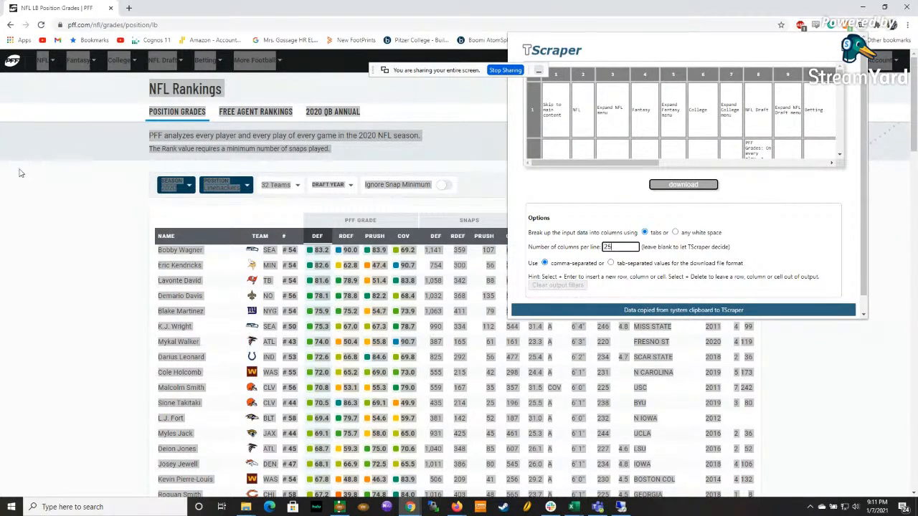
drag(559, 162, 583, 163)
scroll(559, 136, down, 2)
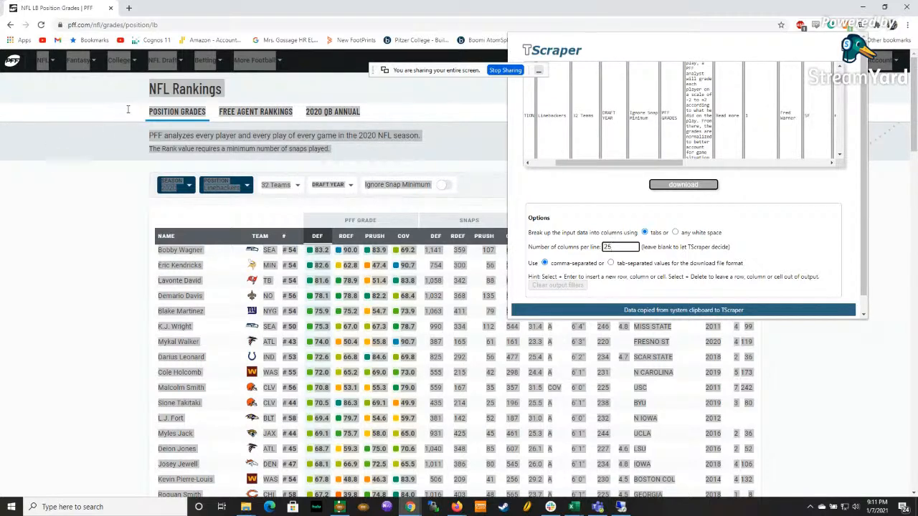
click(746, 116)
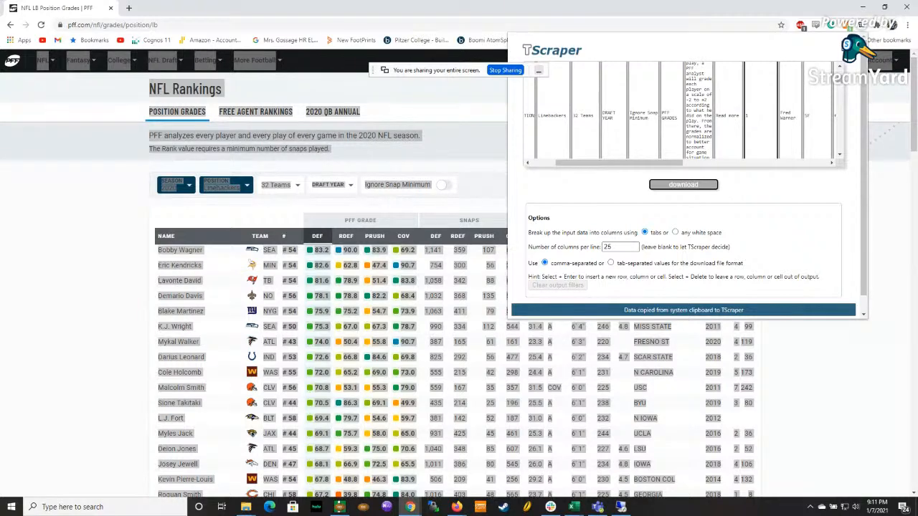
Close the TScraper preview, reveal the rank column of the linebacker grades table and sort the table by rank, starting from 1
click(15, 381)
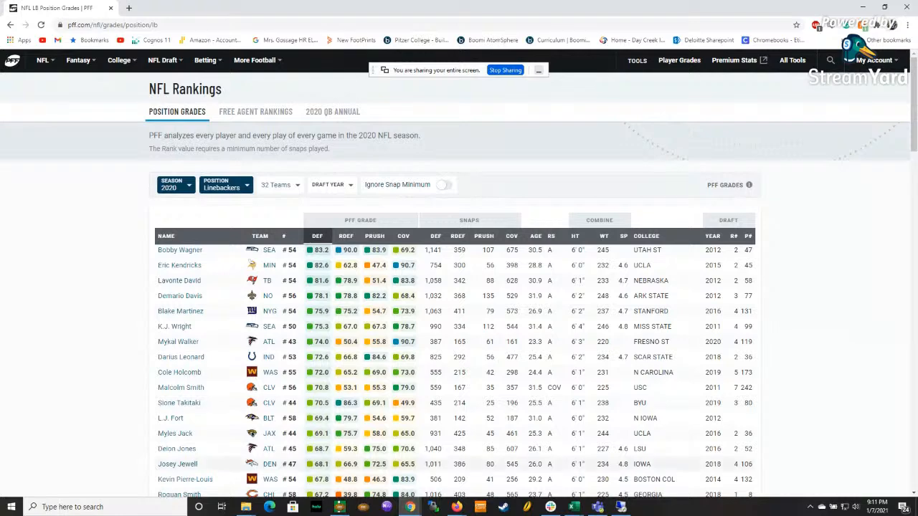
scroll(455, 372, left, 1)
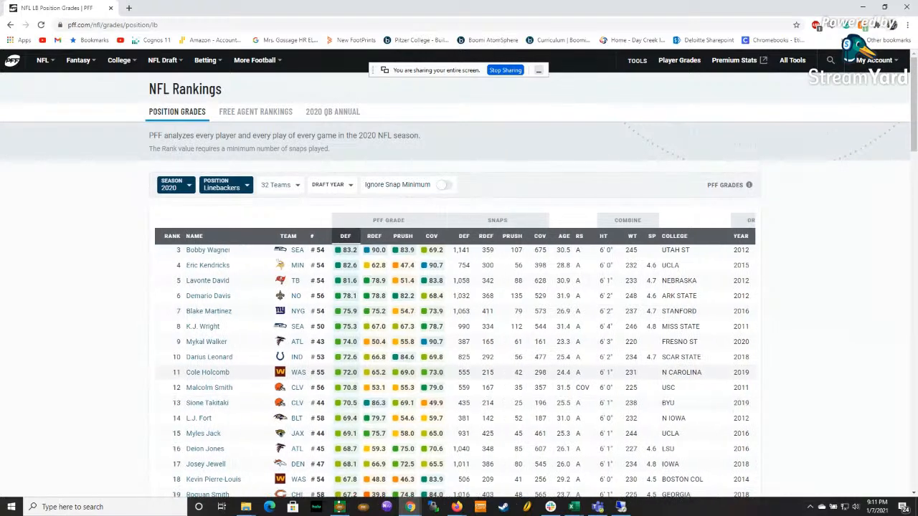
click(172, 236)
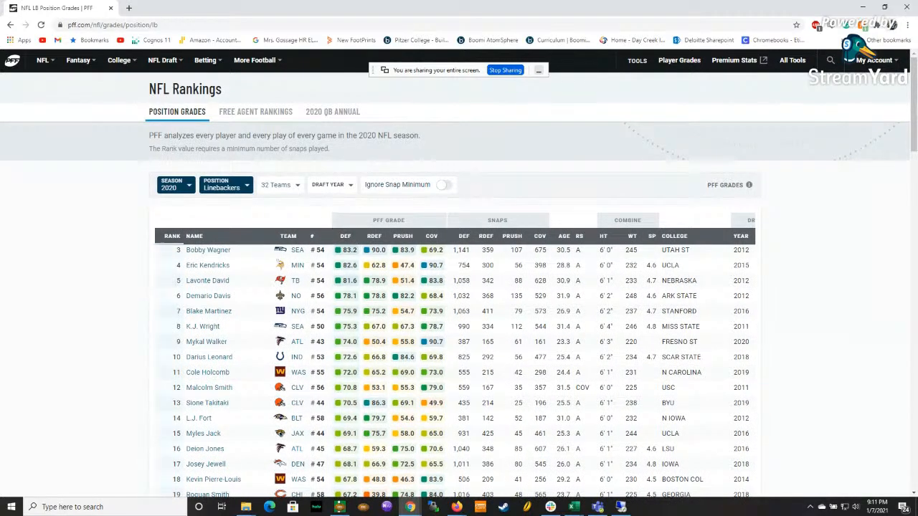
click(172, 237)
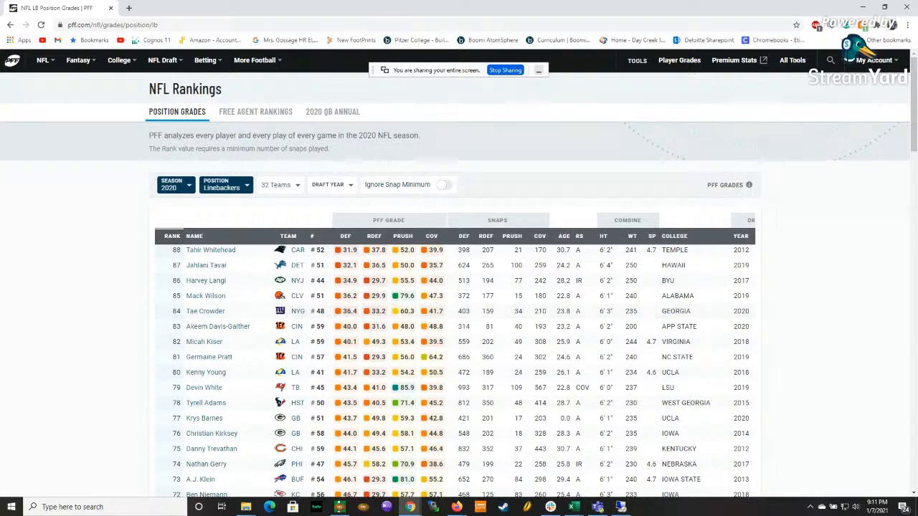
click(172, 236)
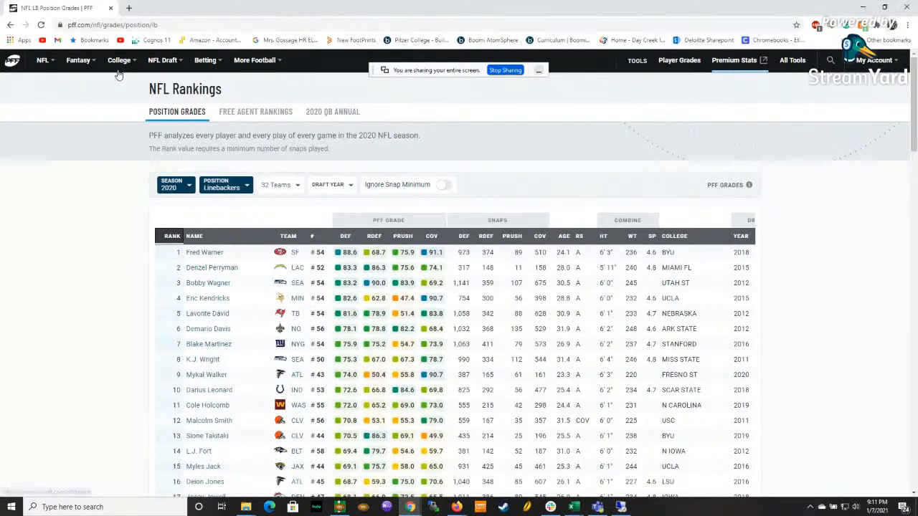
Reopen the TScraper extension and set the number of columns per line to 25
click(876, 25)
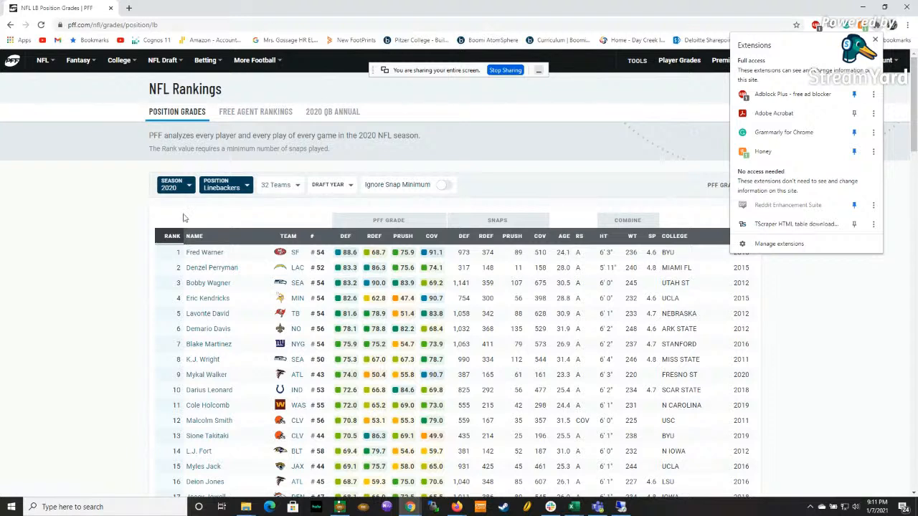
click(793, 223)
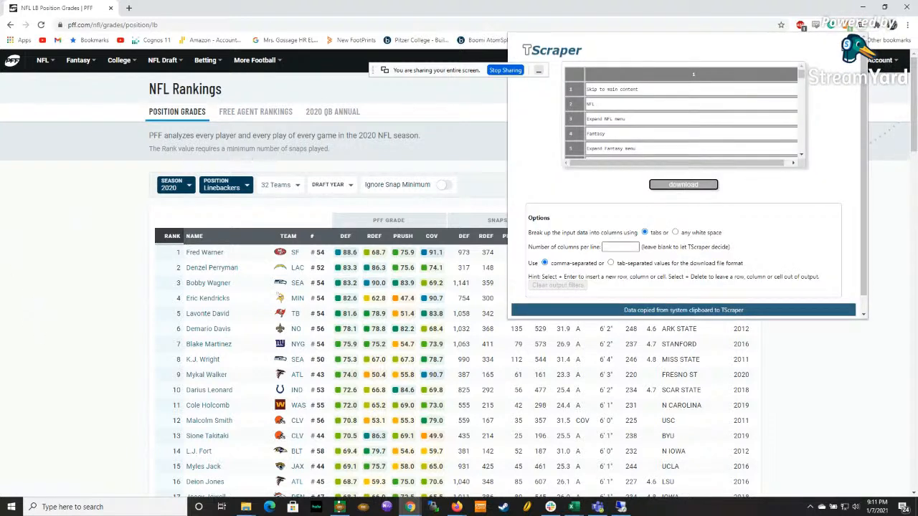
text(25)
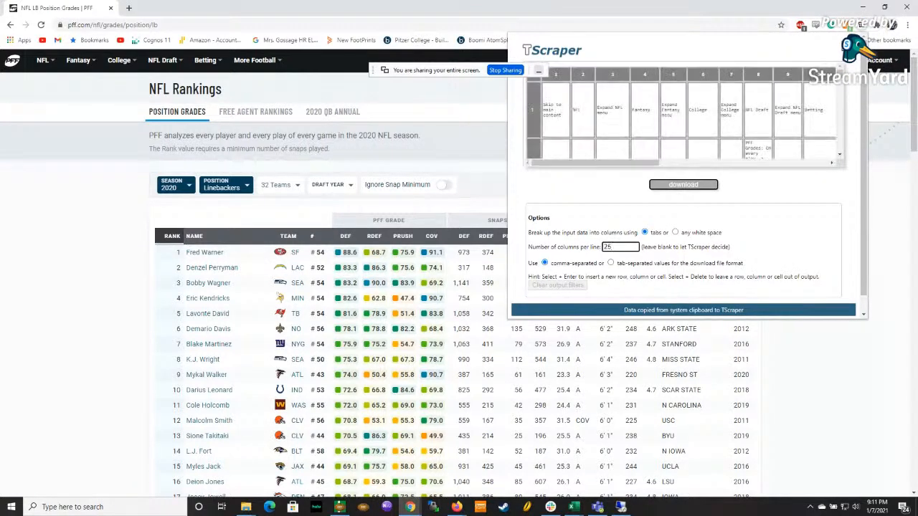
Find the first player's data in the TScraper preview and insert blank cells before rank 1 to push it towards the next row
click(840, 154)
click(840, 154)
click(840, 154)
click(840, 154)
click(839, 154)
drag(548, 162, 596, 163)
drag(696, 163, 695, 162)
click(694, 116)
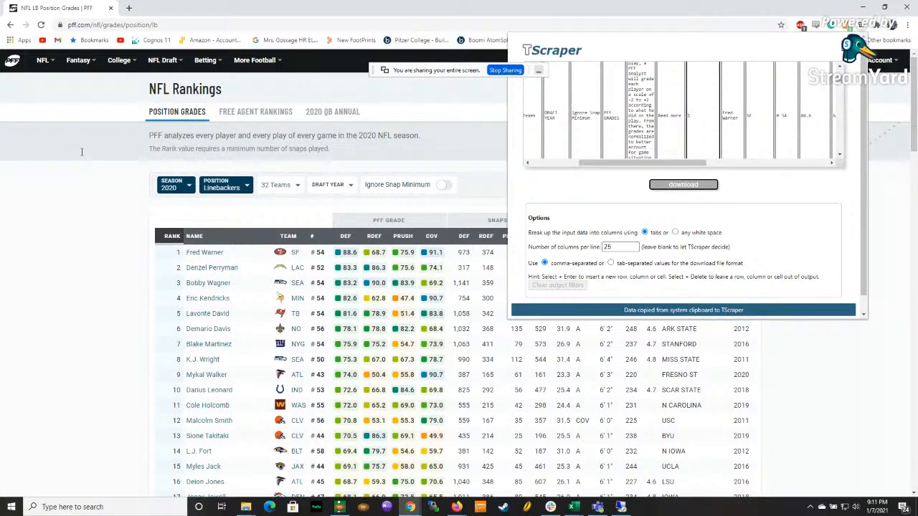
key(Return)
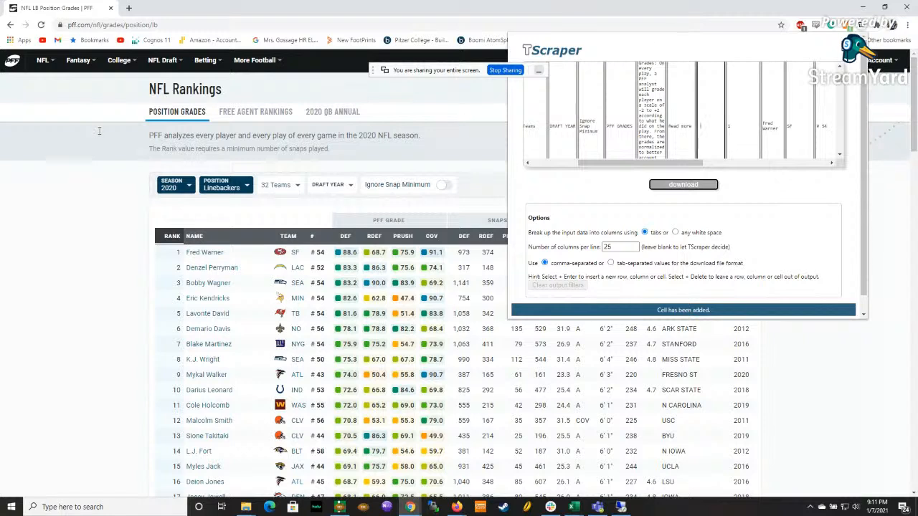
key(Return)
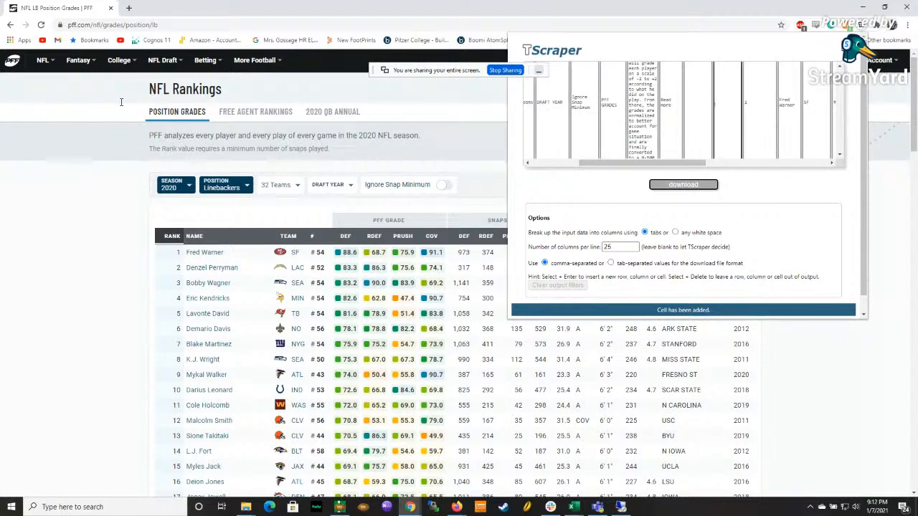
key(Return)
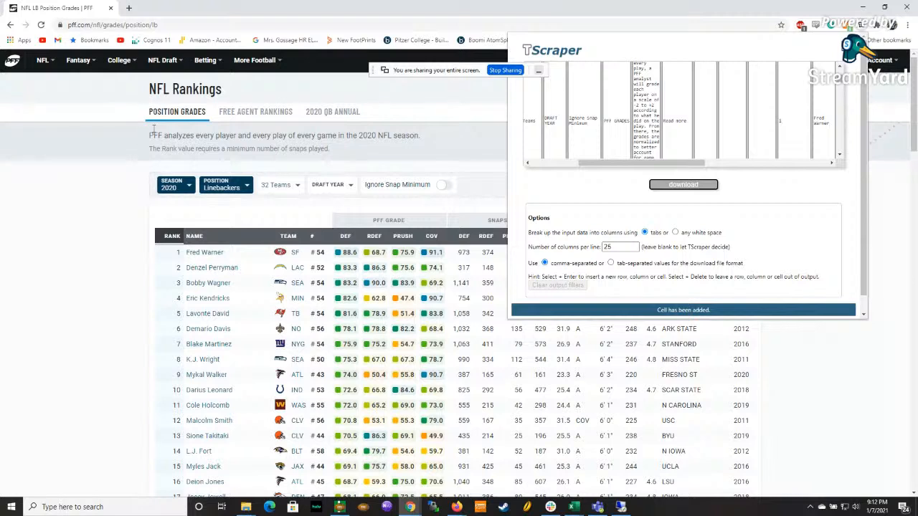
key(Return)
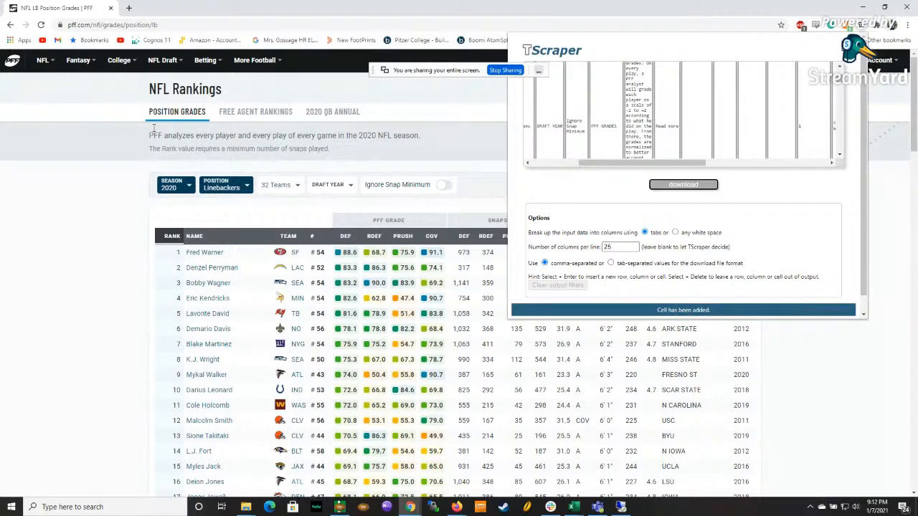
key(Return)
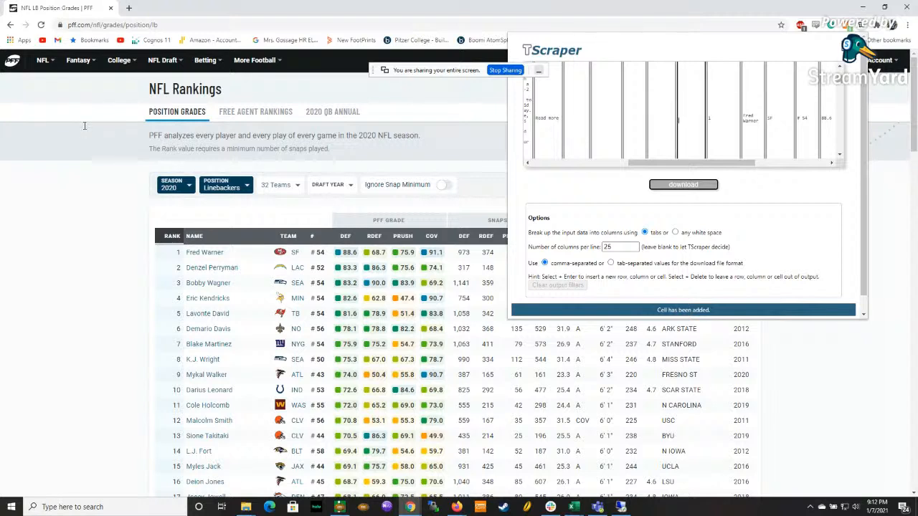
key(Return)
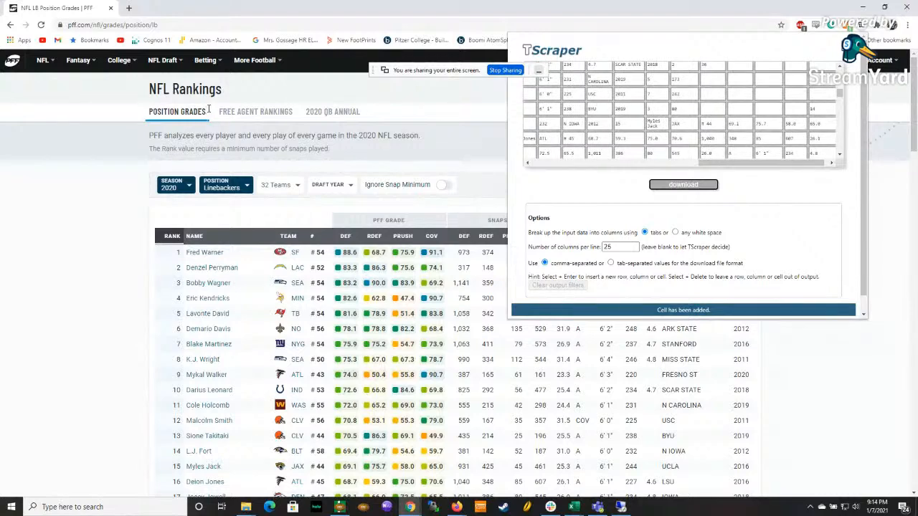
Insert one more blank cell in the rank 13 row so that rank 14 starts the next row, and check the row start
click(663, 113)
drag(739, 163, 566, 163)
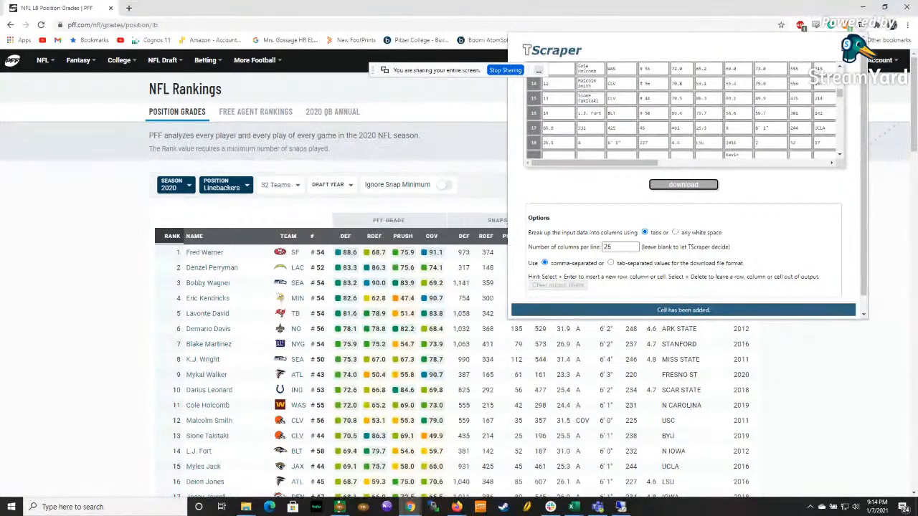
drag(602, 163, 782, 162)
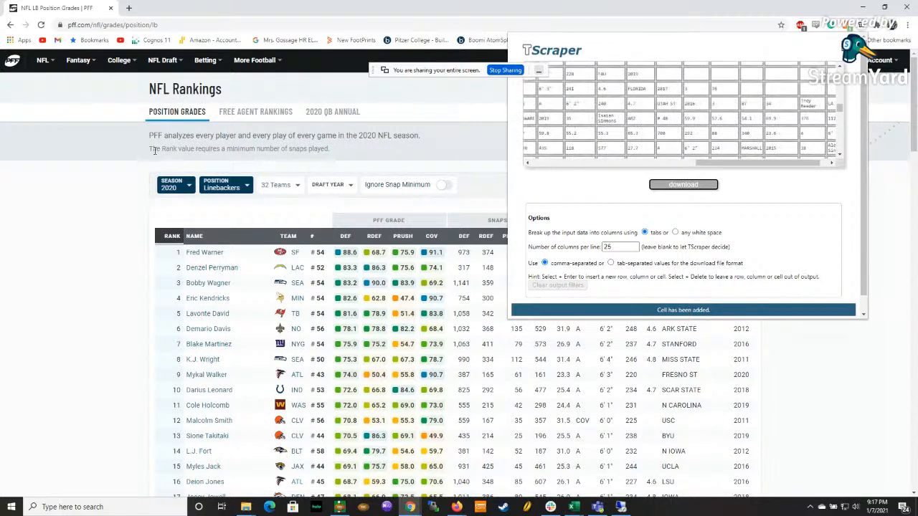
Remove the extra blank cell before rank 33 and insert blank cells at the row's end so that rank 34 starts the next row
click(556, 104)
key(Delete)
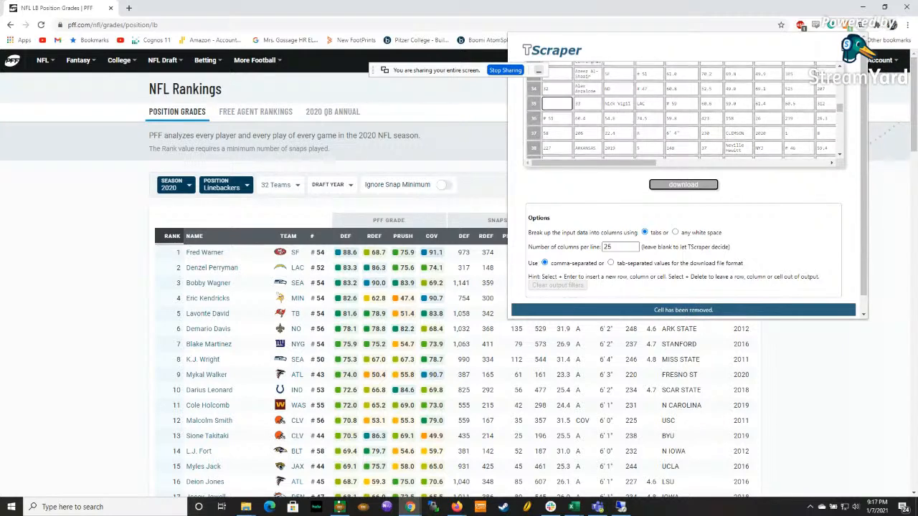
drag(577, 163, 748, 164)
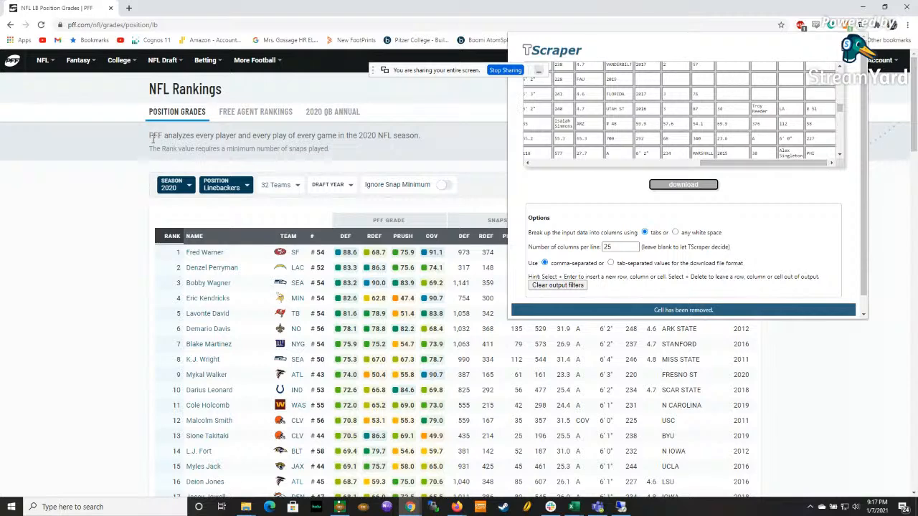
click(732, 109)
key(Return)
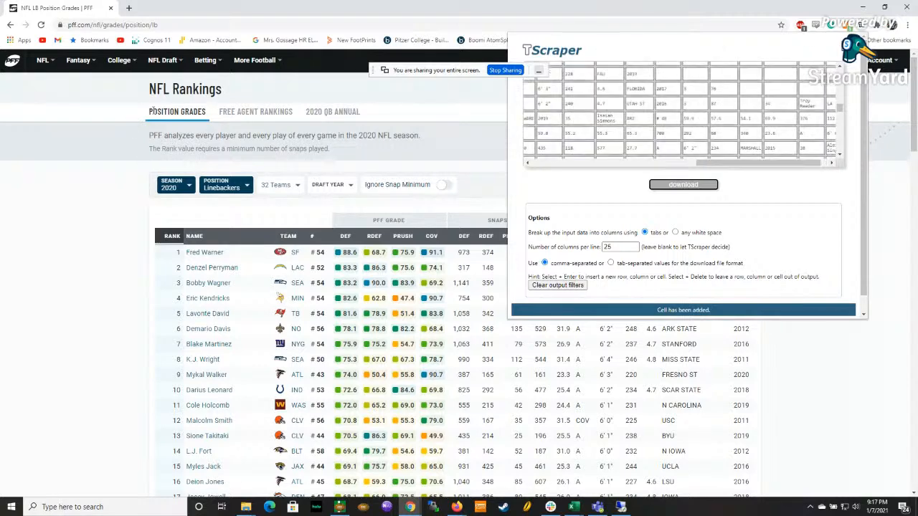
click(793, 124)
key(Return)
click(814, 120)
key(Return)
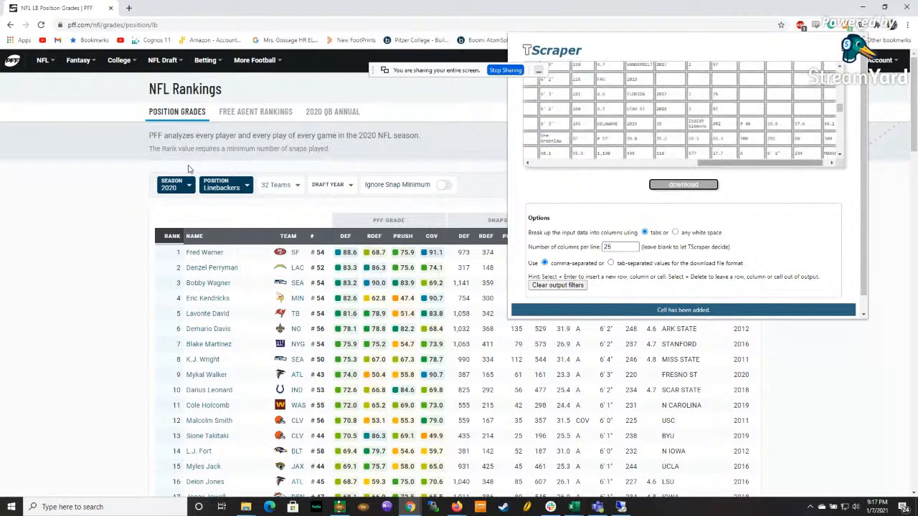
Insert blank cells after the draft year 2019 in the rank 34 row to push rank 35 to the start of the next row
click(670, 124)
key(Return)
click(697, 130)
key(Return)
click(719, 139)
key(Return)
click(752, 143)
key(Return)
click(774, 113)
key(Return)
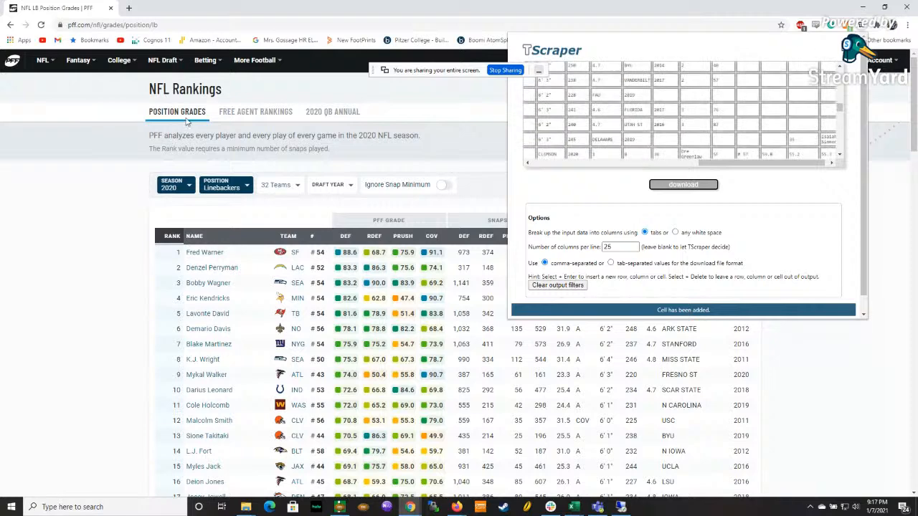
key(Return)
click(818, 145)
key(Return)
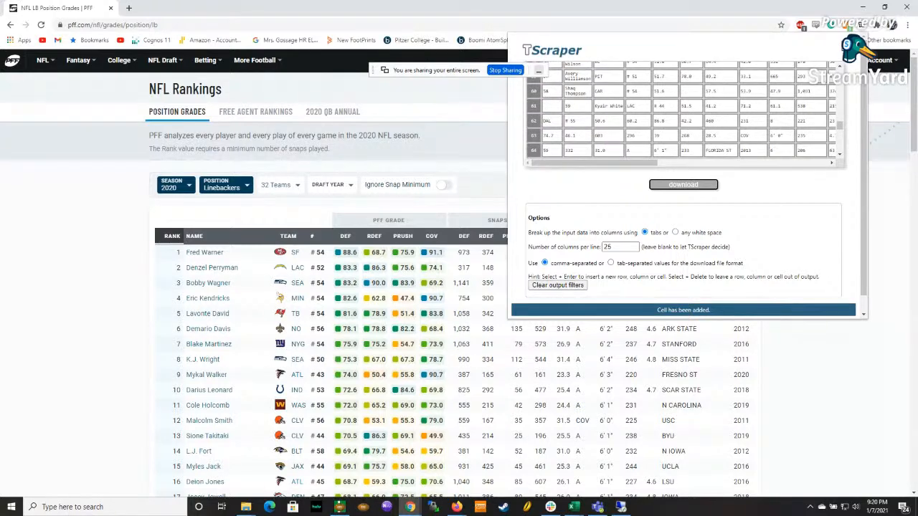
Remove the extra blank cell before rank 59 and insert blank cells before the first rank 60 to move it to the next row
click(551, 106)
key(Delete)
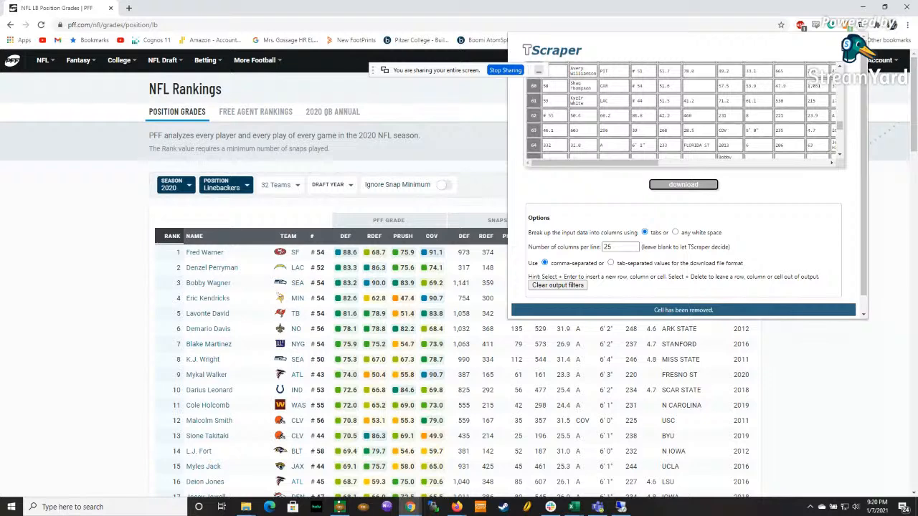
drag(576, 163, 743, 166)
click(772, 101)
key(Return)
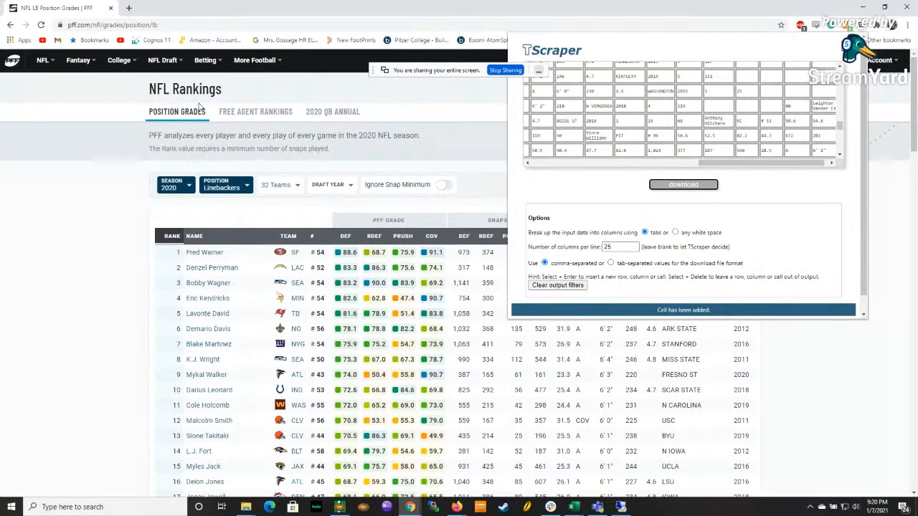
key(Return)
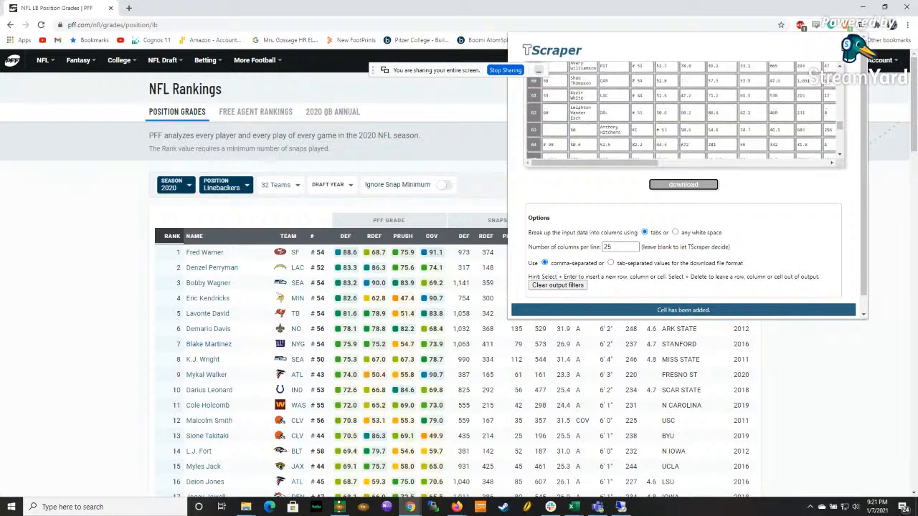
Remove the extra blank cell at the start of row 63 and insert a blank cell before the following player's rank
click(554, 130)
key(Delete)
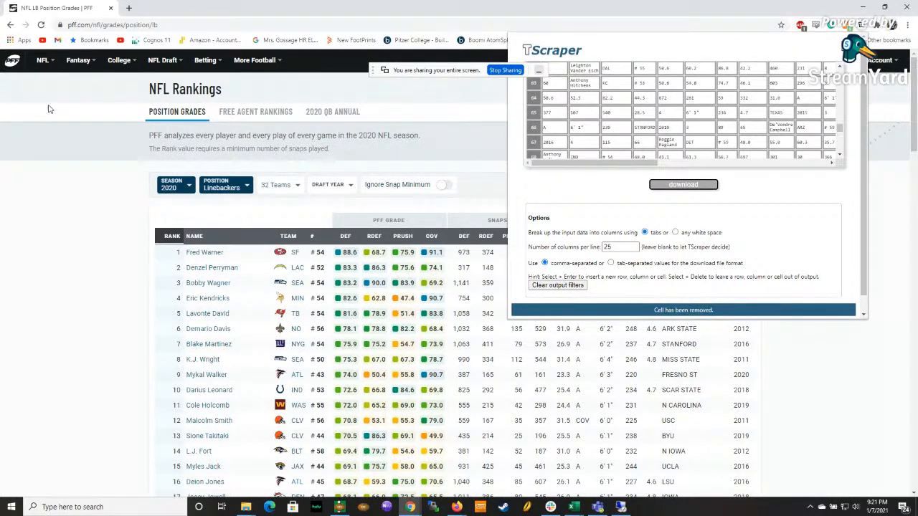
drag(592, 163, 757, 163)
click(755, 84)
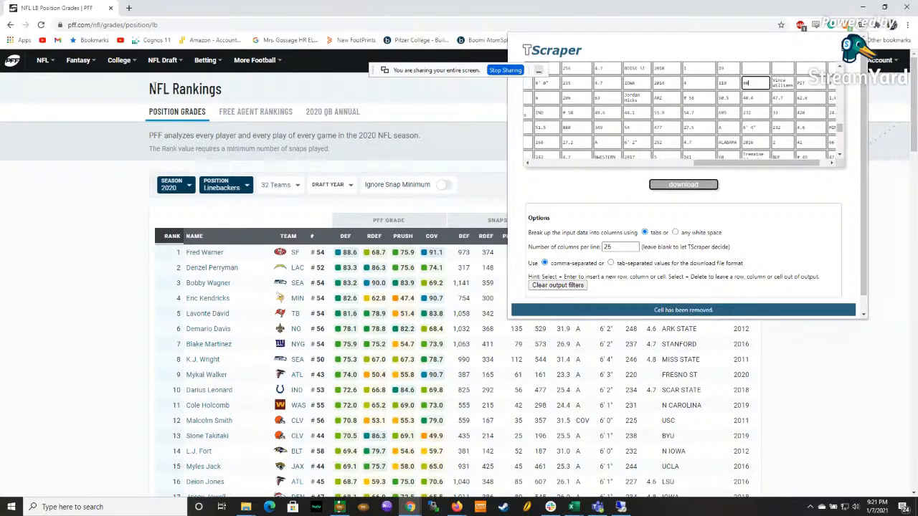
key(Return)
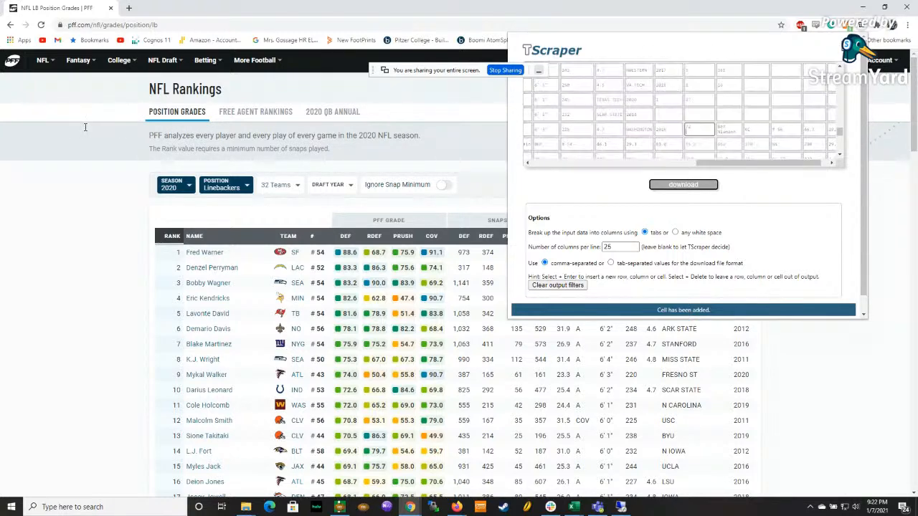
Insert two blank cells before rank 72 to shift that player towards the next row
key(Return)
key(Return)
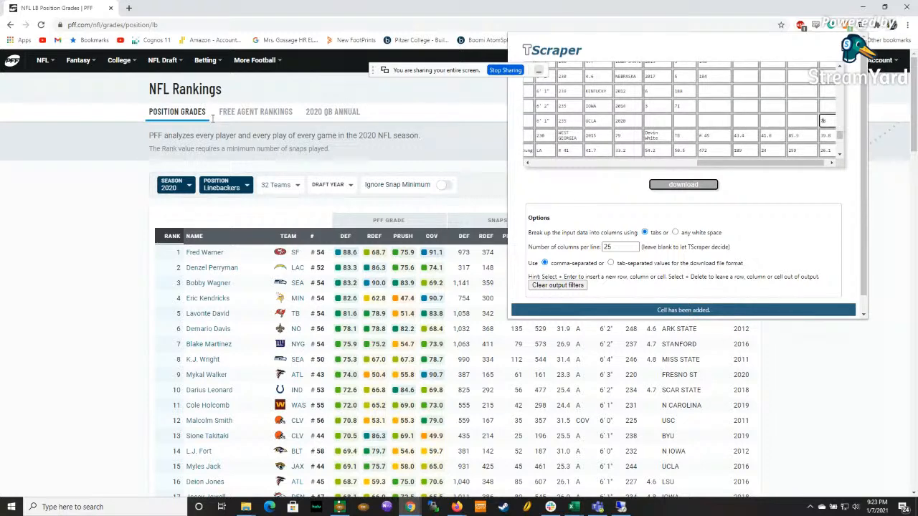
Insert blank cells after the draft year 2015 in the rank 78 row until rank 79 starts the next row
click(652, 120)
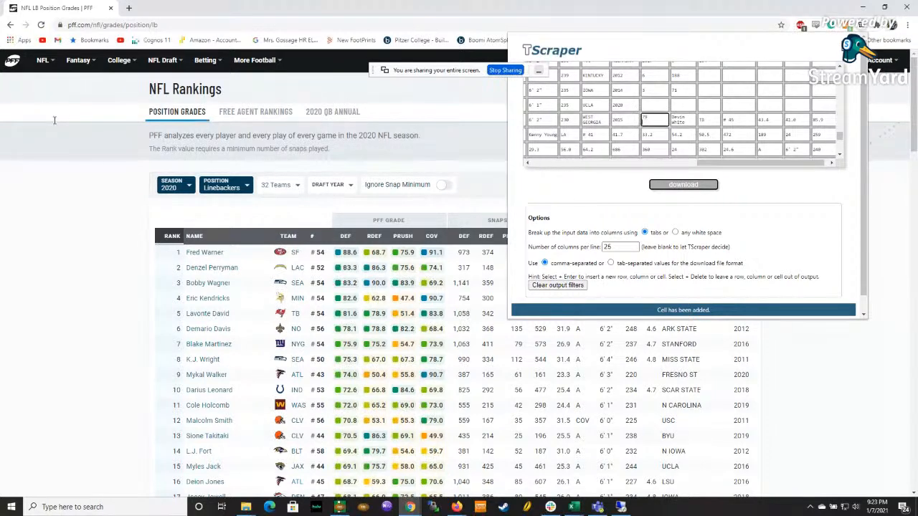
key(Return)
click(670, 115)
key(Return)
click(694, 131)
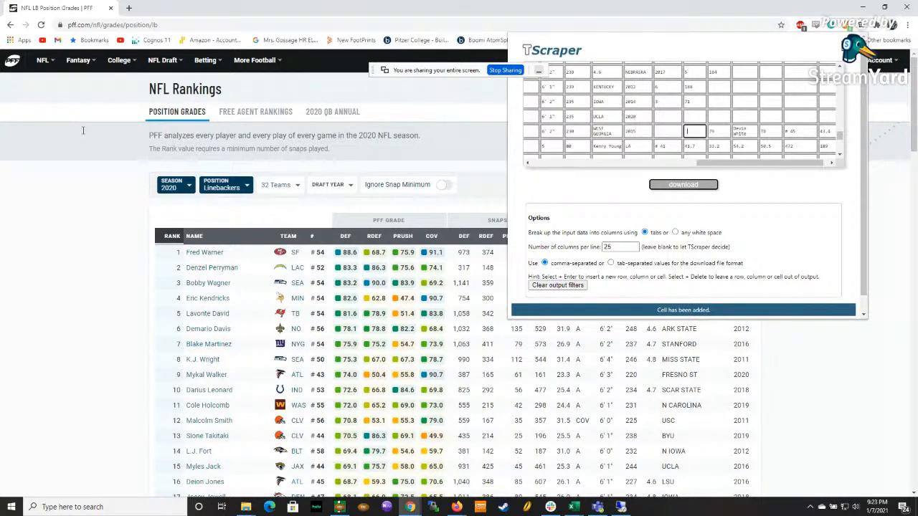
key(Return)
click(719, 136)
key(Return)
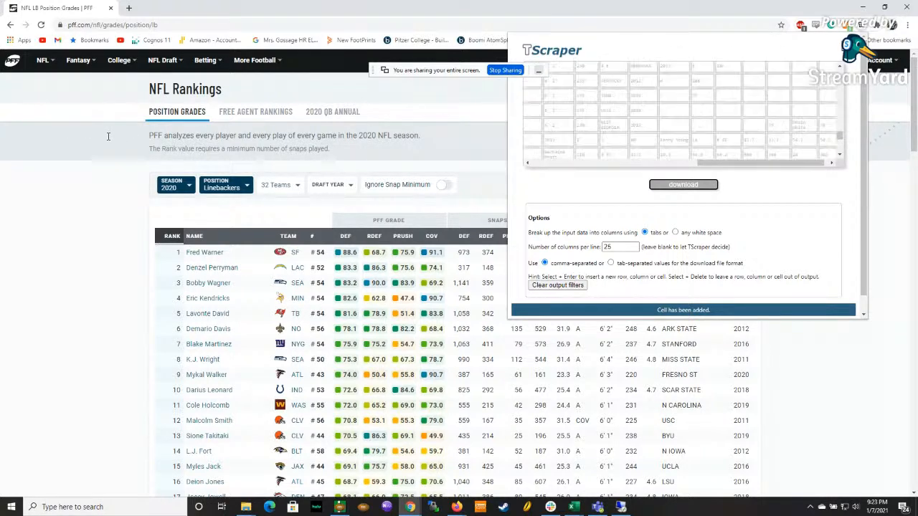
click(753, 127)
key(Return)
click(784, 127)
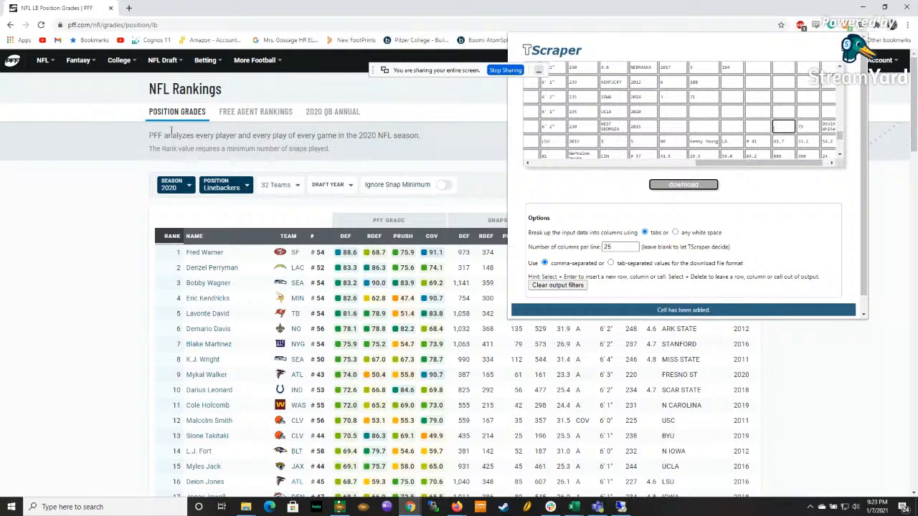
key(Return)
click(803, 135)
key(Return)
Insert blank cells before rank 80 to push that player to the start of the next row
click(726, 152)
key(Return)
click(746, 123)
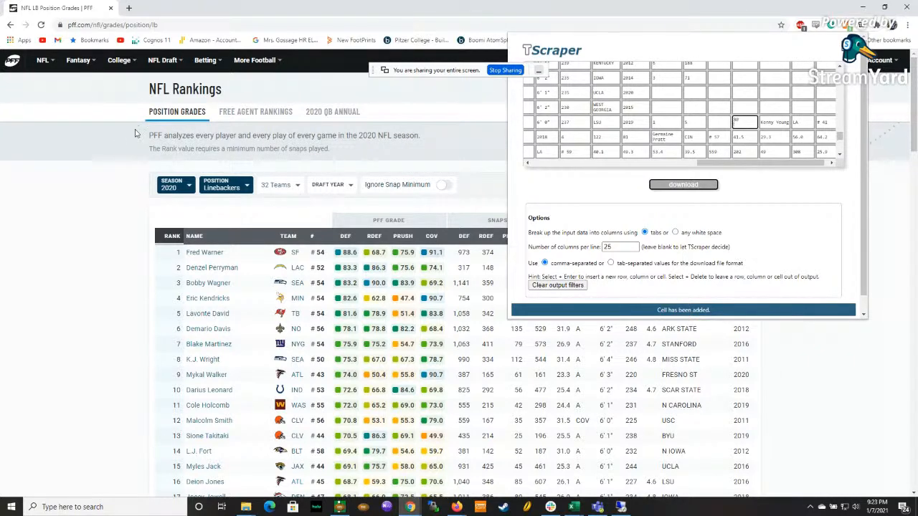
key(Return)
click(778, 149)
key(Return)
click(798, 149)
key(Return)
click(825, 133)
key(Return)
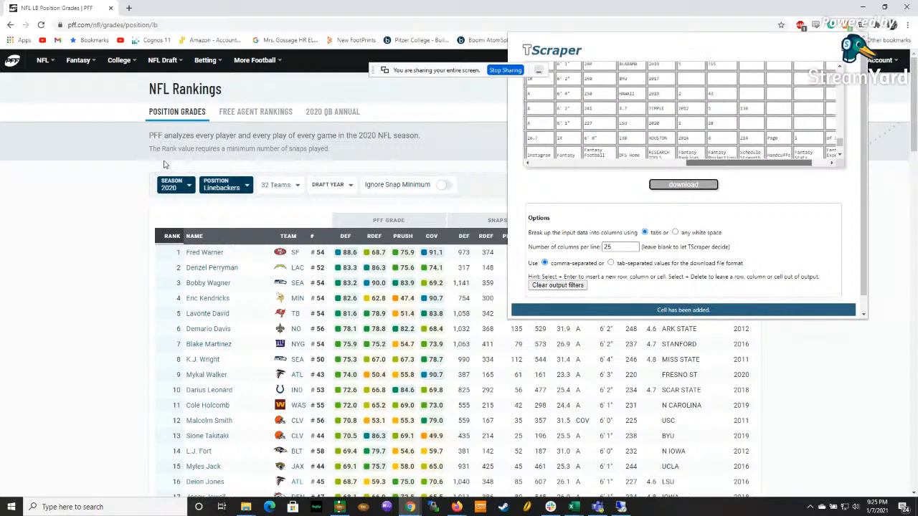
Remove the extra blank cell before rank 90, and open the downloaded TScraper CSV file in Excel
click(555, 138)
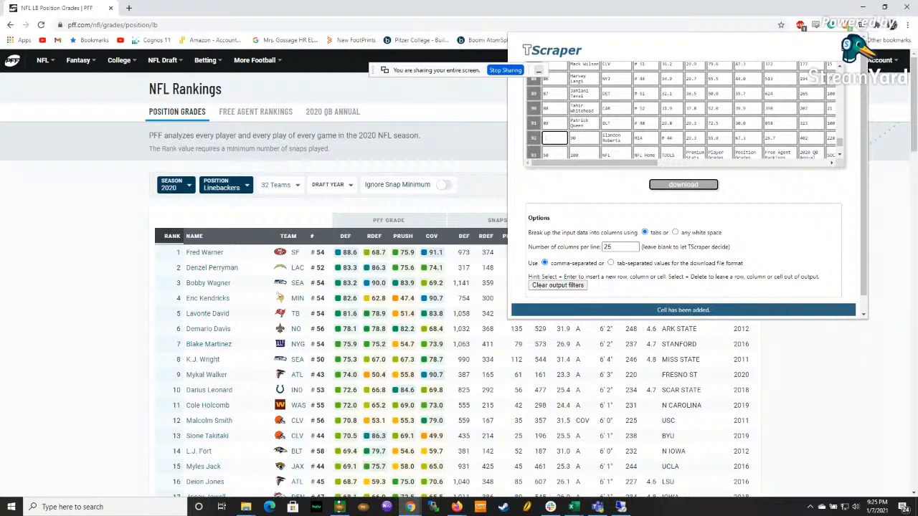
key(shift+Delete)
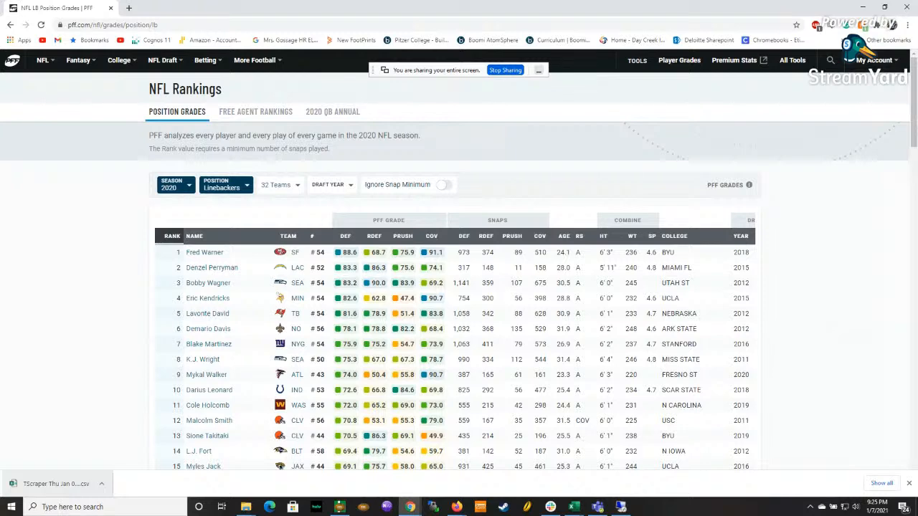
click(57, 484)
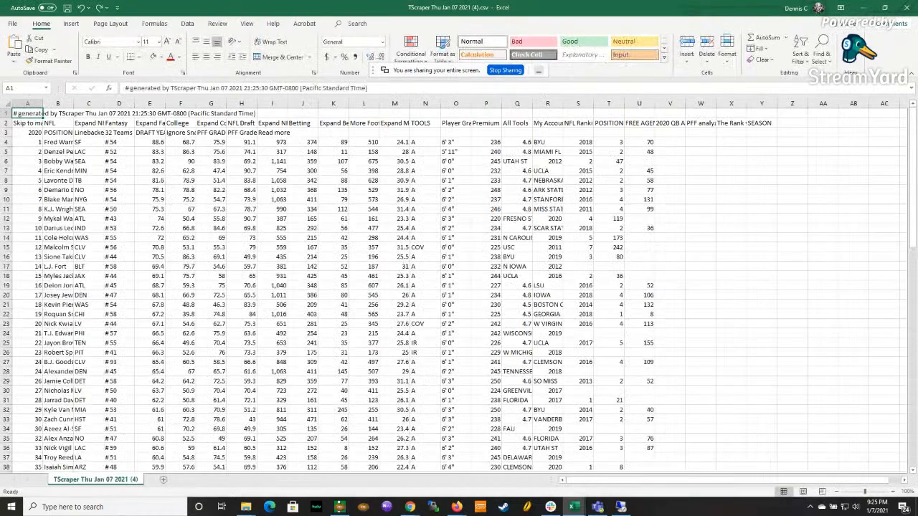
Delete the first two rows of the sheet, holding the TScraper comment and the website menu text
drag(6, 113, 6, 123)
text(dd)
key(Escape)
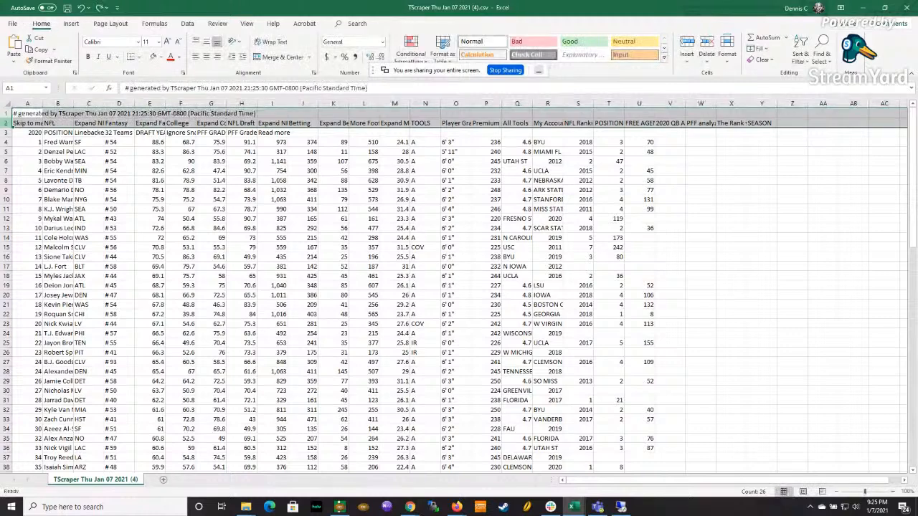
key(ctrl+minus)
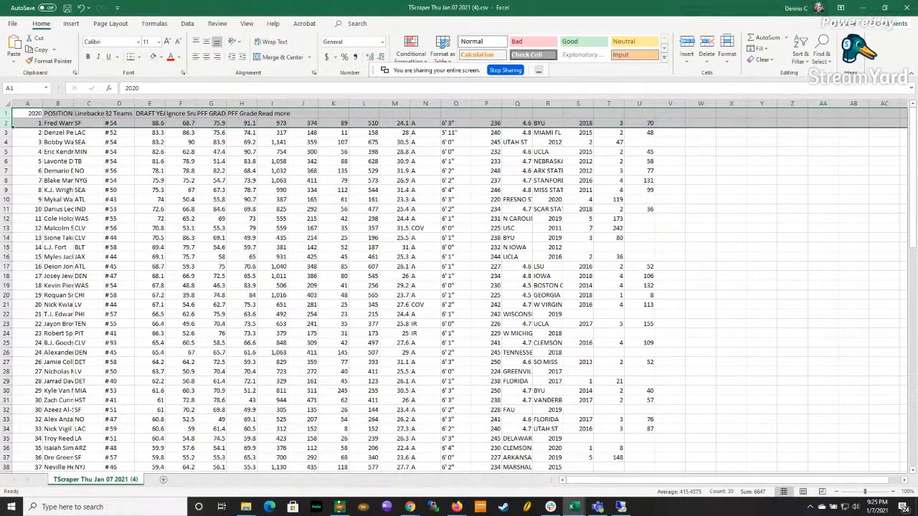
Autofit the player name column B and clear the leftover page text from row 1
double_click(73, 104)
click(5, 113)
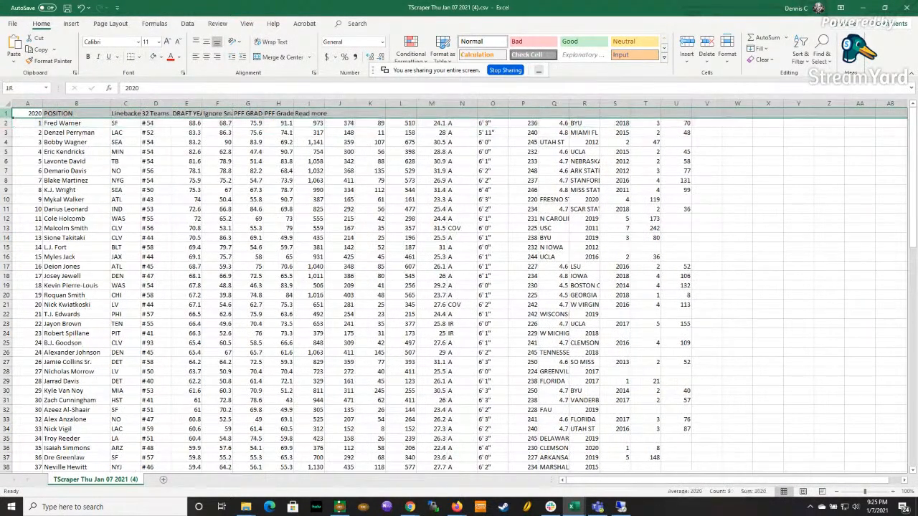
key(Delete)
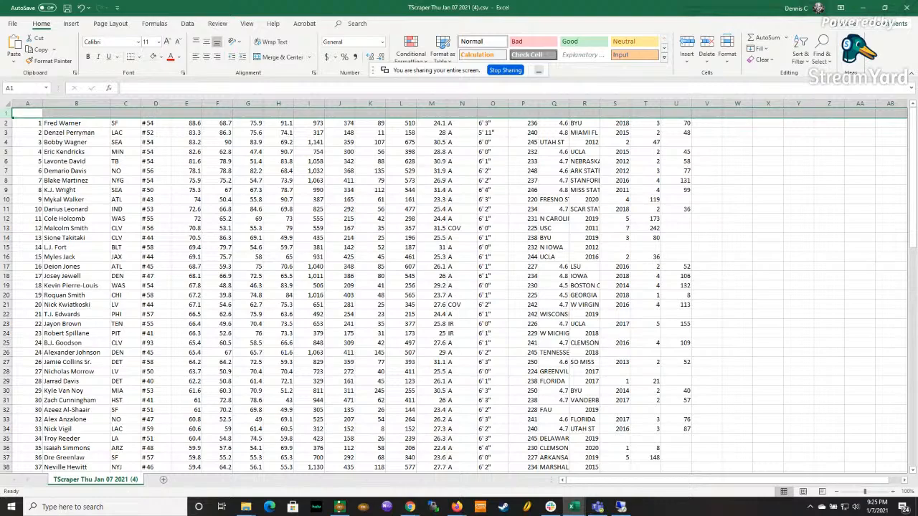
Clear the website footer text from rows 92 to 95 below the last player
scroll(459, 287, down, 13)
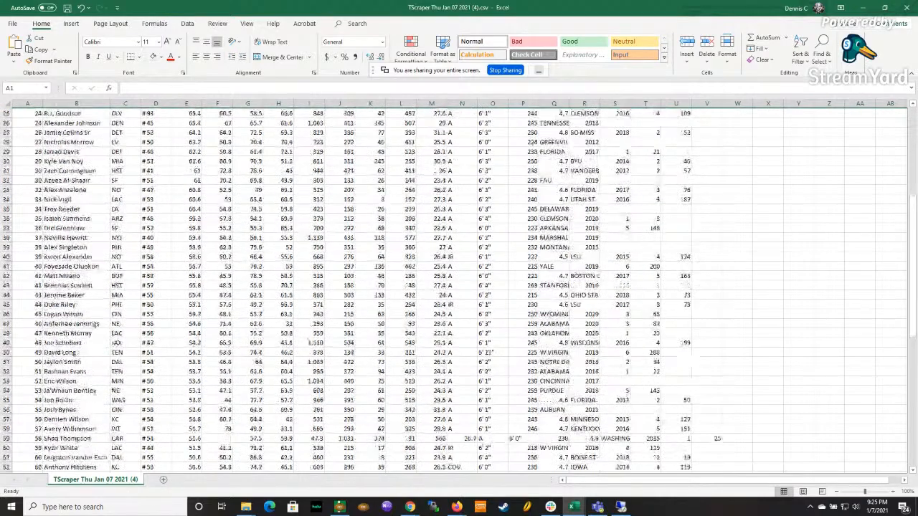
scroll(459, 286, down, 12)
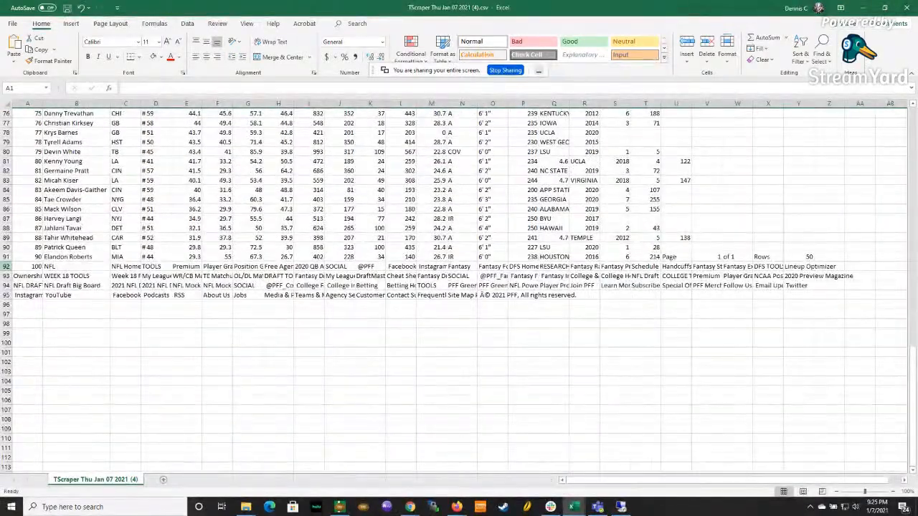
click(6, 266)
drag(6, 266, 6, 294)
key(Delete)
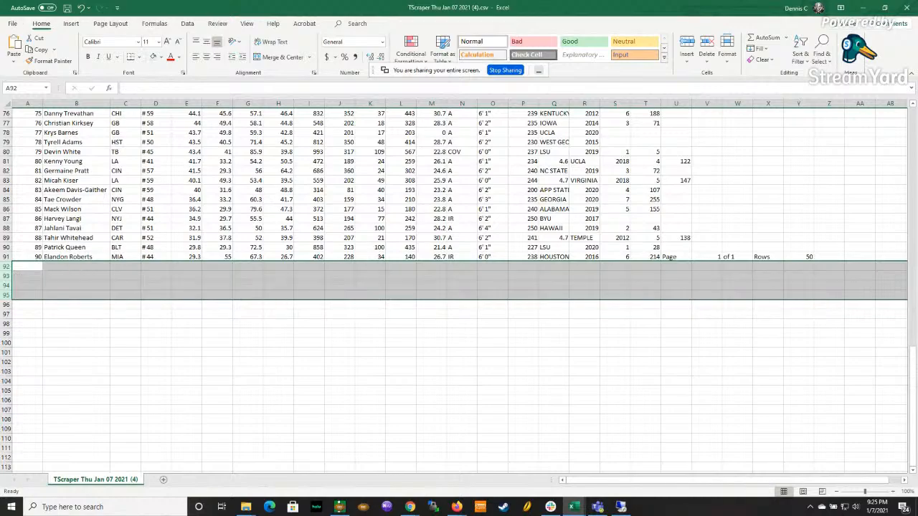
scroll(459, 287, up, 1)
scroll(459, 286, up, 20)
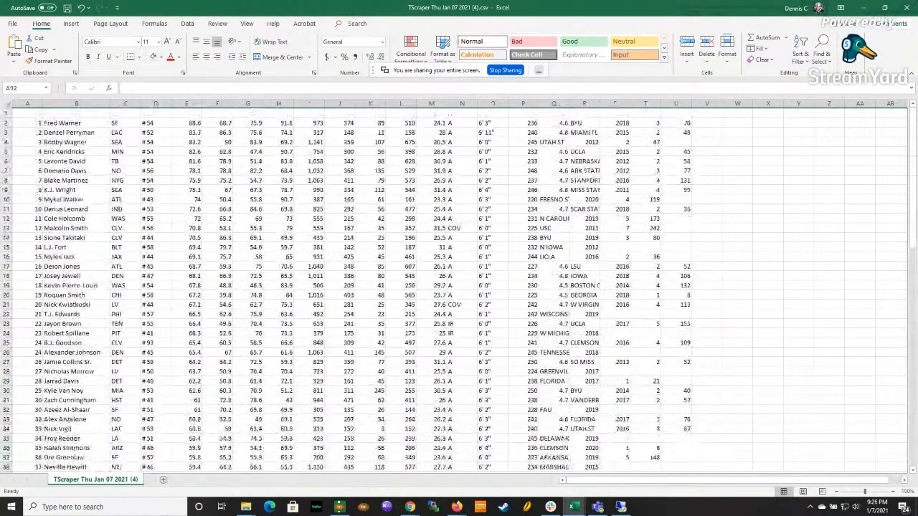
Copy the TScraper sheet into the workbook 2020 PFF Player Grades.xlsx, placed before Sheet5
key(alt+Tab)
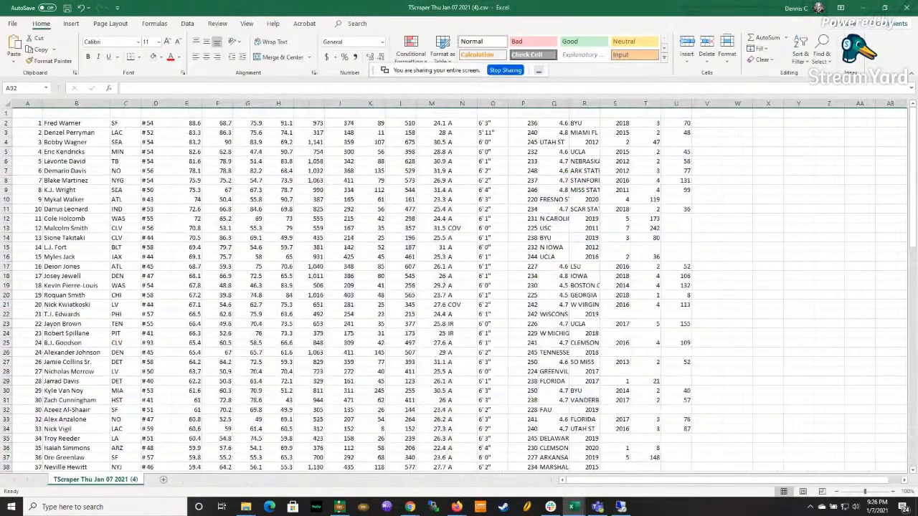
right_click(123, 479)
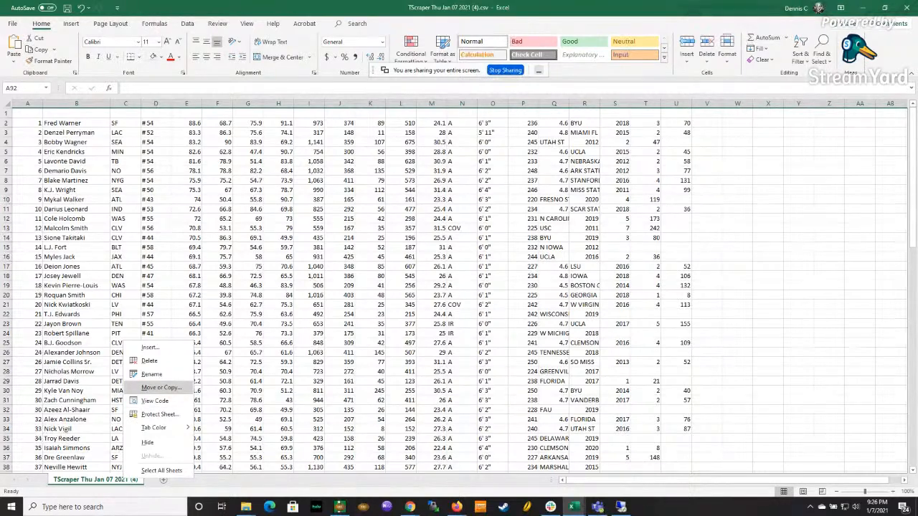
click(161, 387)
click(114, 425)
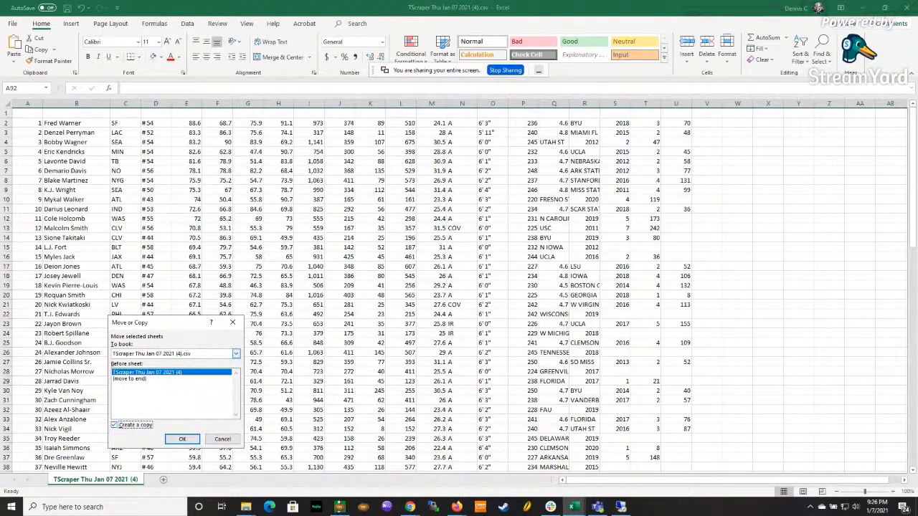
click(236, 353)
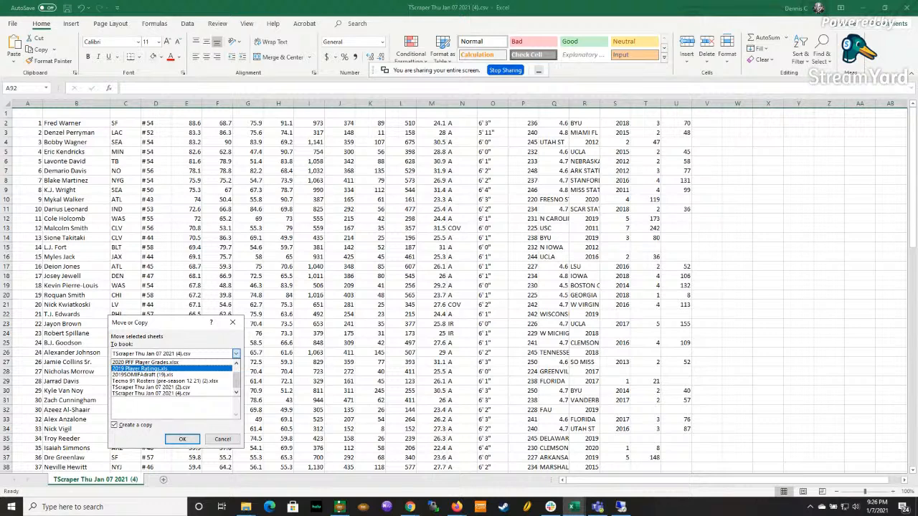
click(143, 362)
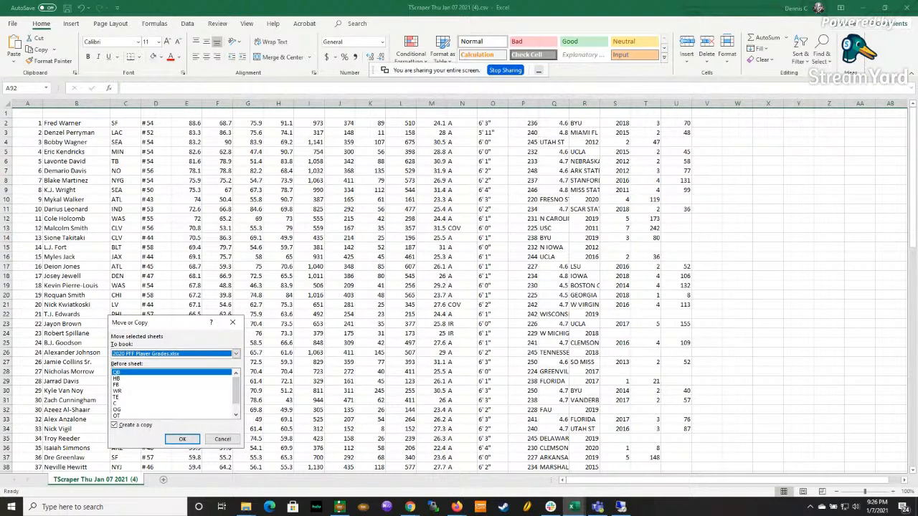
click(236, 415)
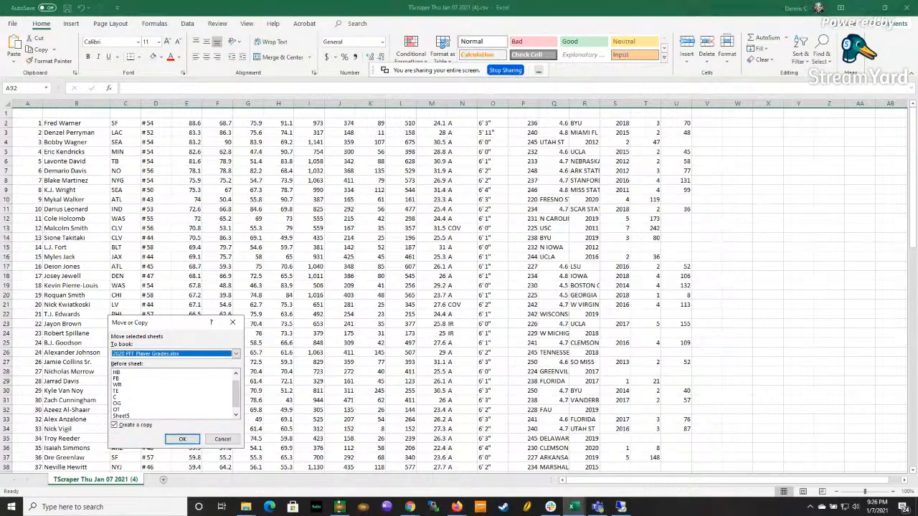
click(122, 416)
click(183, 439)
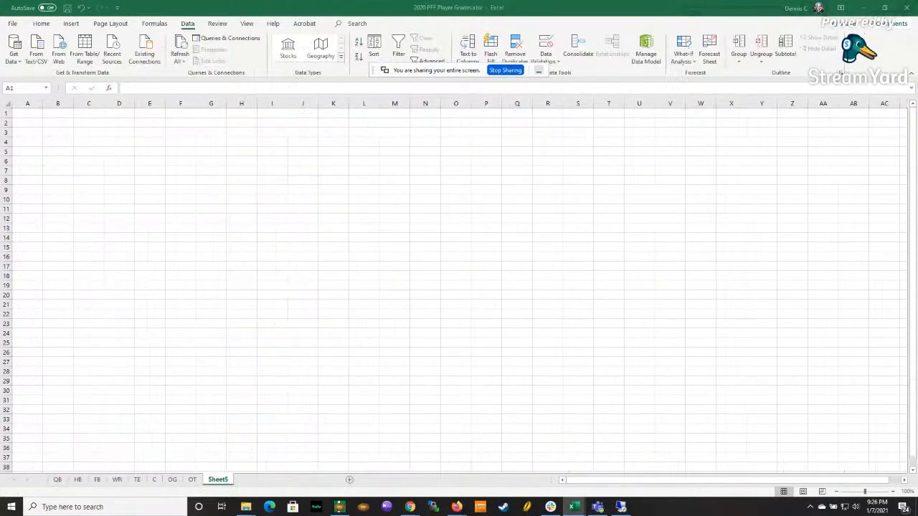
Delete the empty Sheet5 from the player grades workbook
click(314, 479)
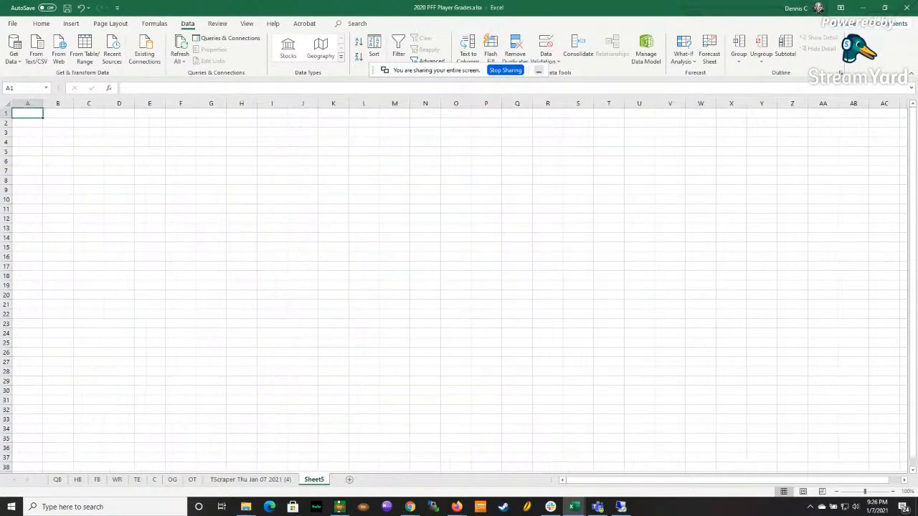
right_click(314, 479)
click(342, 359)
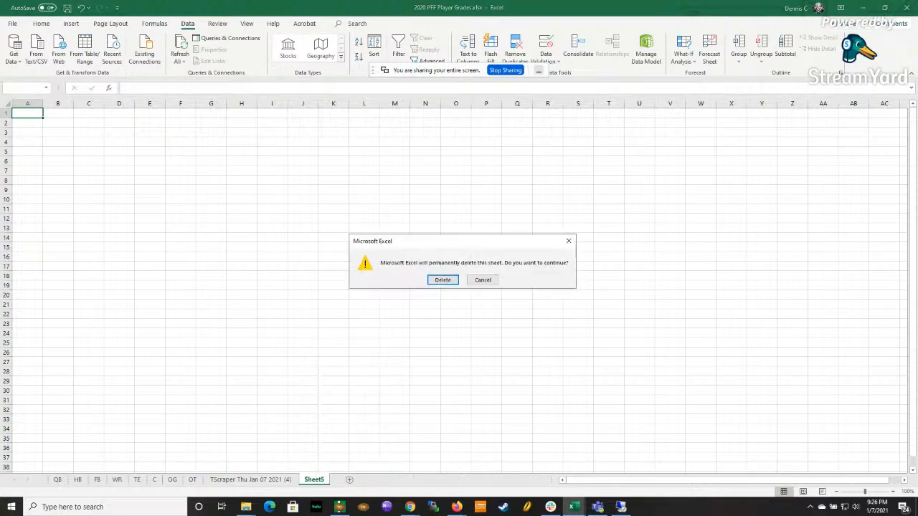
click(442, 280)
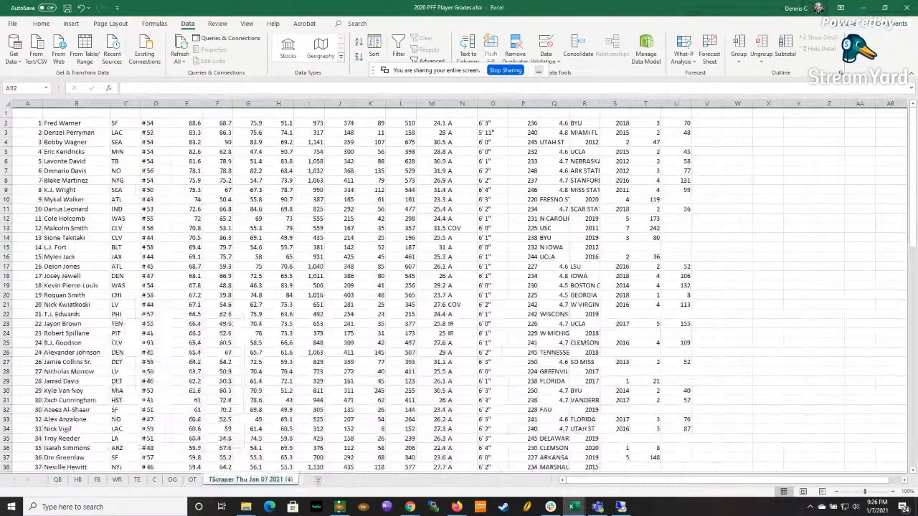
Rename the copied TScraper sheet to LB
right_click(275, 479)
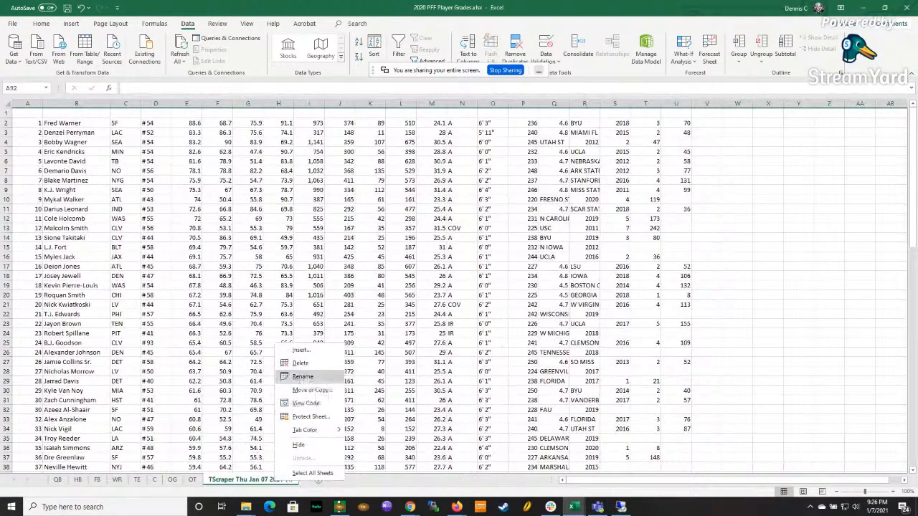
click(303, 376)
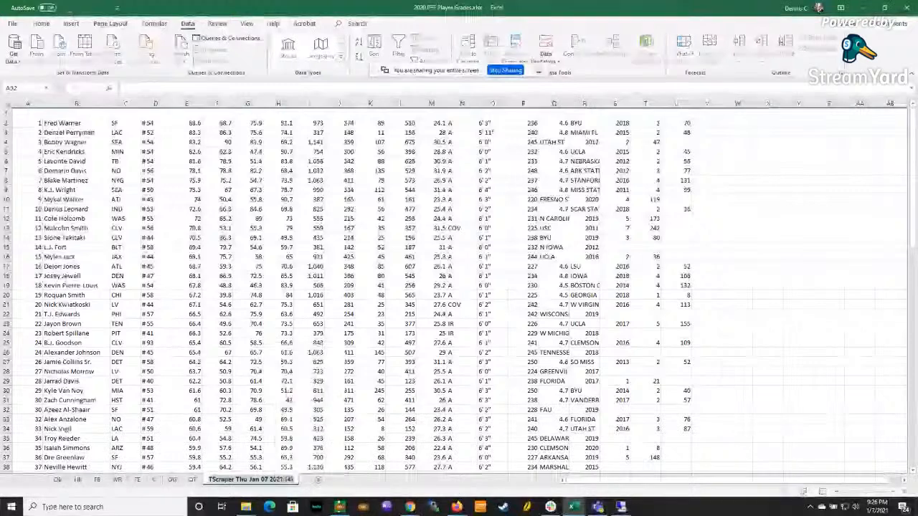
text(LB)
key(Return)
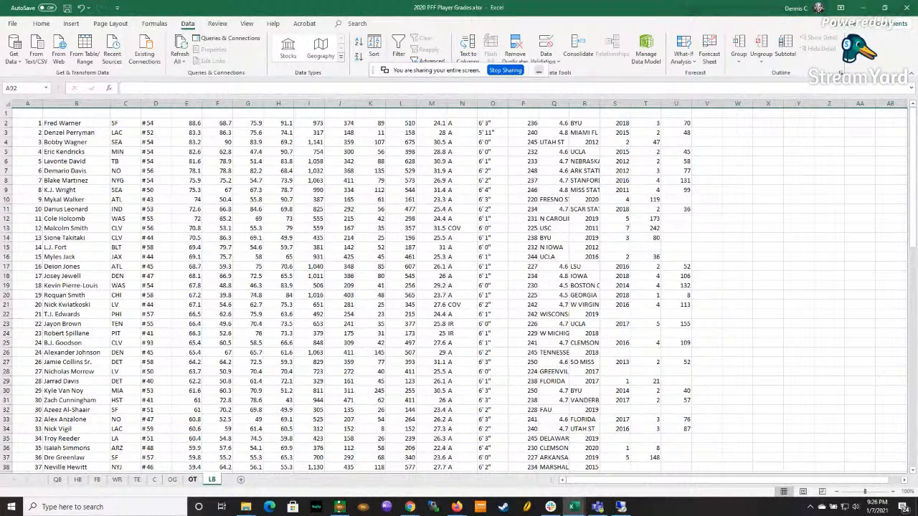
Insert an empty column between the player names and the team column on the LB sheet
click(125, 103)
right_click(133, 104)
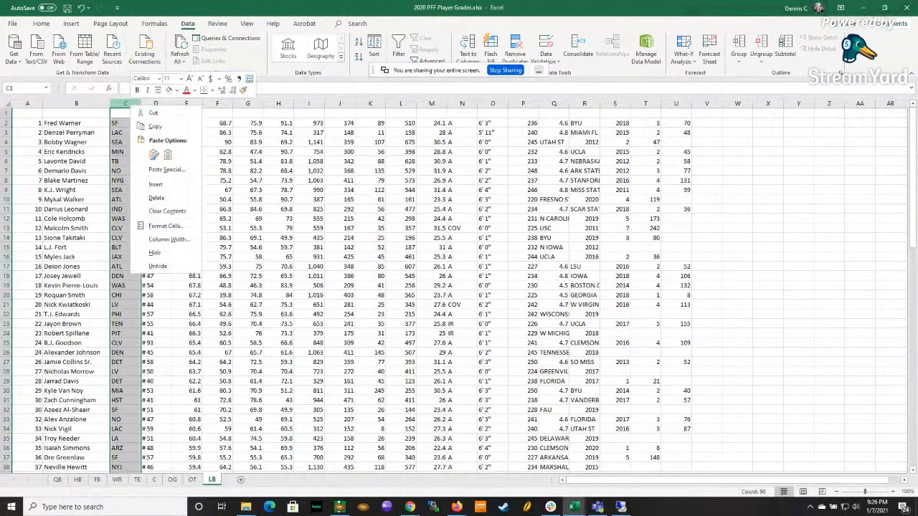
click(156, 184)
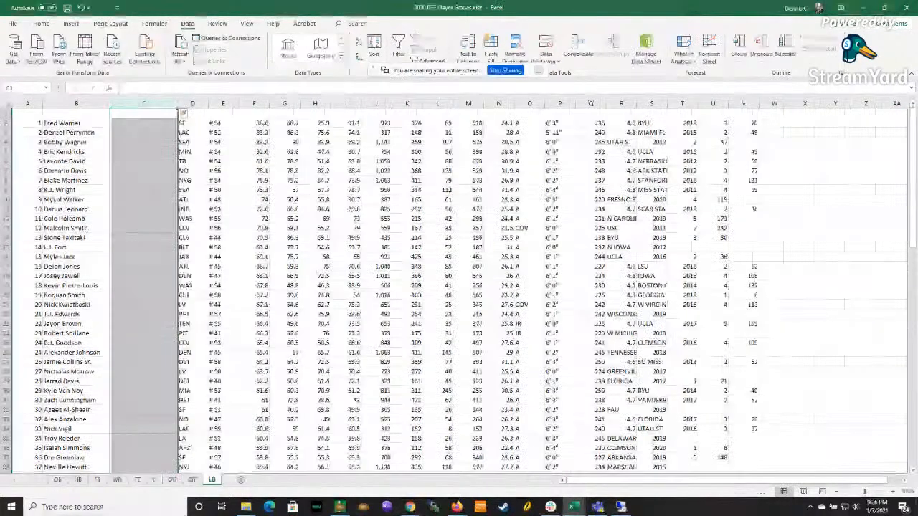
Enter the first two players' names as last name, first name in C2 and C3, and Flash Fill the rest of column C
text(Warne)
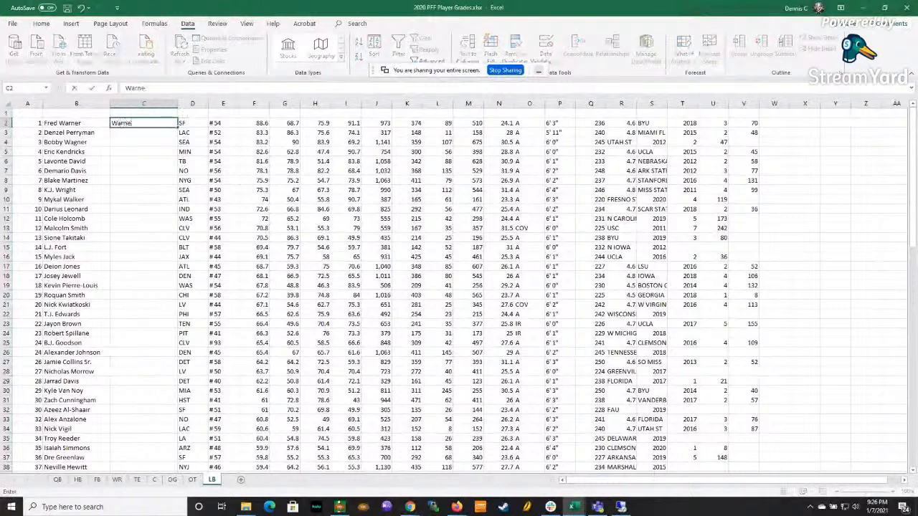
text(r, Fred)
key(Return)
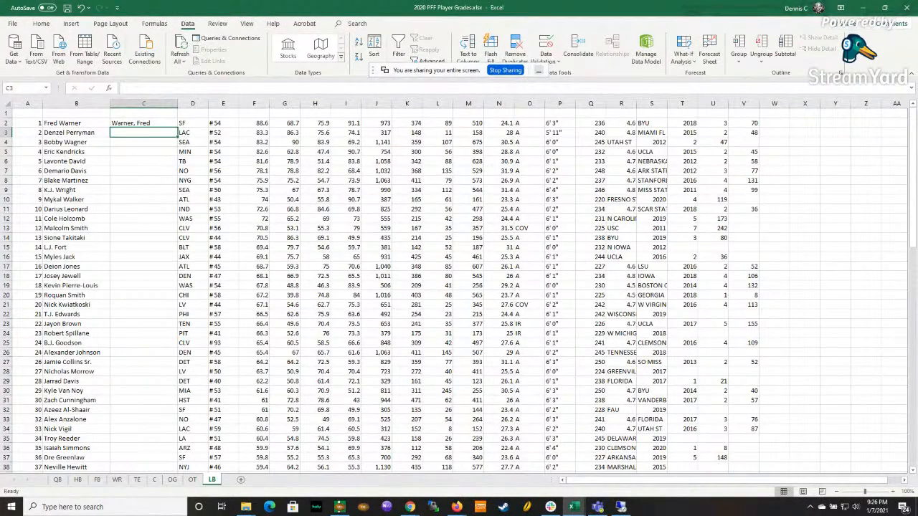
text(Perryman, Denzel)
key(Return)
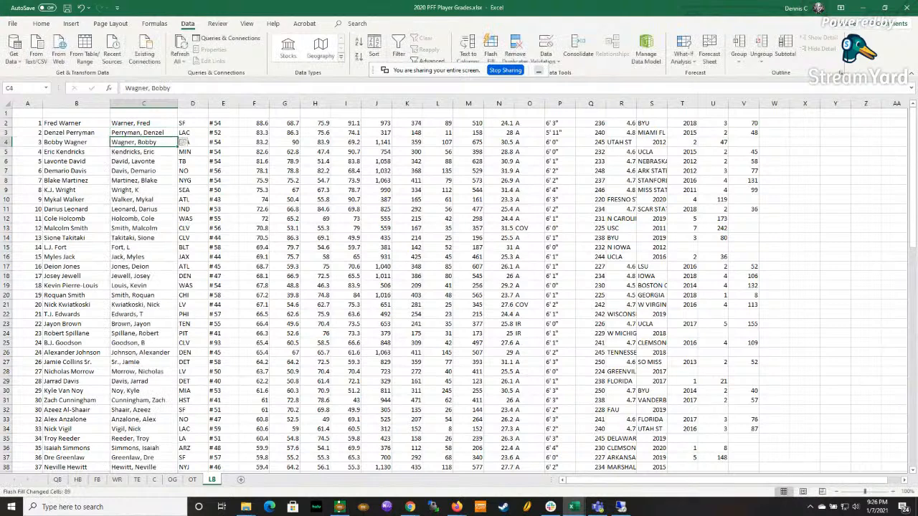
Correct the name in C9 on the LB sheet to Wright, K.J. as an example for Flash Fill
click(143, 190)
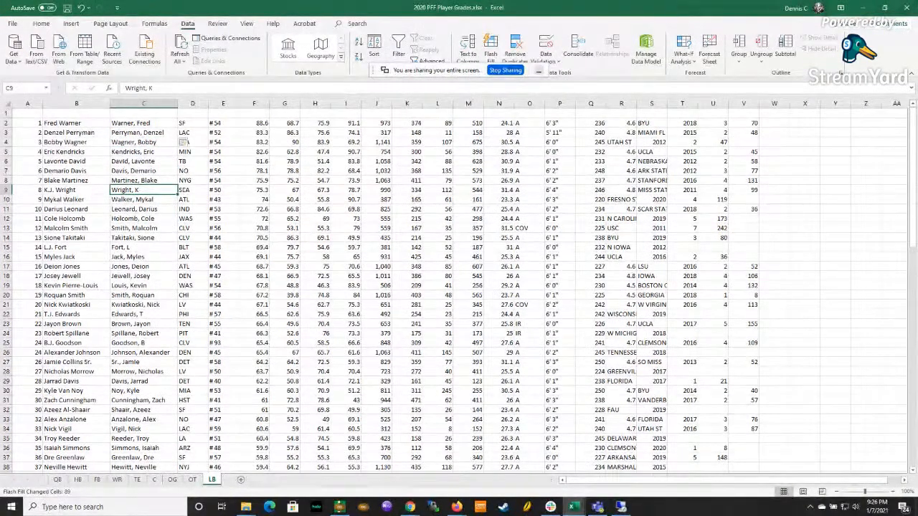
click(155, 88)
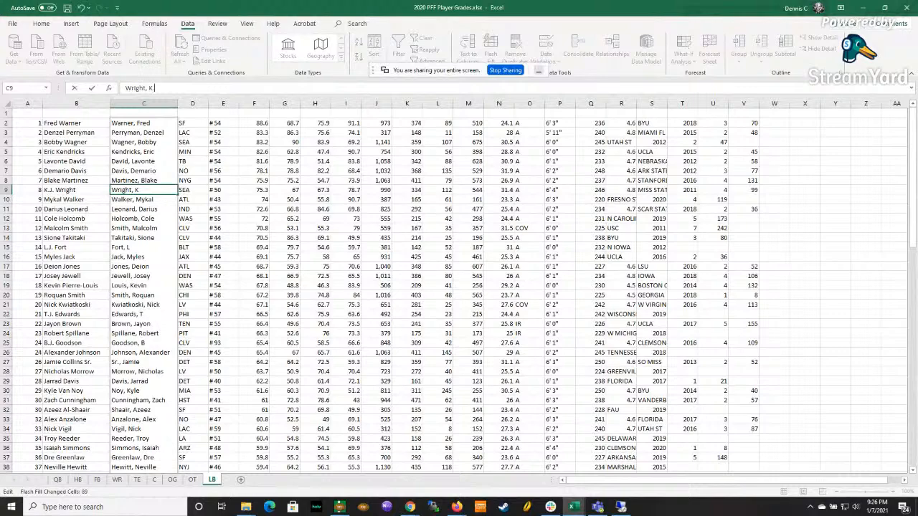
text(.J.)
key(Return)
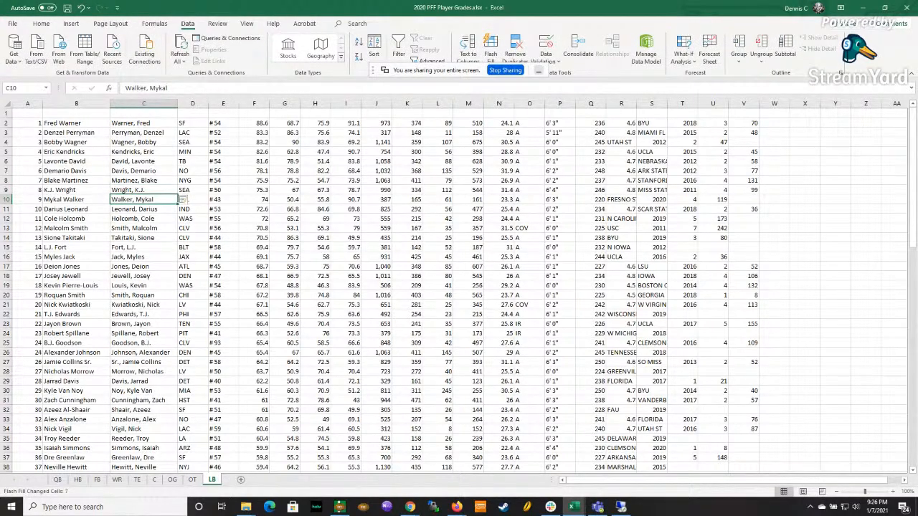
Select the wrongly converted Jamie Collins Sr. entry in C27, and switch to the 2019SSFArosters (14).xls workbook
scroll(459, 287, down, 6)
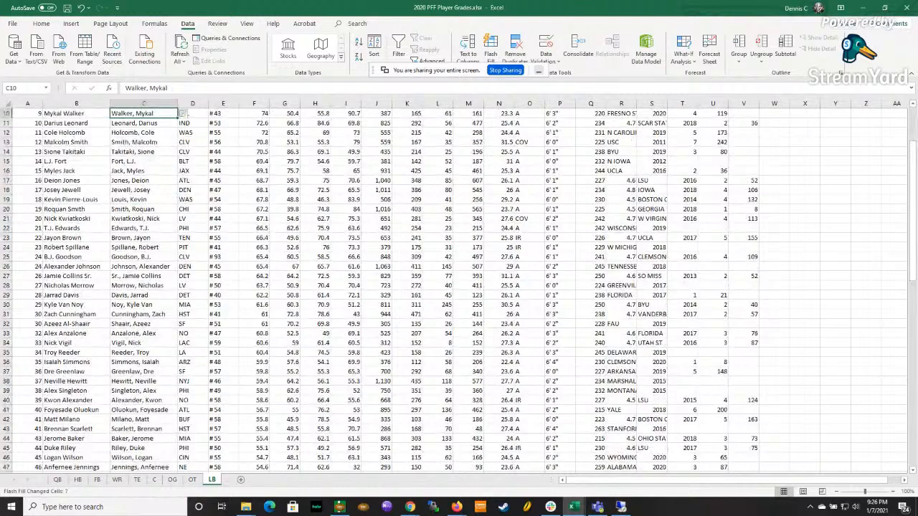
scroll(459, 286, down, 8)
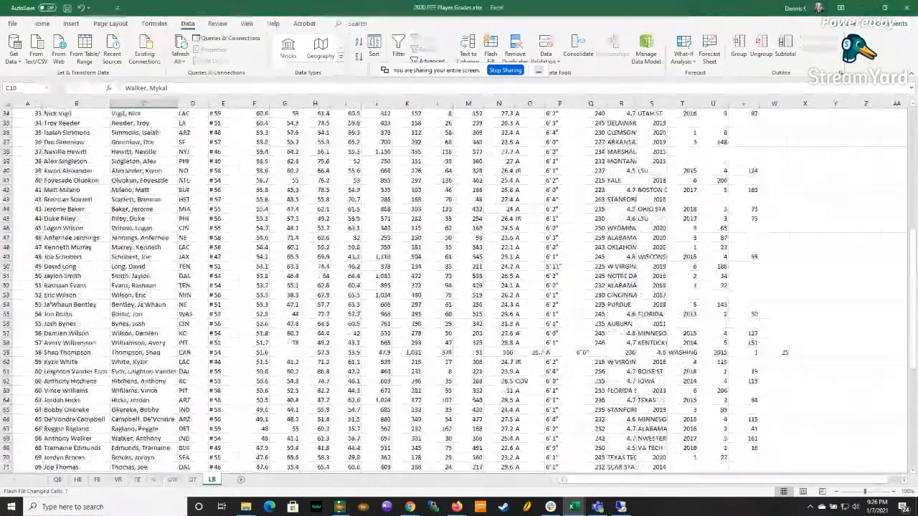
scroll(459, 287, up, 8)
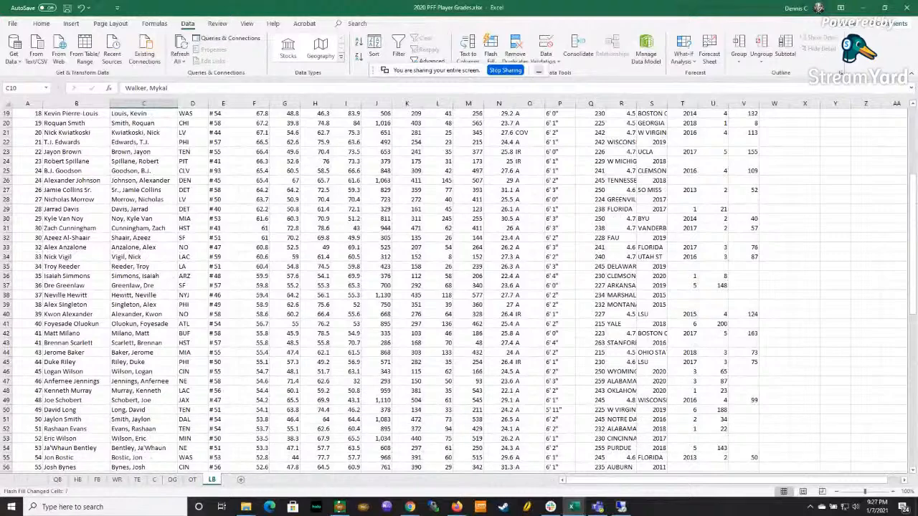
scroll(459, 287, up, 2)
scroll(459, 286, up, 3)
click(144, 334)
key(alt+Tab)
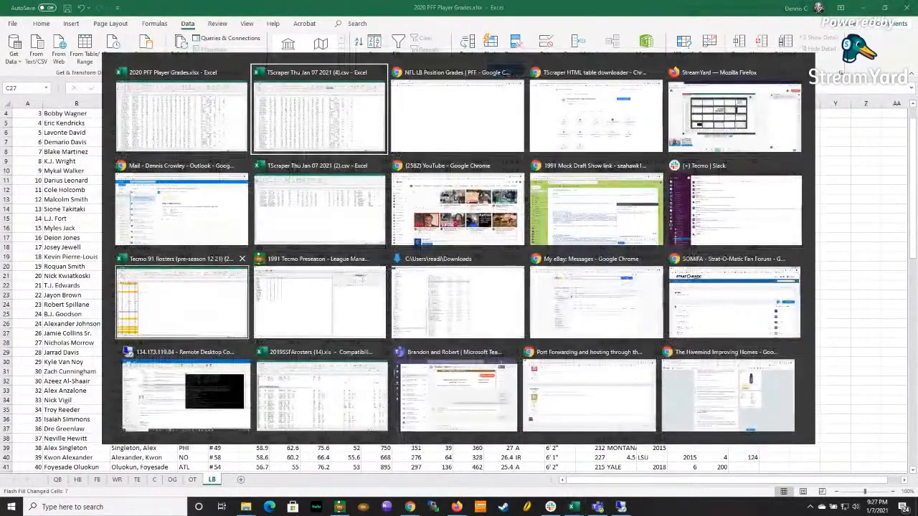
key(alt+Tab)
key(alt+Tab)
key(alt+Tab)
key(alt+Tab)
key(alt+Tab)
key(alt+Tab)
key(alt+Tab)
key(alt+Tab)
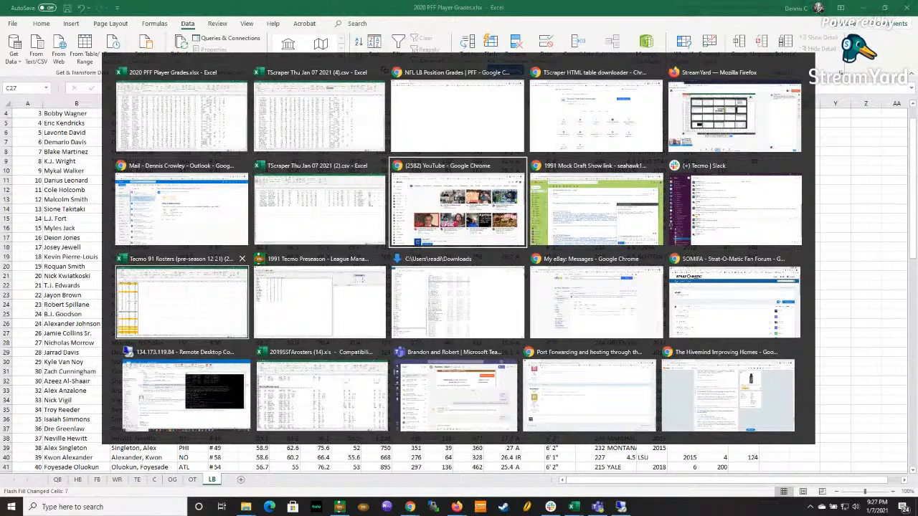
key(alt+Tab)
key(alt+Tab)
key(alt+Tab)
key(alt+Tab)
key(alt+Tab)
key(alt+Tab)
key(alt+Tab)
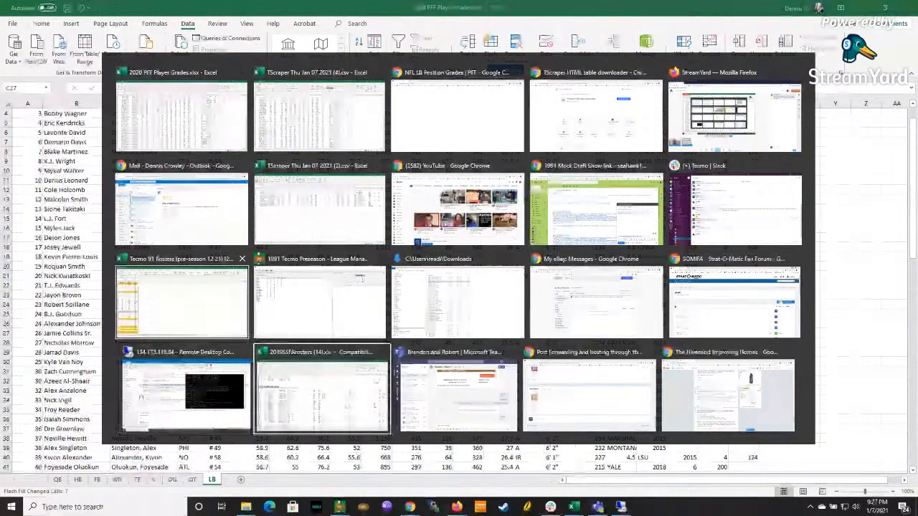
Search the Rosters sheet for "collins," and go through the matches up to Jamie Collins
key(ctrl+f)
text(co)
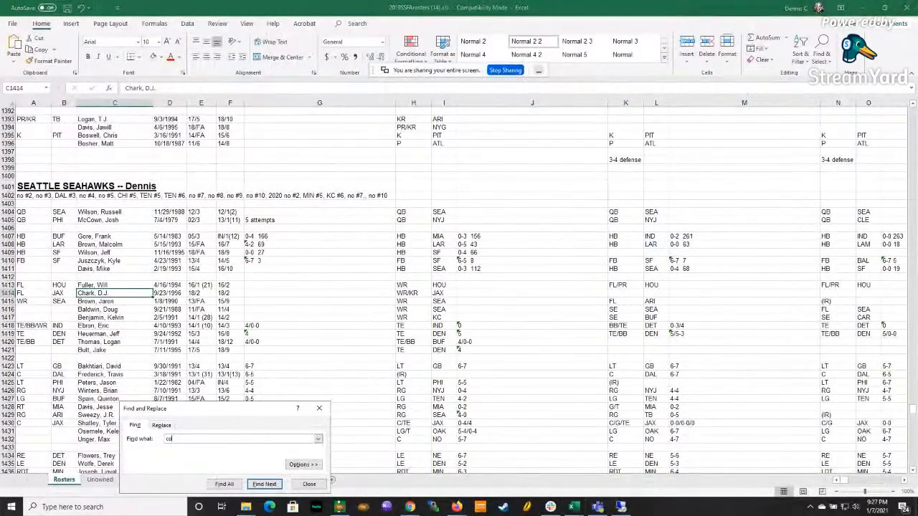
text(llins,)
key(Return)
text(,)
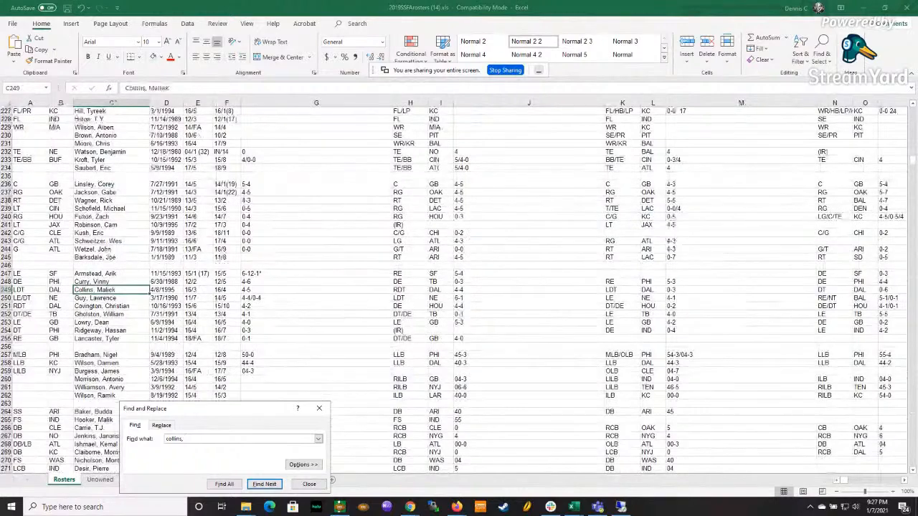
key(Return)
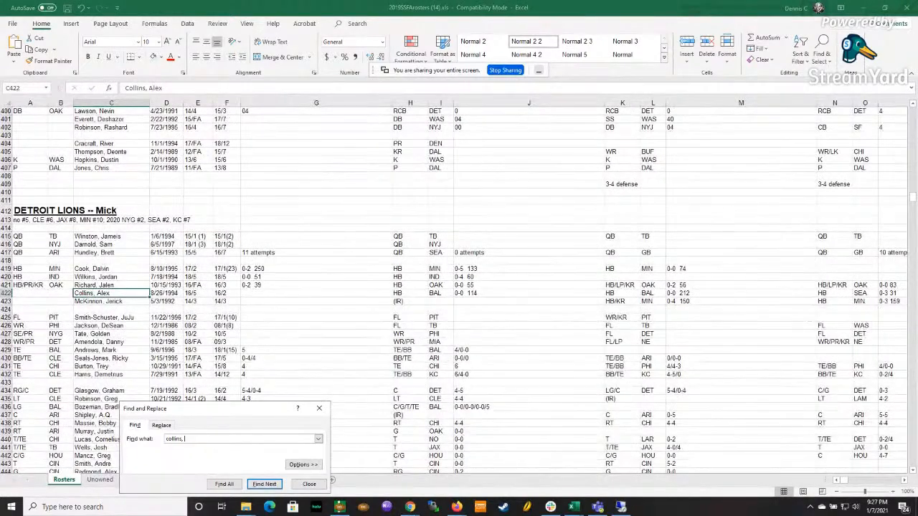
key(Return)
key(Escape)
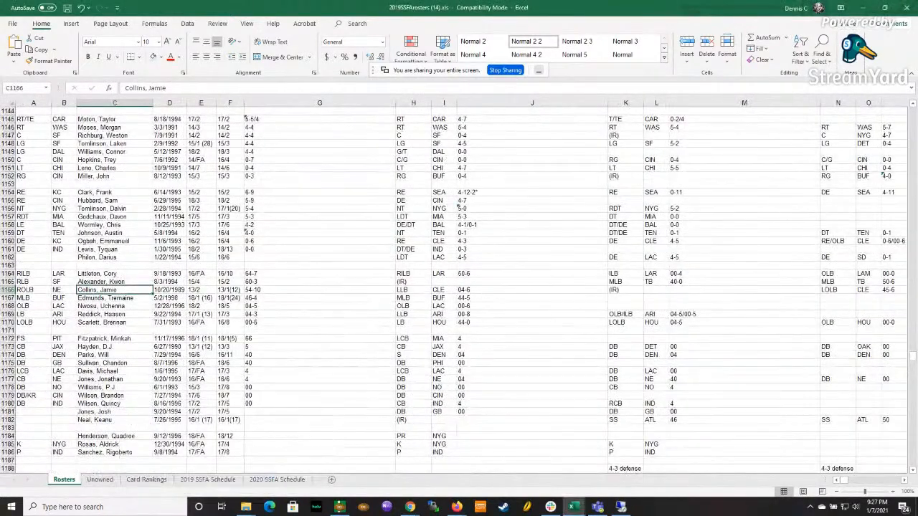
Return to the 2020 PFF Player Grades.xlsx workbook and replace the entry in C27 with Collins, Jamie
key(alt+Tab)
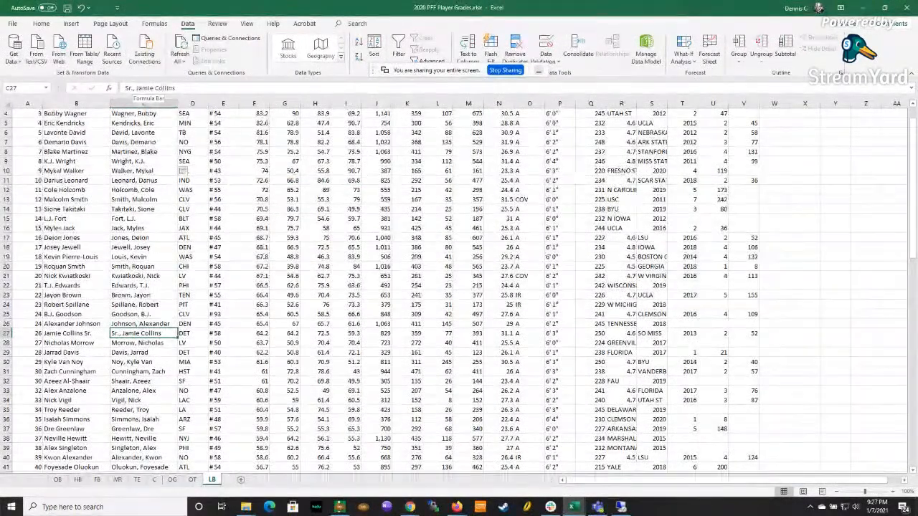
key(Delete)
text(Co)
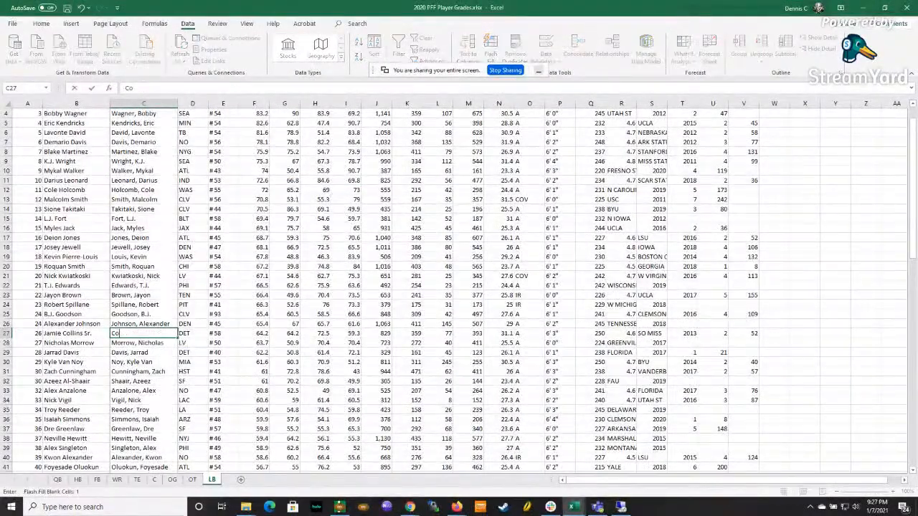
text(llins, Jamie)
key(Return)
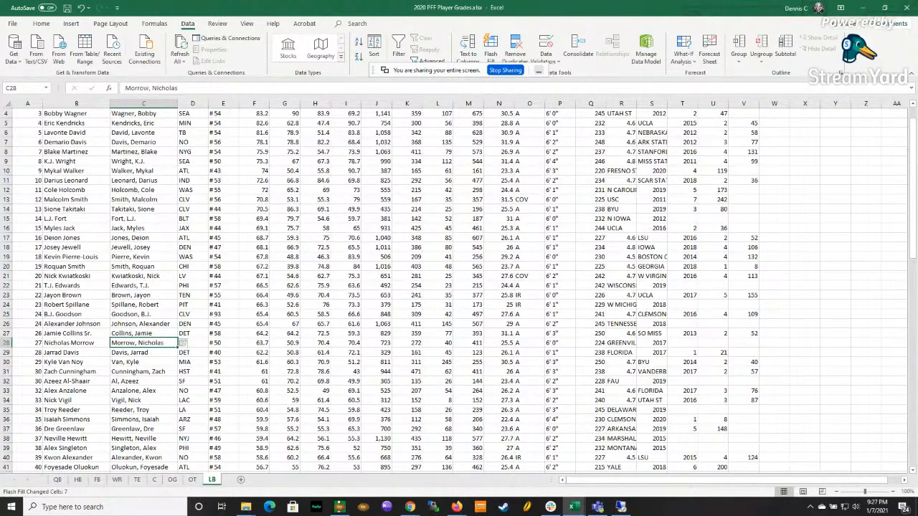
Select C32 on the LB sheet, and look up "azeez" on the Unowned sheet of 2019SSFArosters (14).xls
click(143, 381)
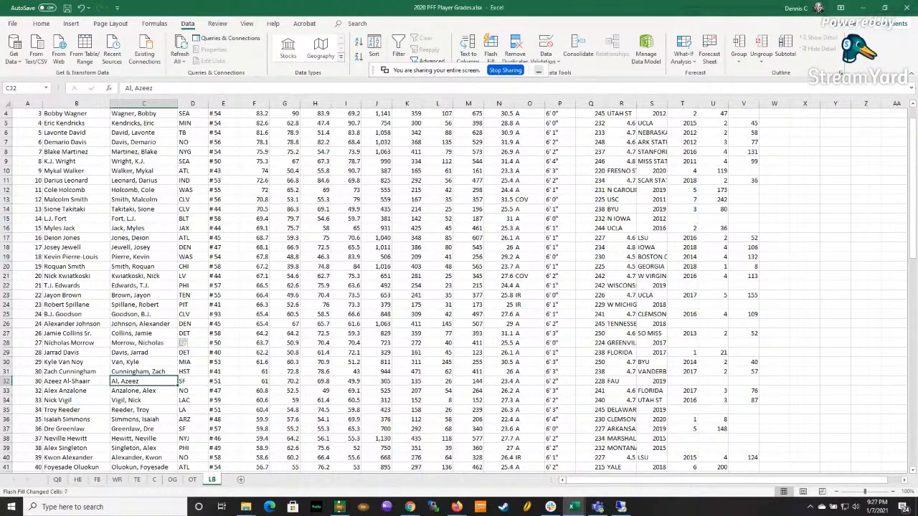
key(alt+Tab)
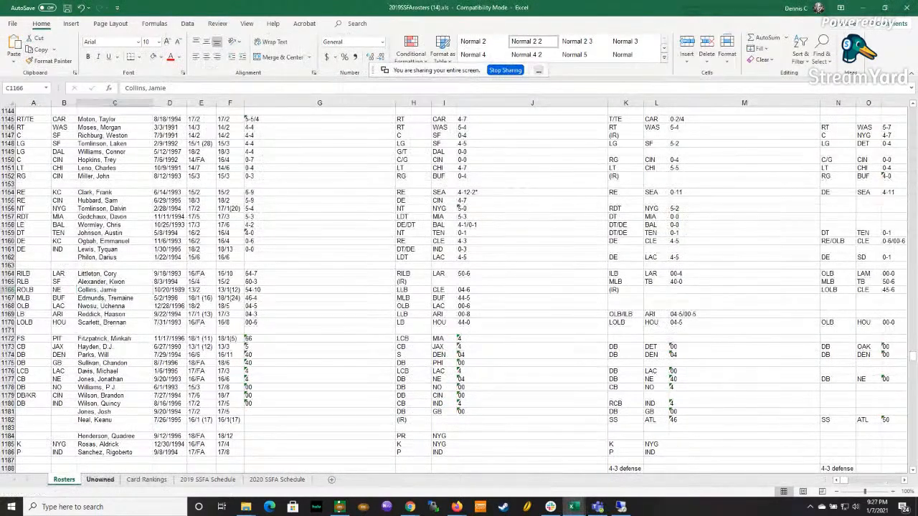
key(ctrl+Page_Down)
key(ctrl+f)
text(air, A)
text(zeez)
key(Return)
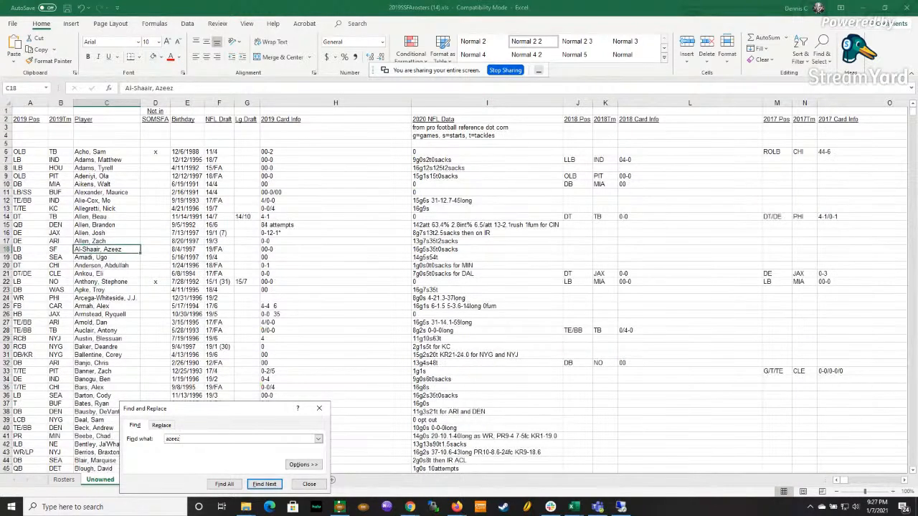
key(Escape)
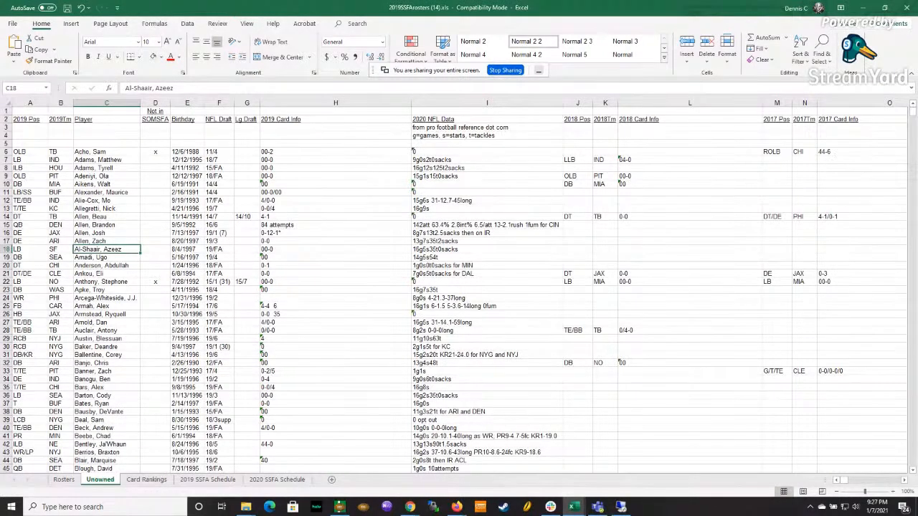
Switch back to the 2020 PFF Player Grades.xlsx workbook and enter Al-Shaair, Azeez in C32
key(alt+Tab)
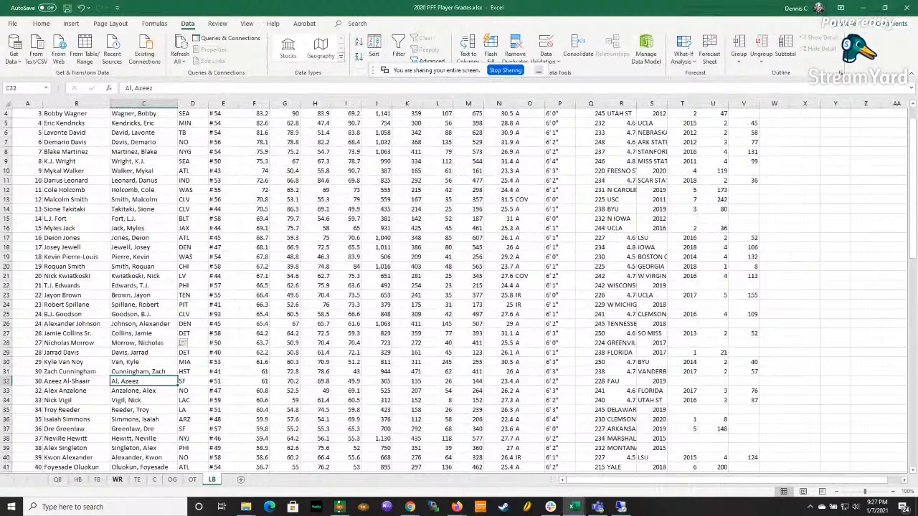
text(Al-Shai)
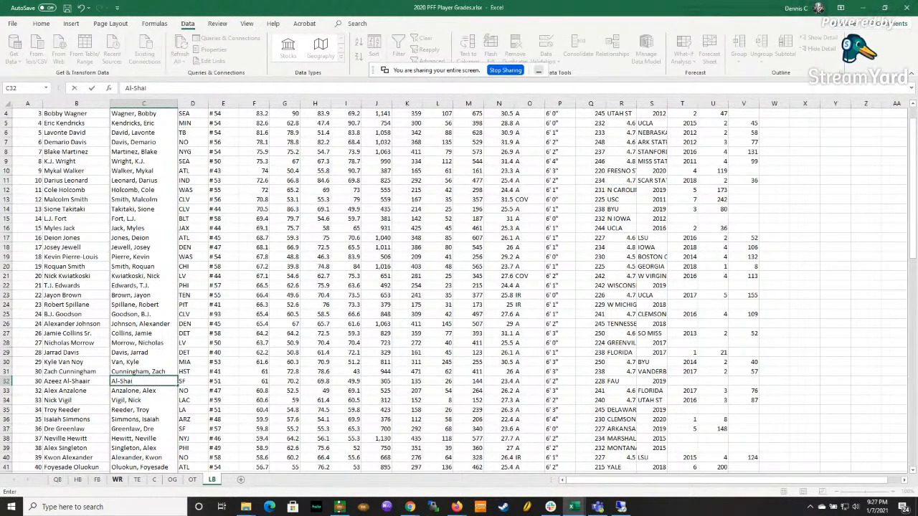
key(BackSpace)
text(air, Azeez)
key(Return)
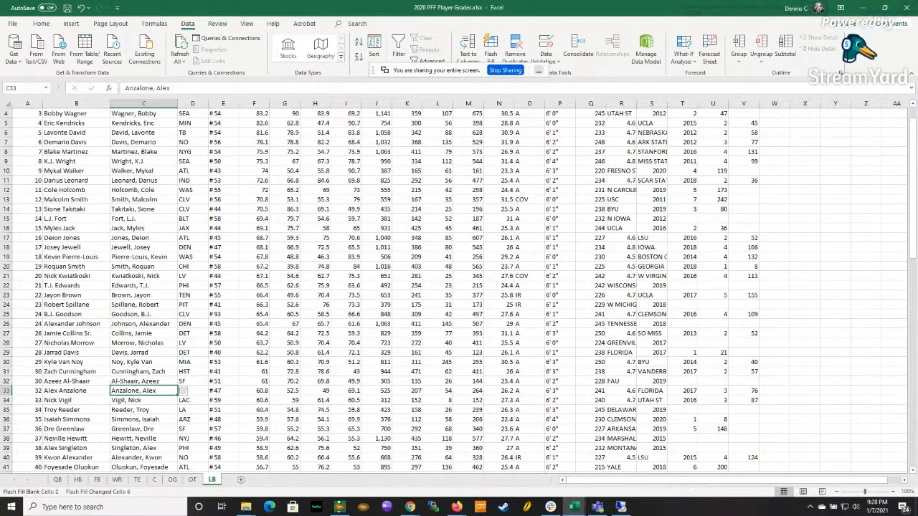
Replace the wrongly split name in C30 with Van Noy, Kyle
click(143, 362)
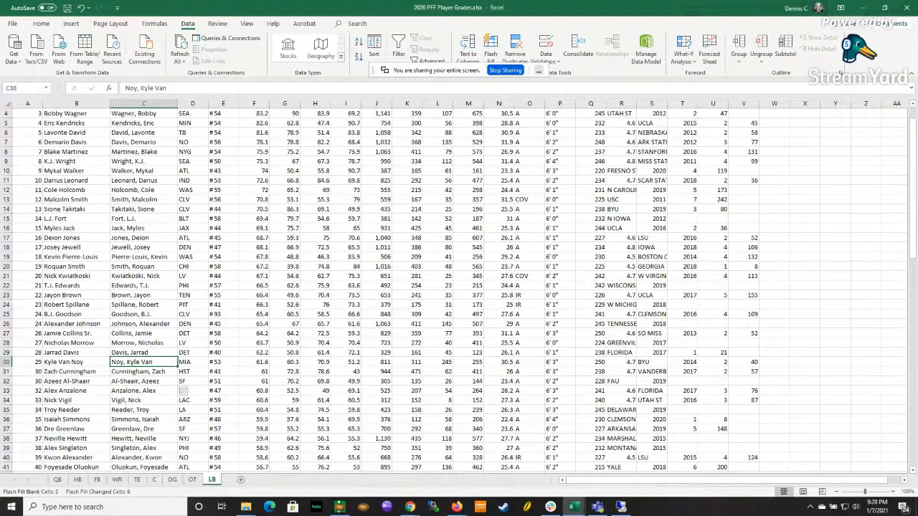
key(Delete)
text(Va)
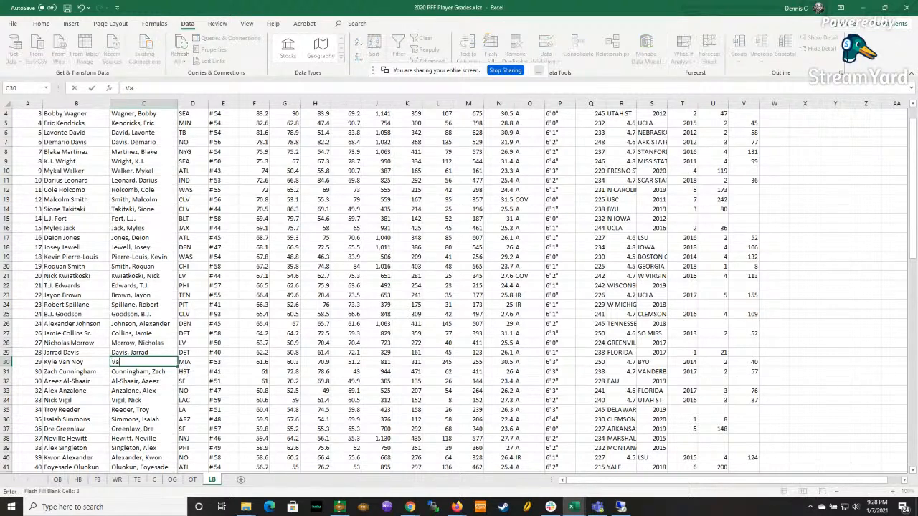
text(n Noy, Kyle)
key(Return)
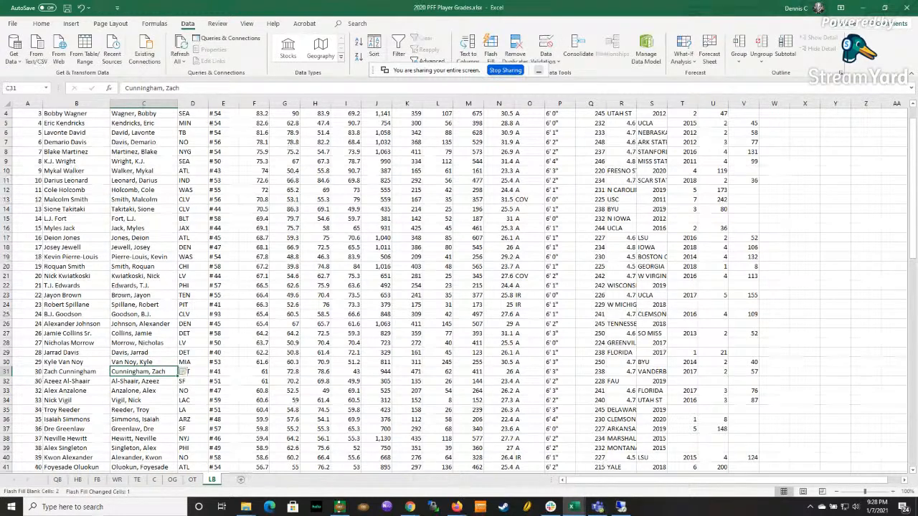
Try to fill the empty name cell C66 with Campbell, DeVondre, and undo the entry with its Flash Fill changes
key(Page_Down)
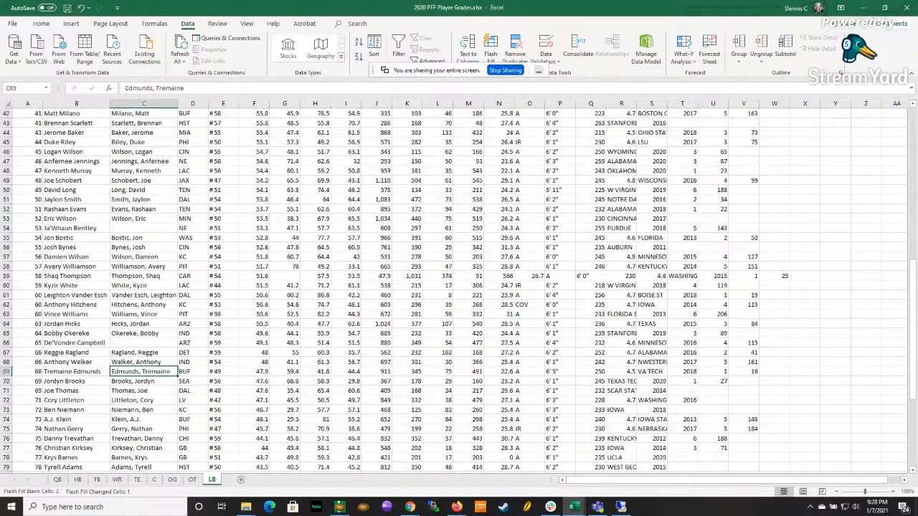
key(Up)
key(Up)
key(Up)
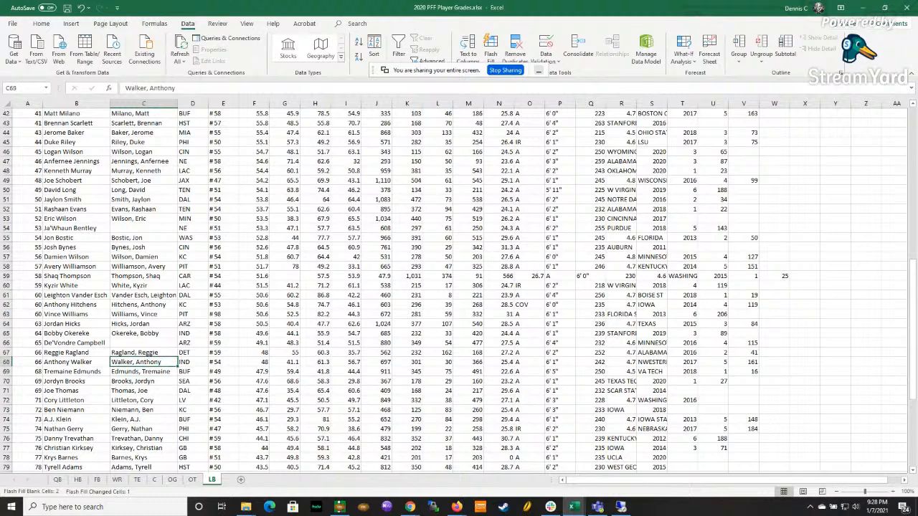
text(Camp)
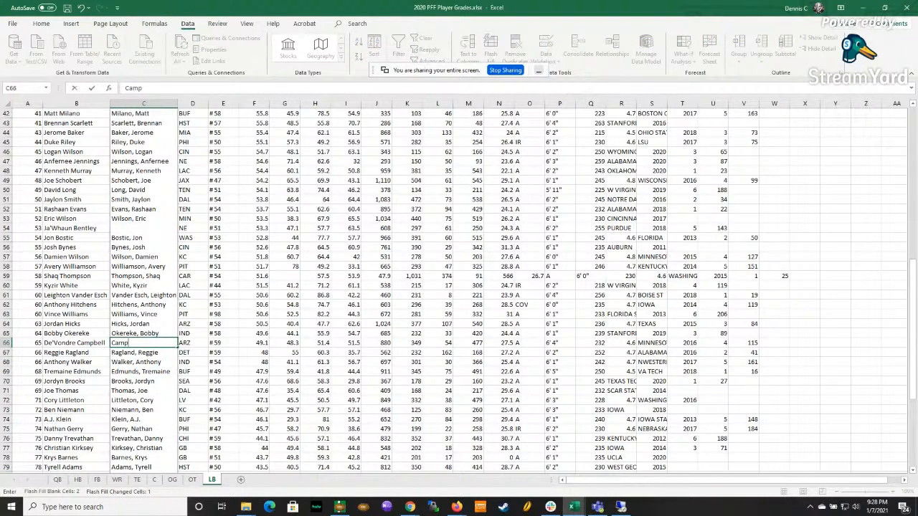
text(bell, De)
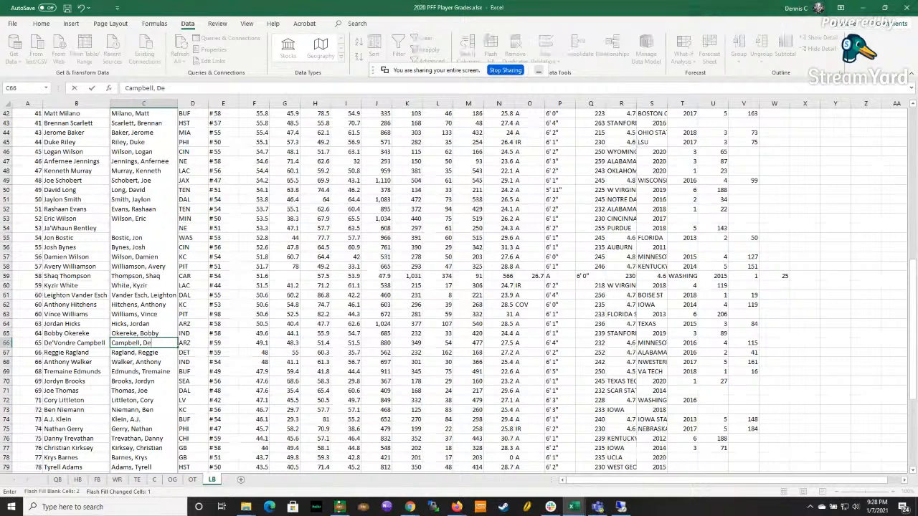
text(Vondre)
key(Return)
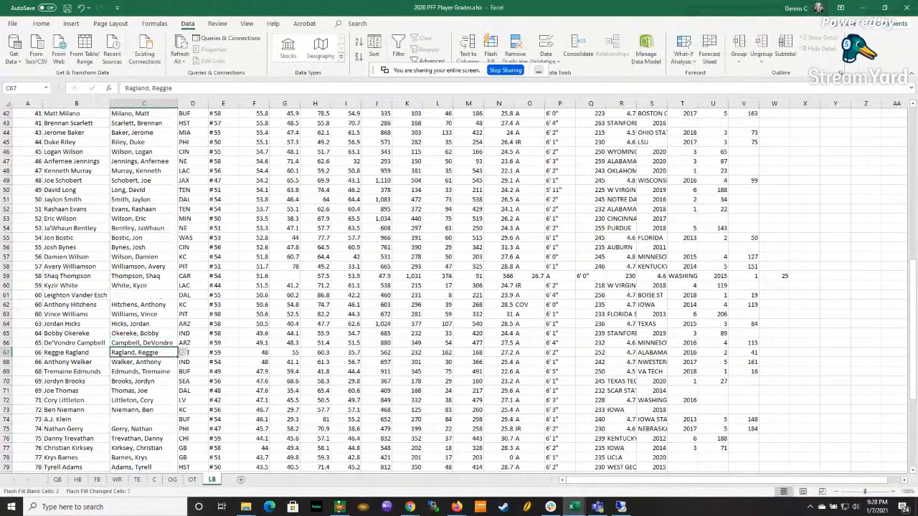
key(ctrl+z)
key(ctrl+z)
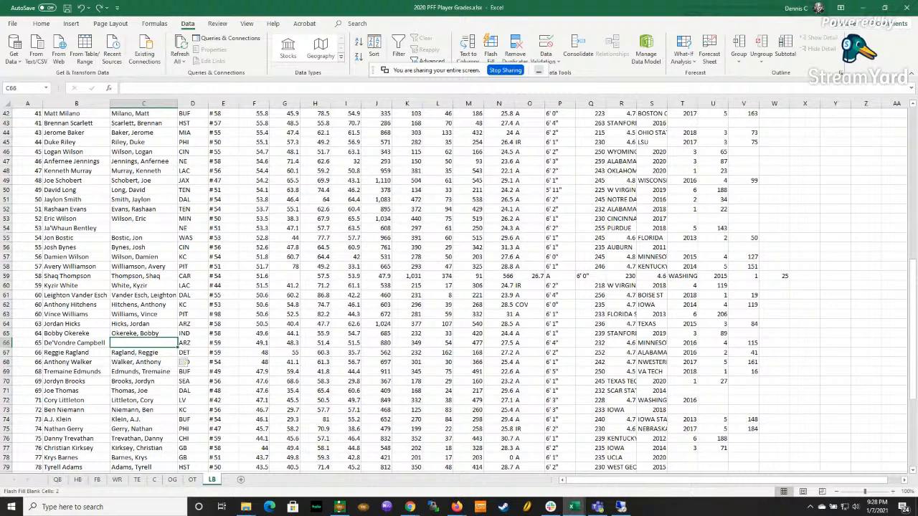
Save the player grades workbook
click(254, 304)
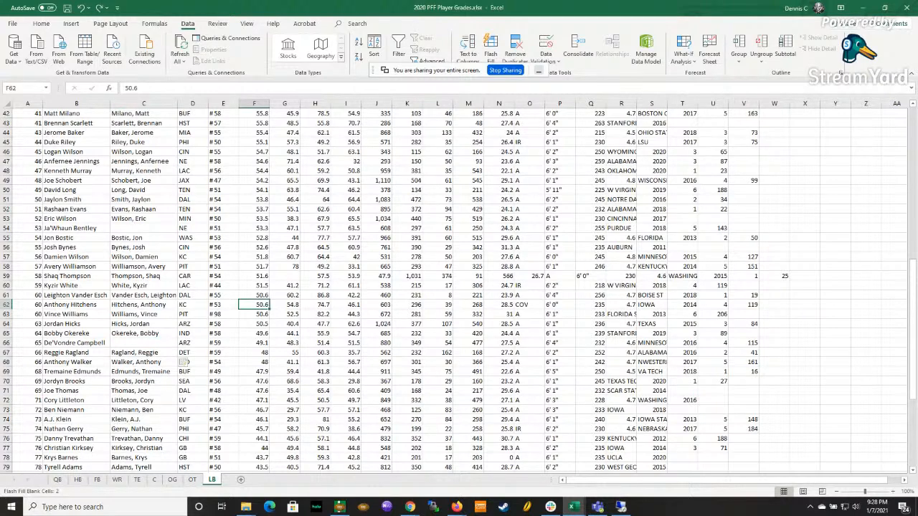
key(alt+f)
key(s)
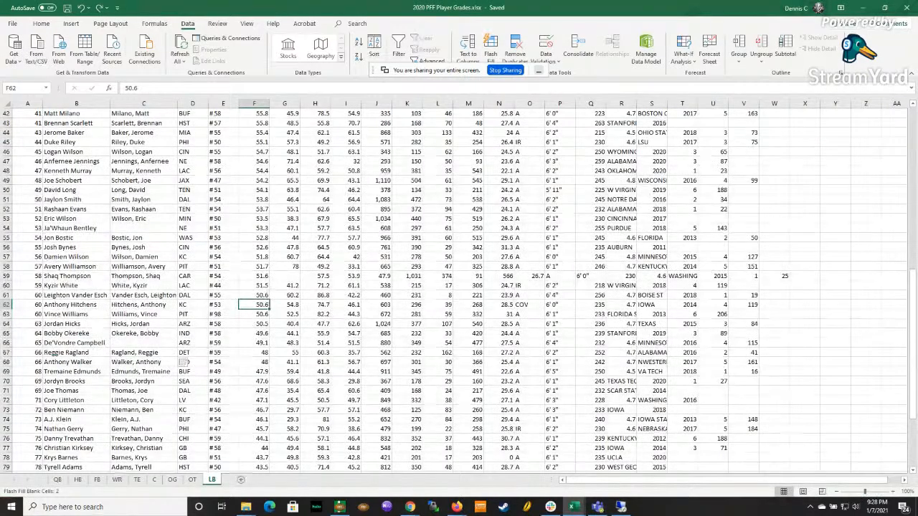
scroll(459, 287, down, 8)
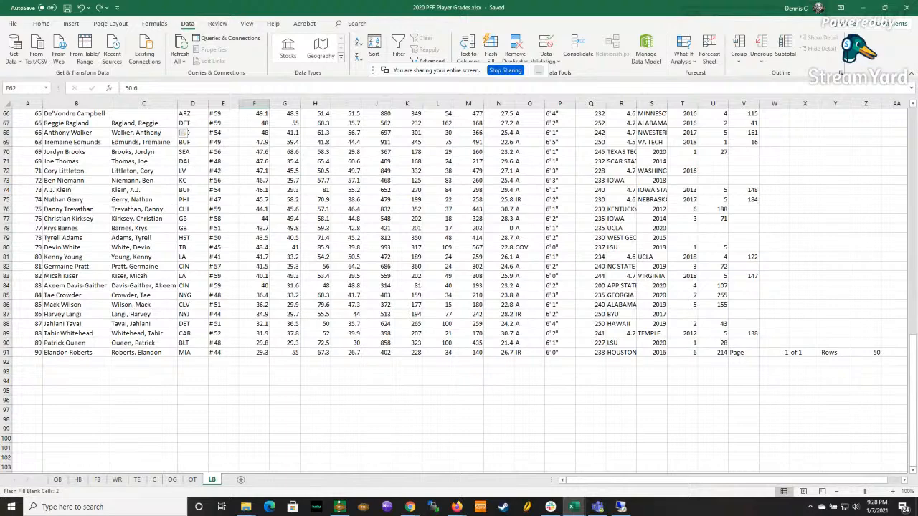
Copy the name De'Vondre Campbell from B66 into the empty cell C66
scroll(459, 287, up, 5)
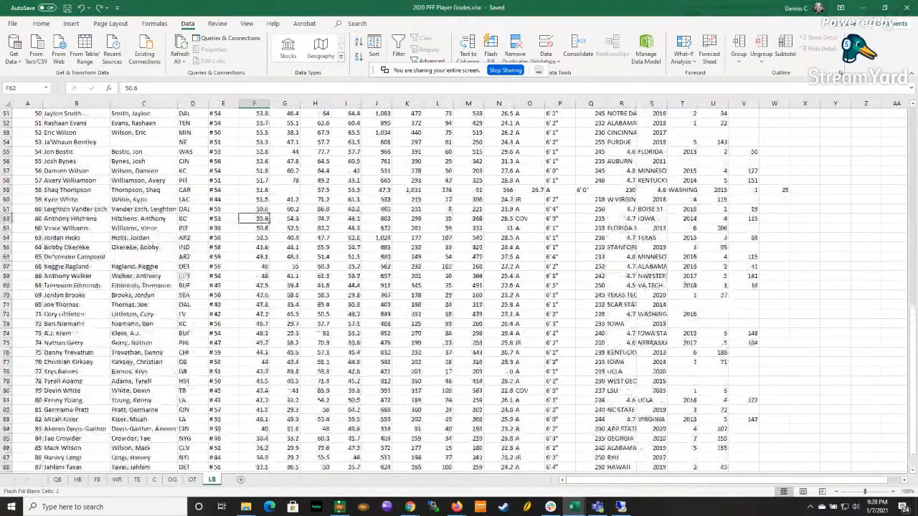
scroll(459, 286, up, 2)
click(76, 314)
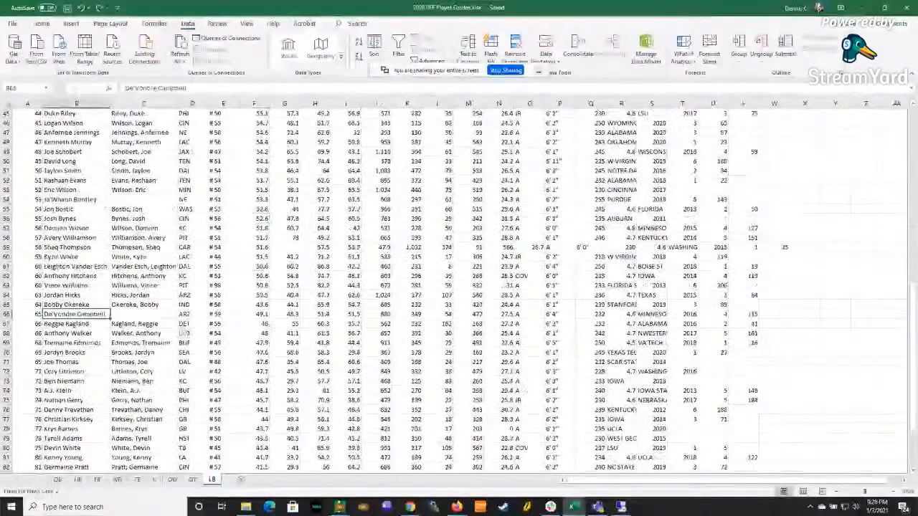
key(ctrl+c)
click(143, 314)
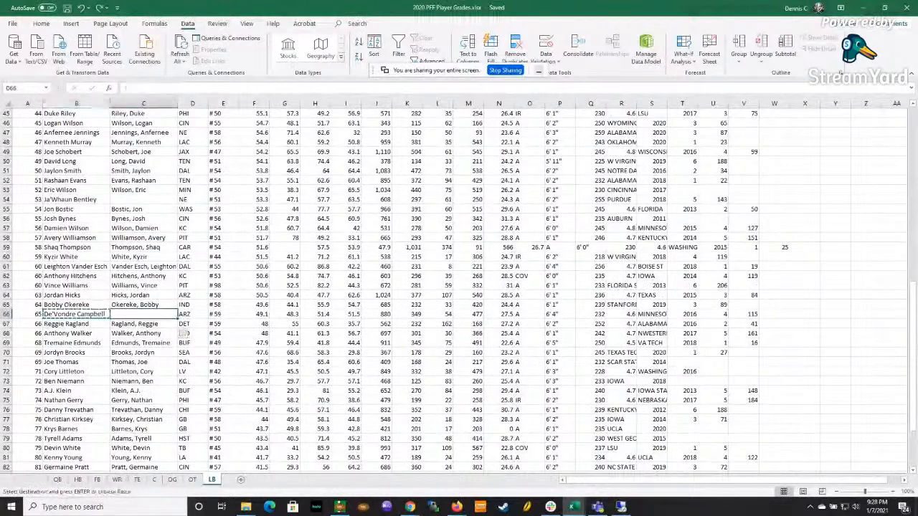
key(ctrl+v)
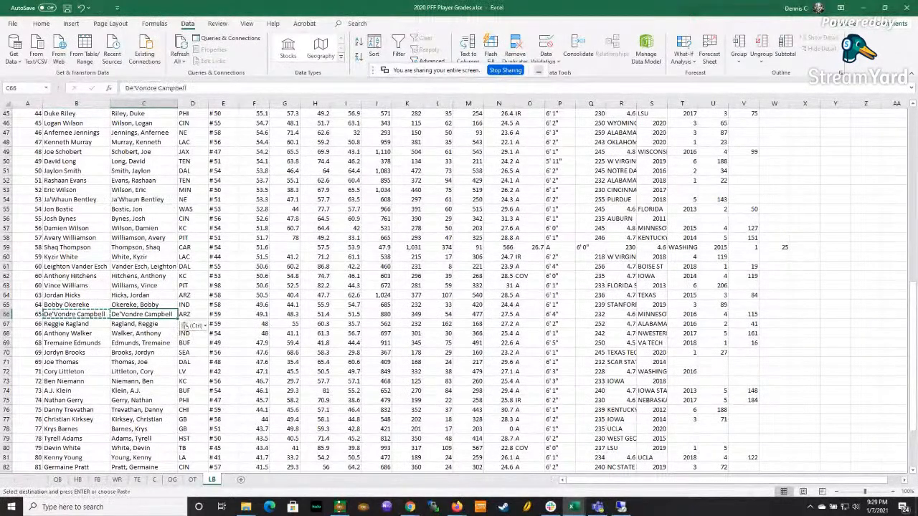
Replace the name in C54 with the partial entry Bentley, Ja
click(143, 200)
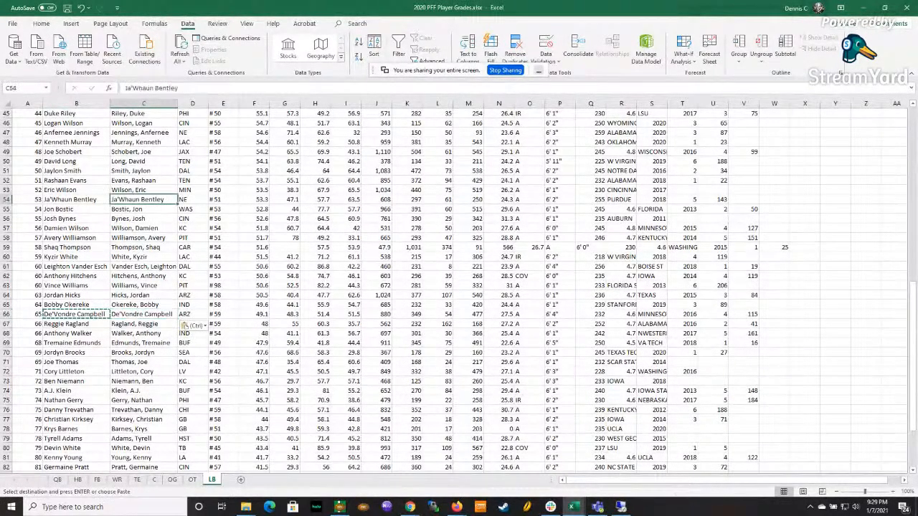
text(Ben)
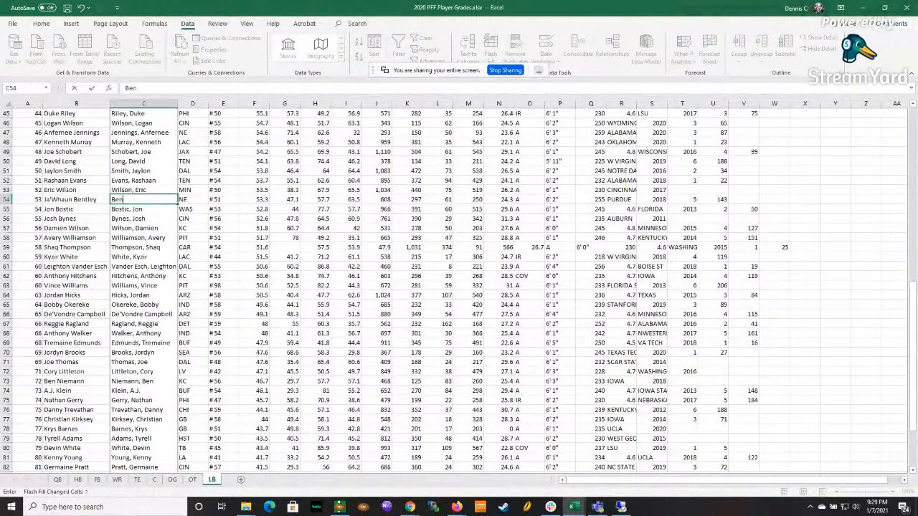
text(tle)
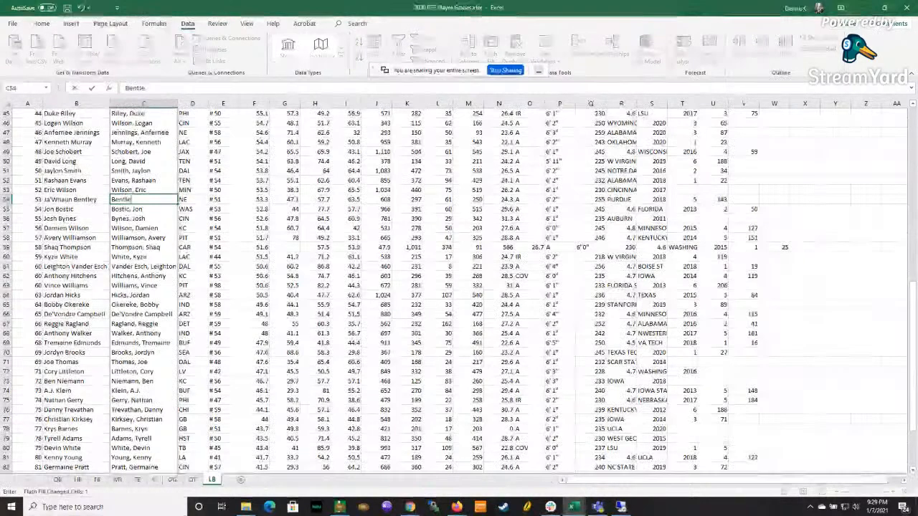
text(y,)
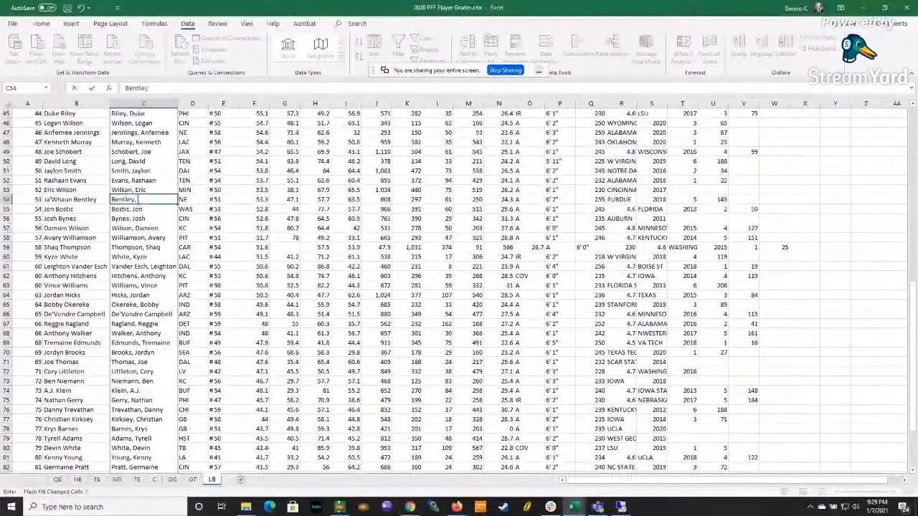
text( Ja)
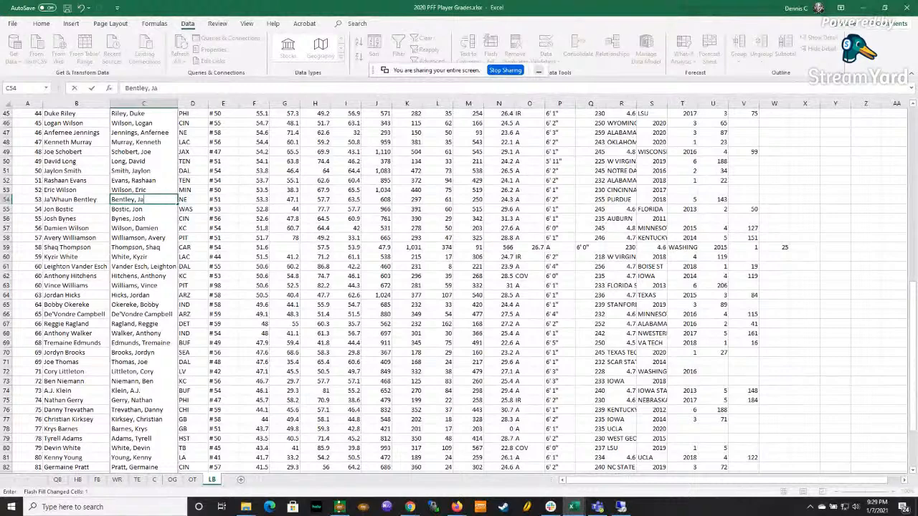
Switch to the 2019SSFArosters (14).xls workbook and search its Rosters sheet for bentl
key(alt+Tab)
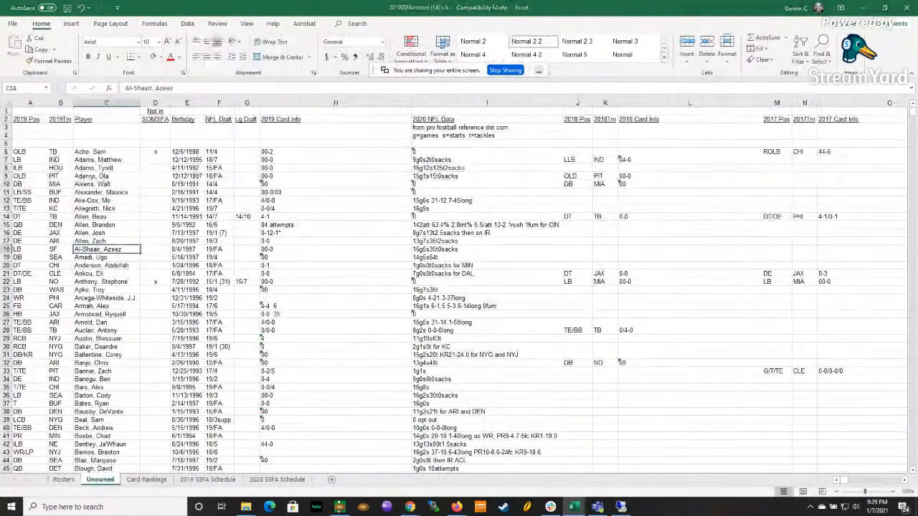
key(alt+Tab)
key(alt+Tab)
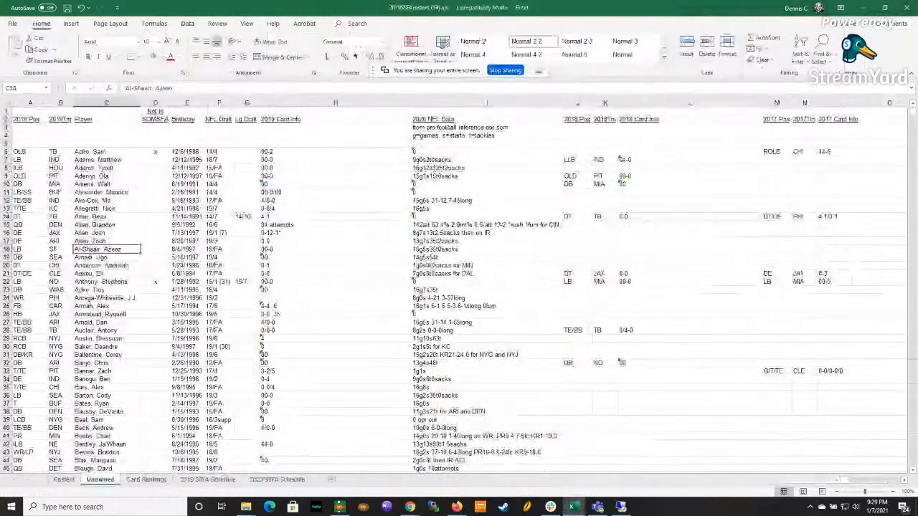
key(ctrl+f)
text(a)
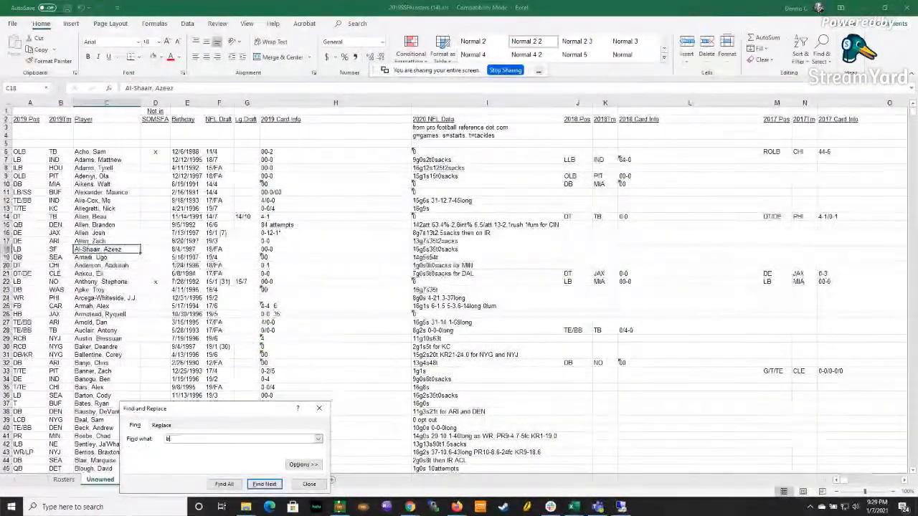
key(Escape)
key(ctrl+Page_Up)
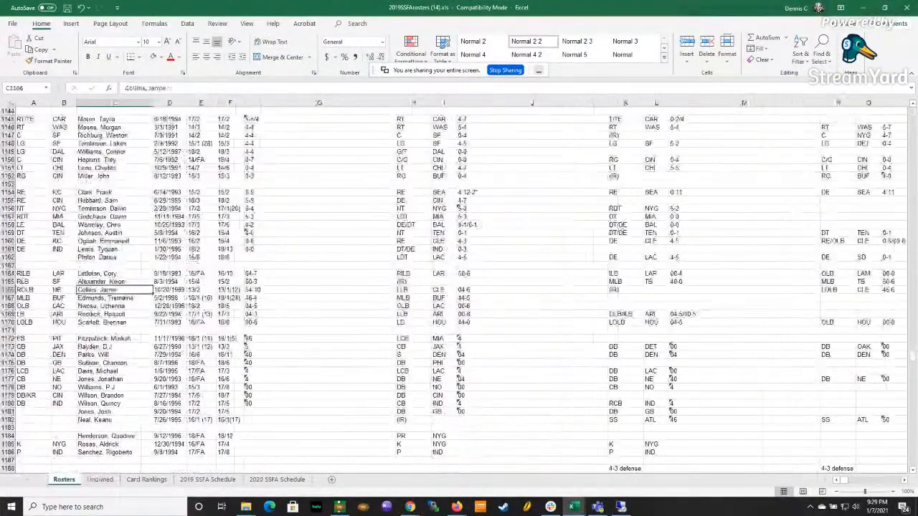
key(ctrl+f)
text(bentl)
key(Return)
key(Return)
key(Escape)
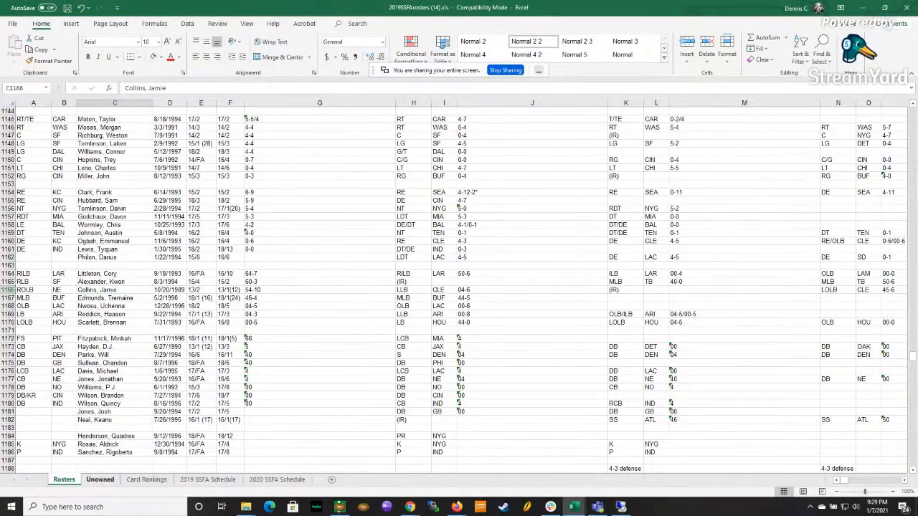
Repeat the bentl search on the Unowned sheet to check how the player's name is spelled
key(ctrl+Page_Down)
key(ctrl+f)
key(Return)
key(Escape)
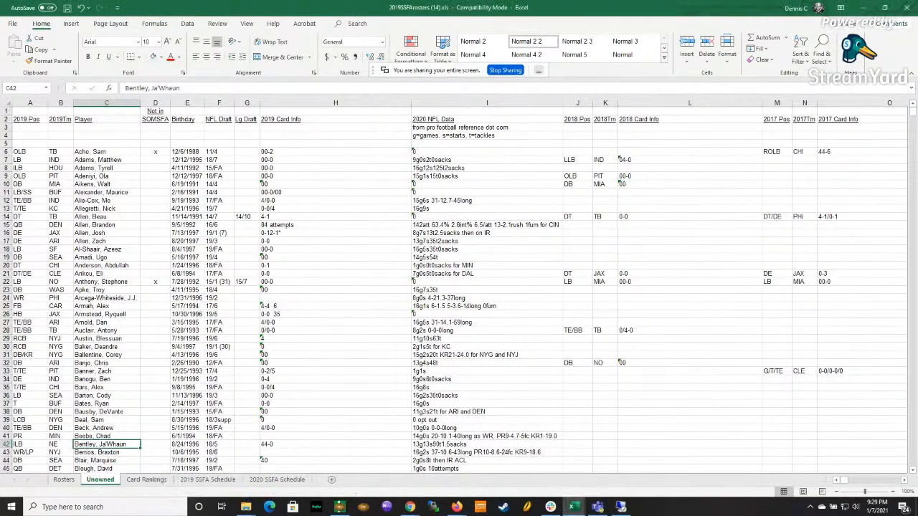
Switch back to the 2020 PFF Player Grades.xlsx workbook and complete the name in C54 as Bentley, Ja'Whaun
key(alt+Tab)
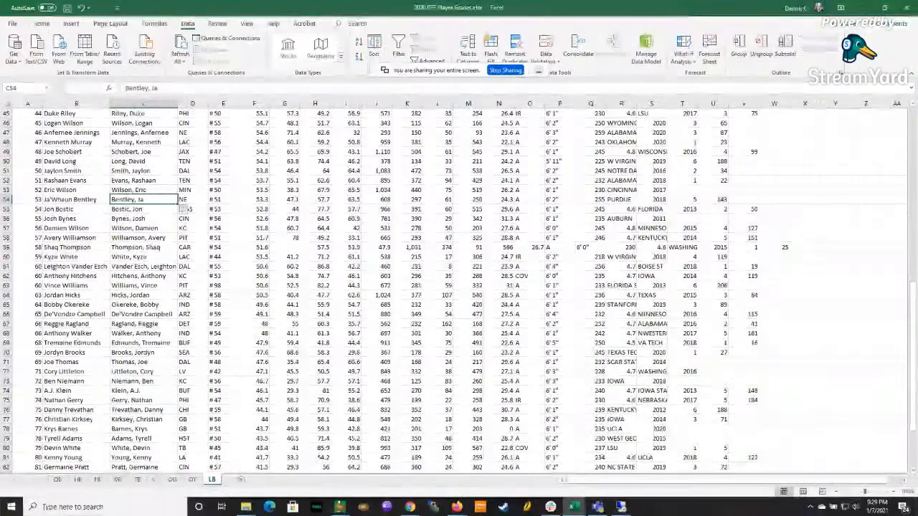
click(157, 87)
text('Whaubn)
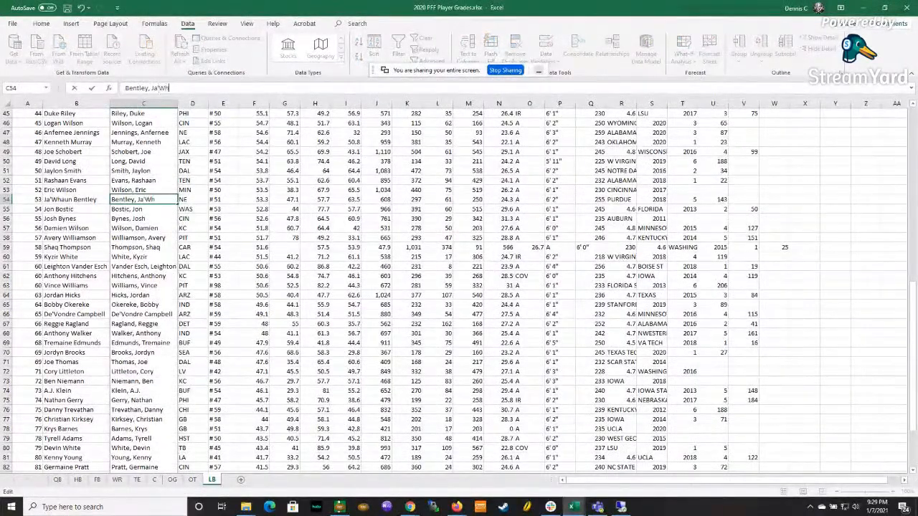
key(BackSpace)
key(BackSpace)
text(n)
key(Return)
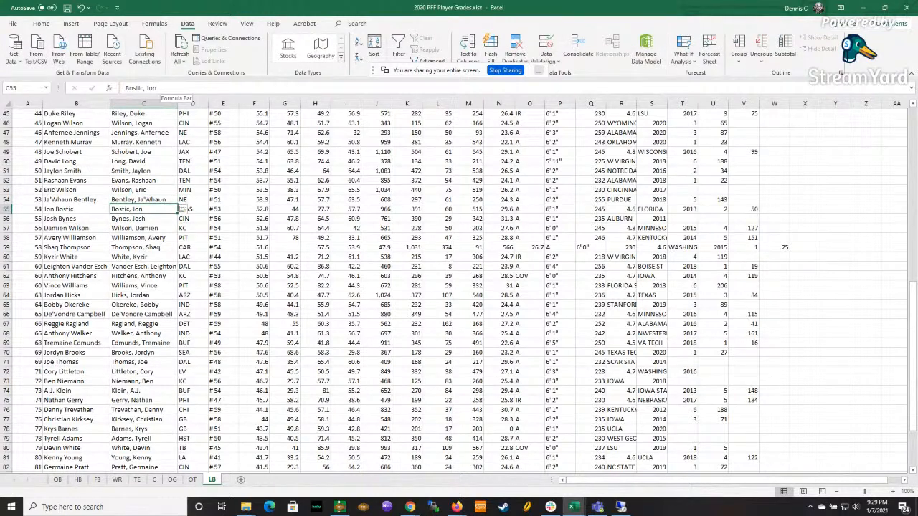
Replace the name in C66 with Campbell, De'Vondre
key(Down)
key(Down)
key(Down)
key(Down)
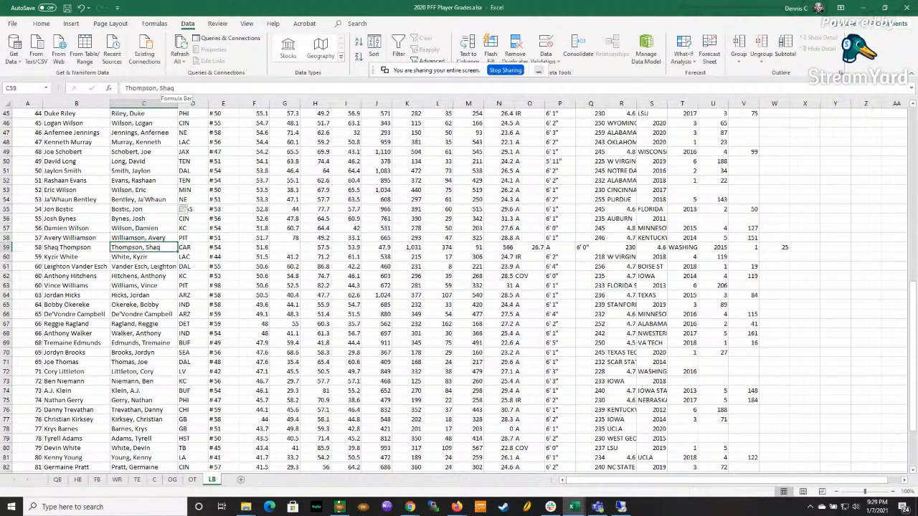
key(Up)
key(Up)
key(Left)
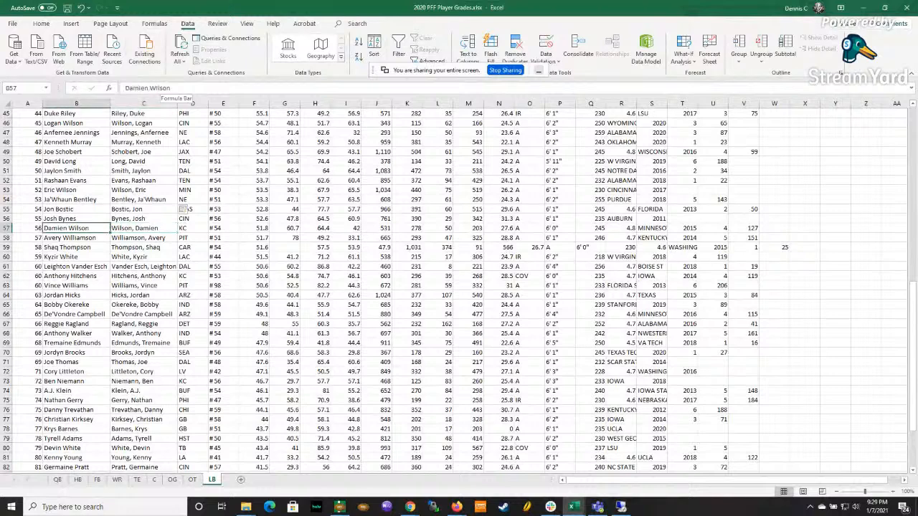
key(Down)
key(Down)
key(Down)
key(Down)
key(Down)
key(Down)
key(Down)
key(Down)
key(Down)
key(Right)
text(Campbell, De)
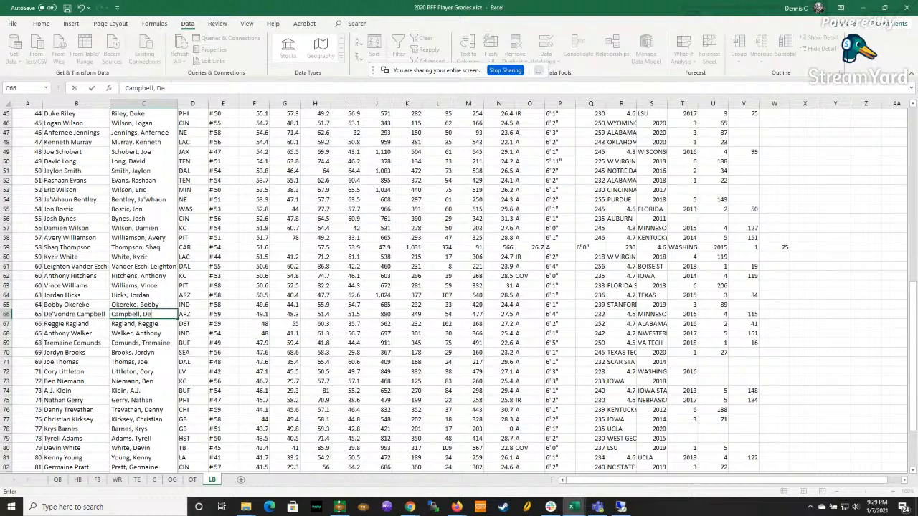
text('Vondre)
key(Return)
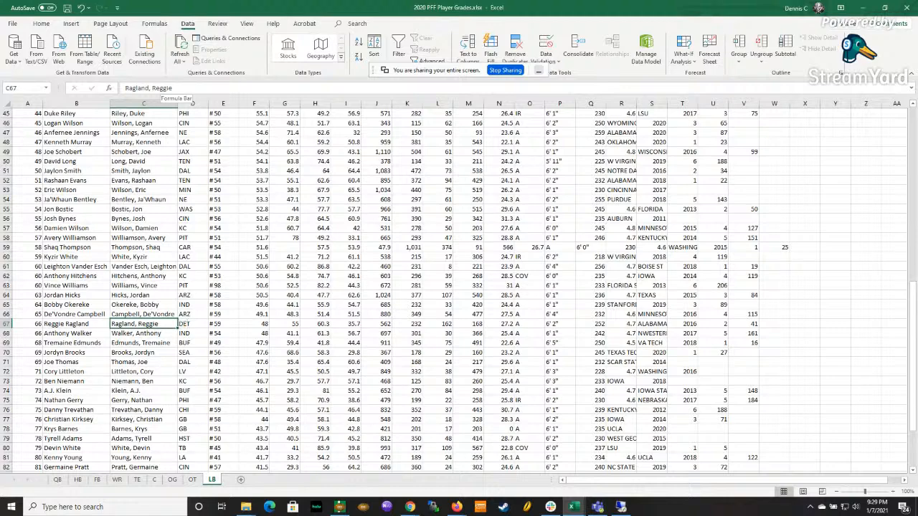
Copy the header row of the OT sheet into row 1 of the LB sheet
key(Page_Up)
scroll(459, 287, up, 2)
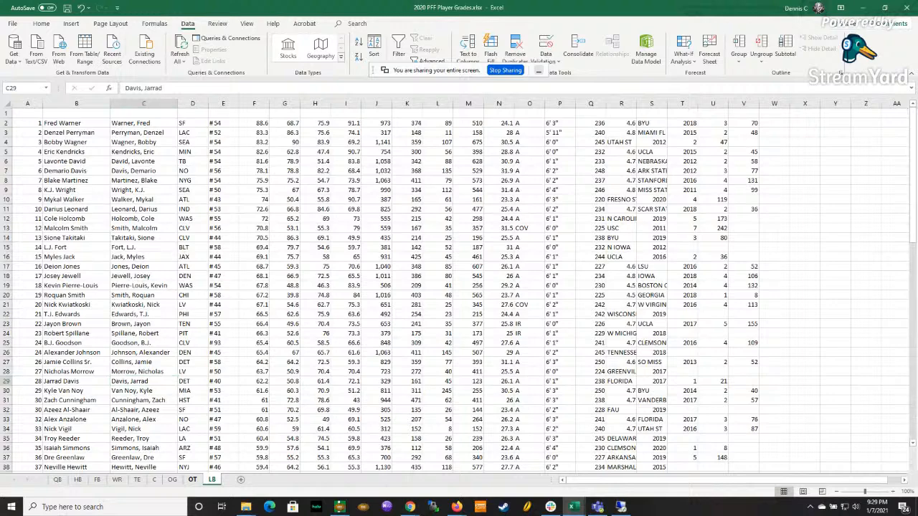
click(192, 479)
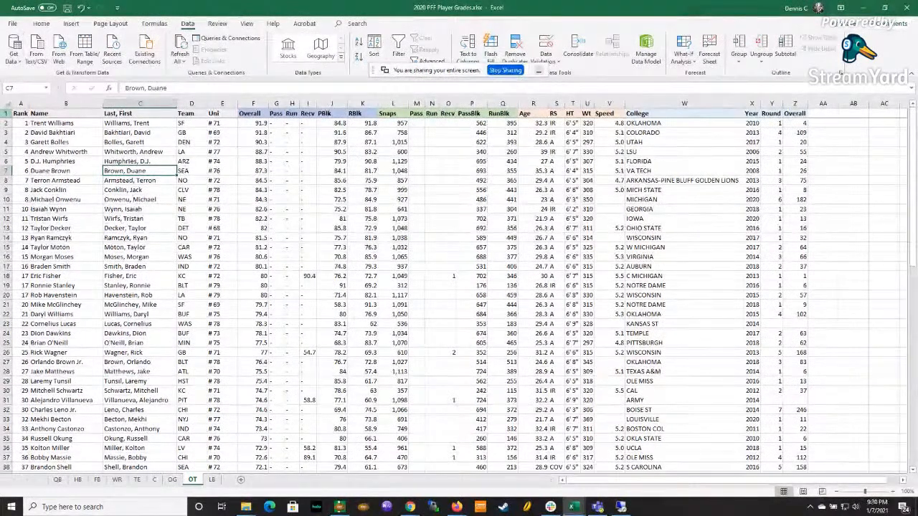
click(7, 113)
key(ctrl+c)
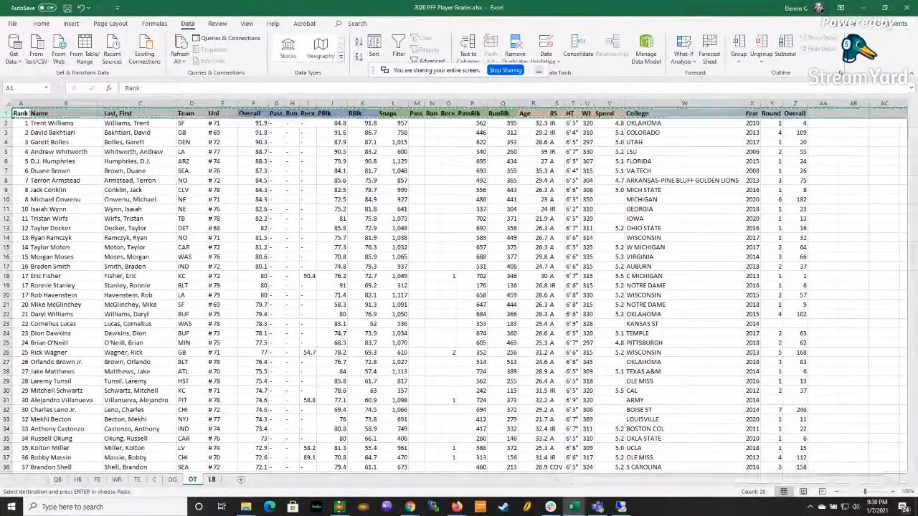
click(212, 479)
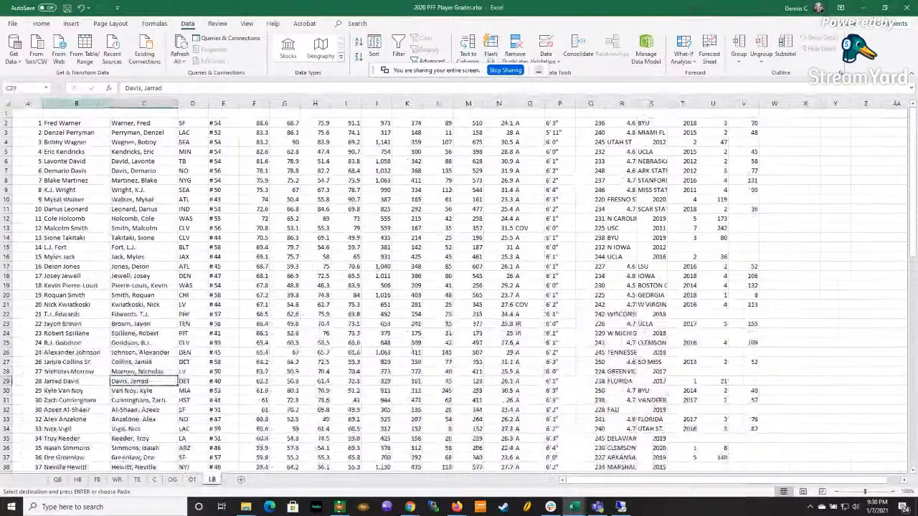
click(39, 114)
key(ctrl+v)
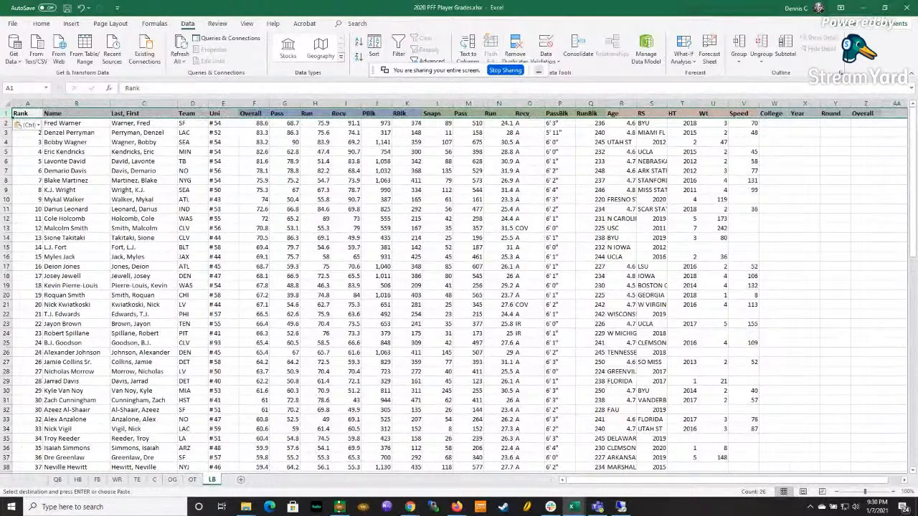
Check the column headings on the PFF linebacker grades page in Chrome, and return to the player grades workbook
key(alt+Tab)
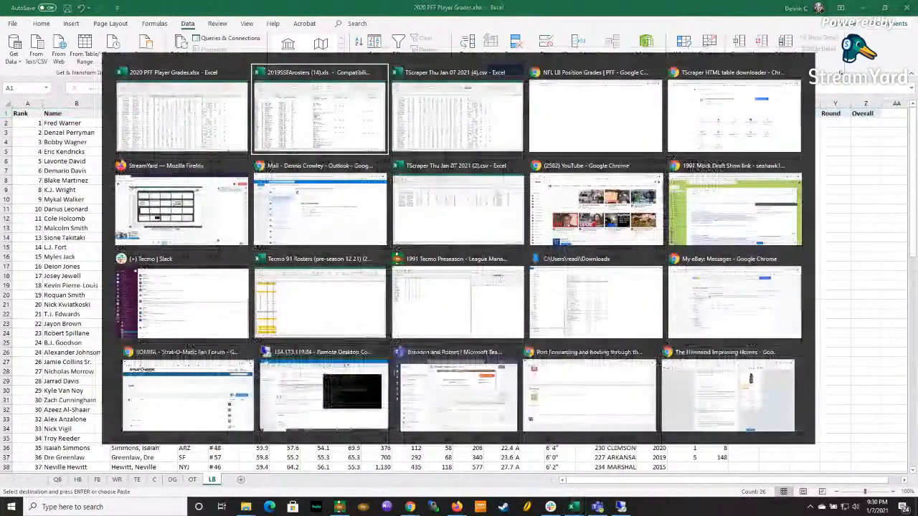
key(alt+Tab)
key(alt+Tab)
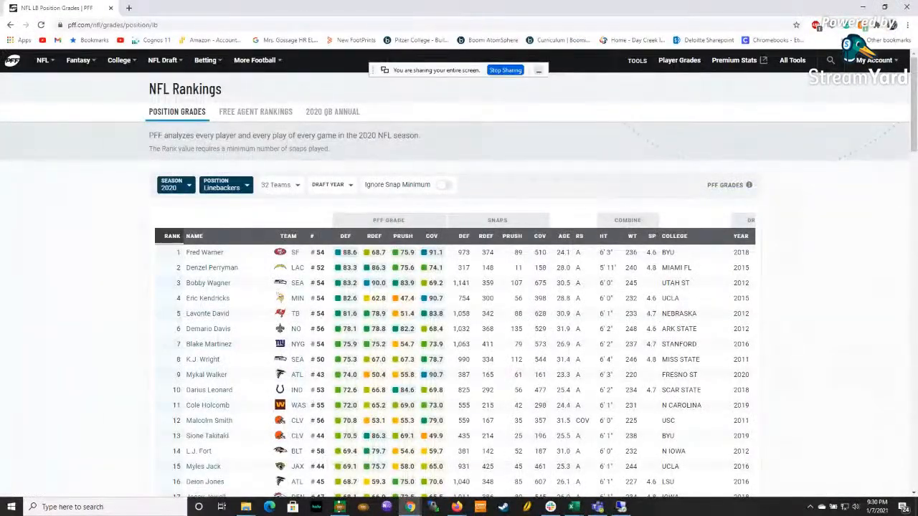
key(alt+Tab)
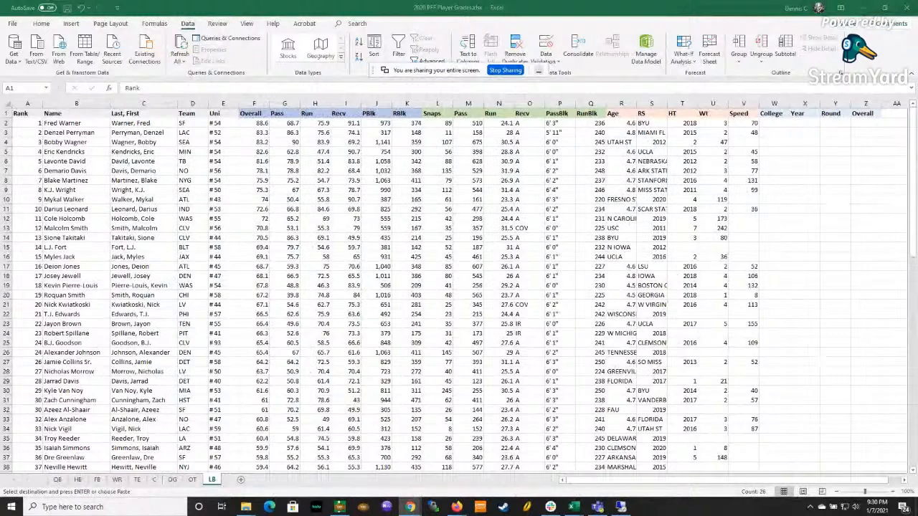
Change the header in G1 of the LB sheet to Rdef
click(254, 113)
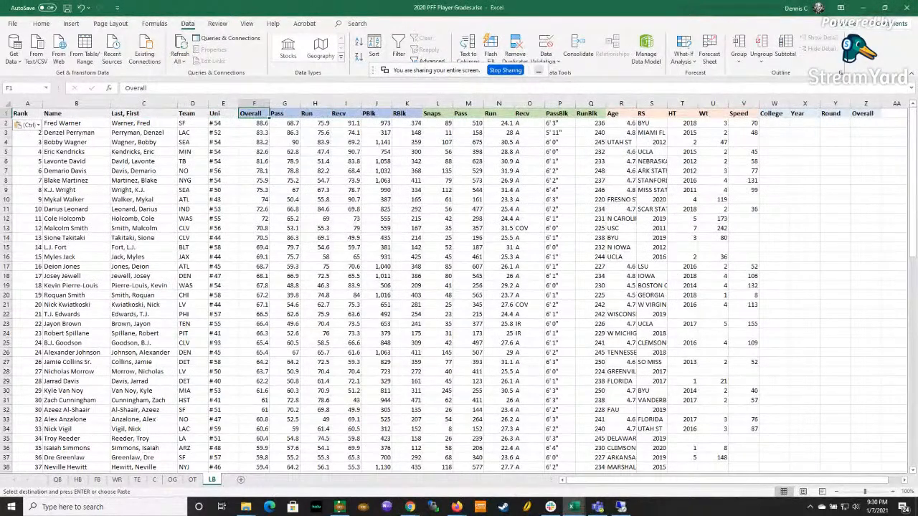
click(285, 113)
text(RDef)
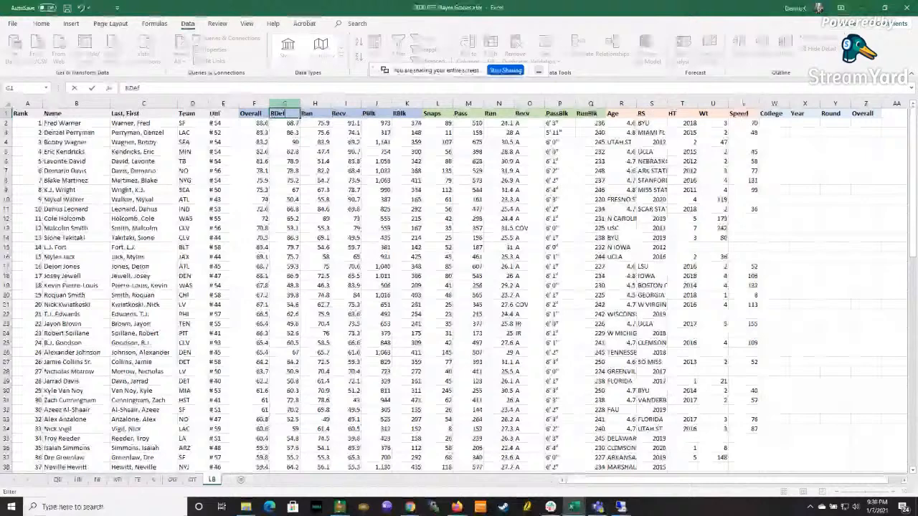
key(BackSpace)
key(BackSpace)
text(EF)
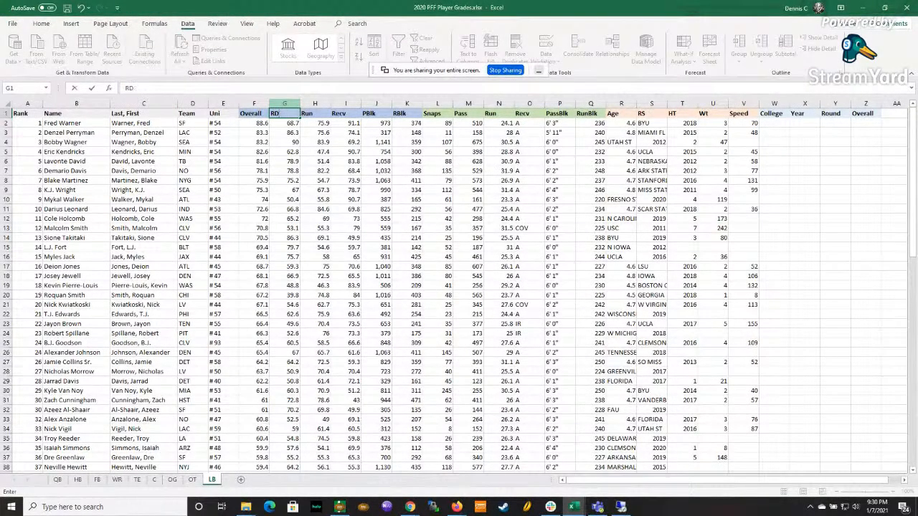
key(Return)
Change the header in H1 of the LB sheet to Prush
click(285, 113)
key(Right)
text(PRush)
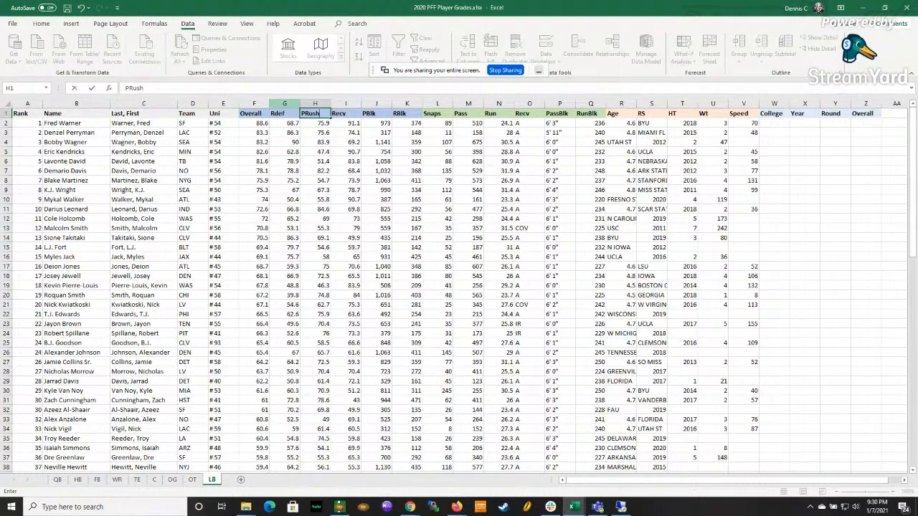
key(Return)
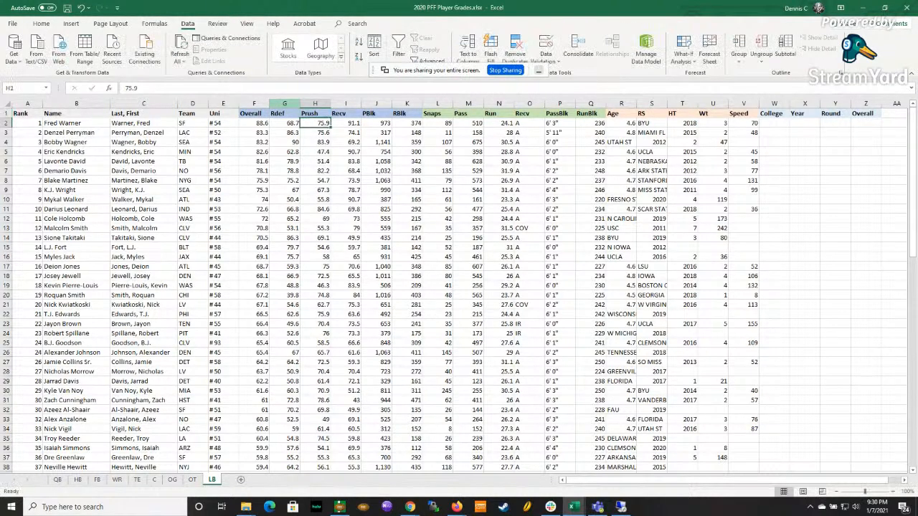
Change the header in H1 of the LB sheet to PRush
key(Up)
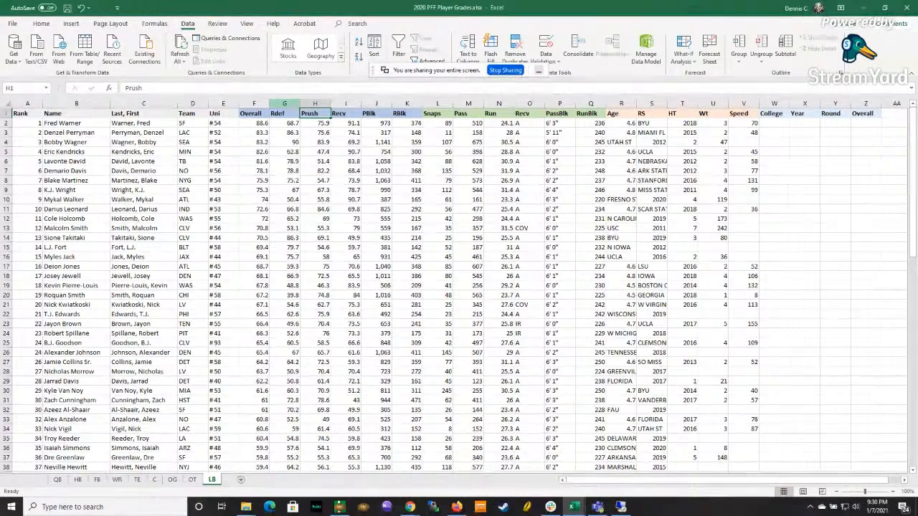
text(PRush)
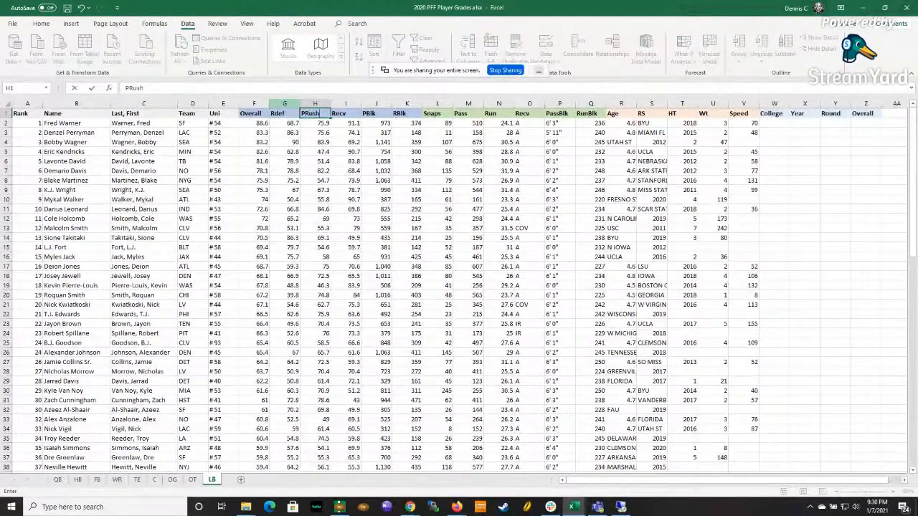
key(Return)
key(Up)
key(Left)
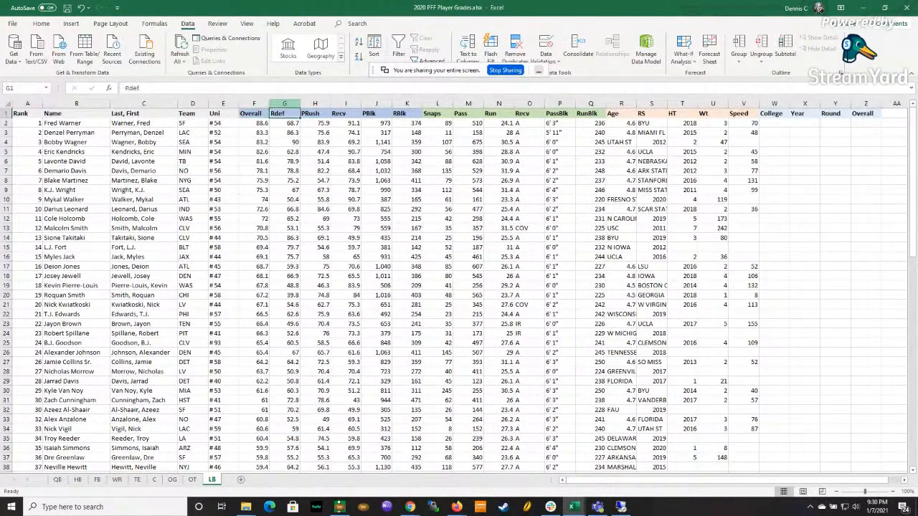
Change the header in G1 of the LB sheet to RDef
key(Down)
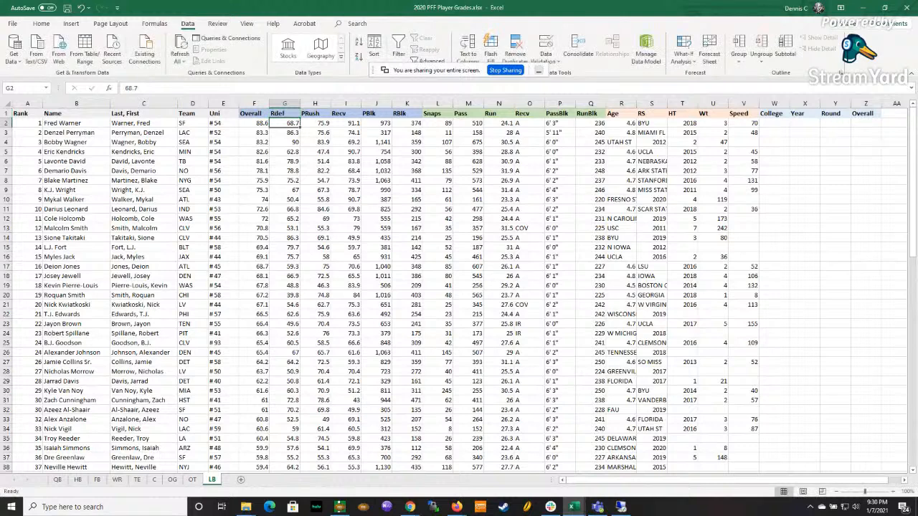
key(Up)
text(RDef)
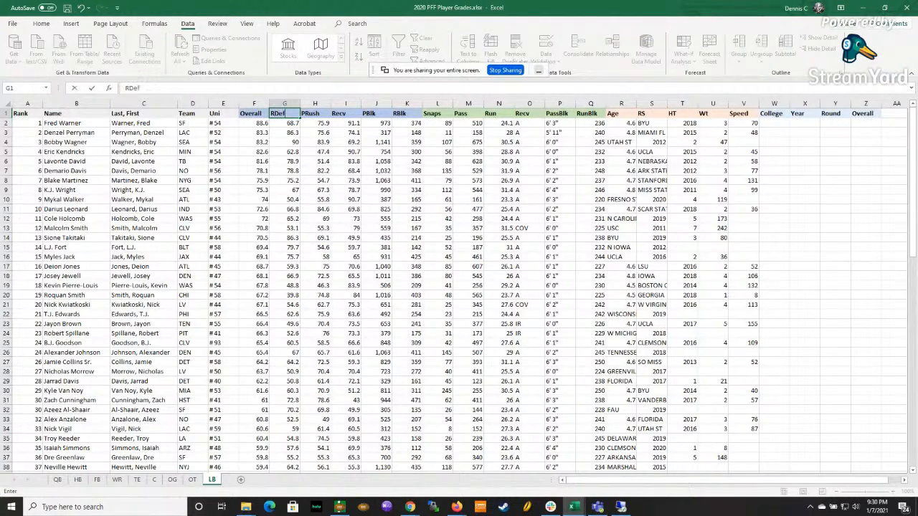
key(Return)
key(Up)
key(Right)
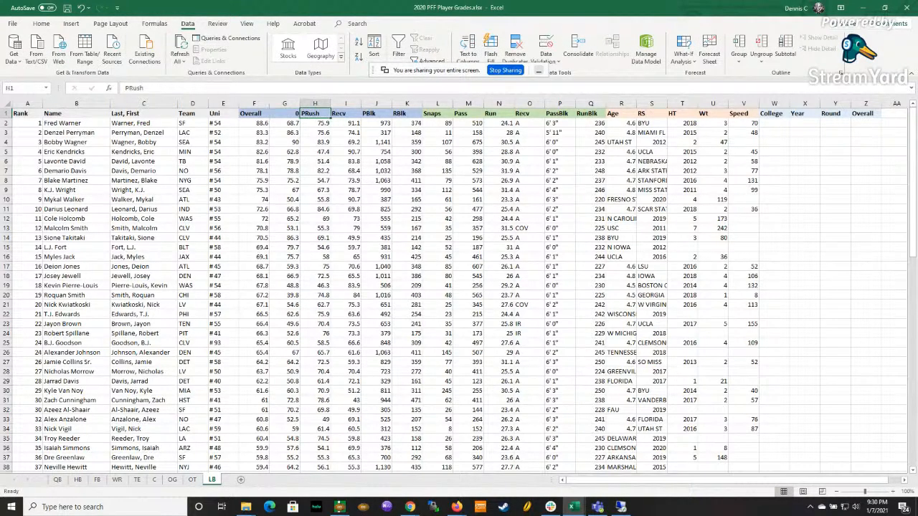
key(ctrl+z)
Replace the Recv header in I1 of the LB sheet with Cov
key(Right)
key(Right)
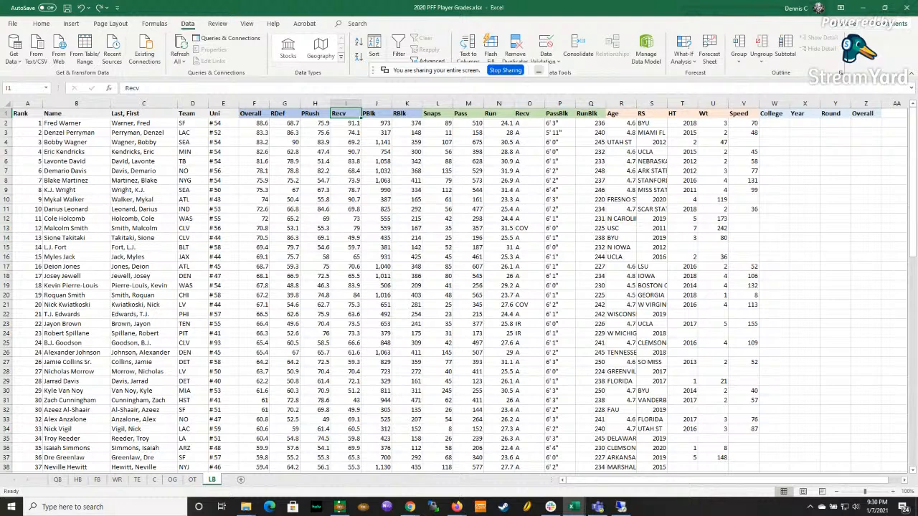
text(COV)
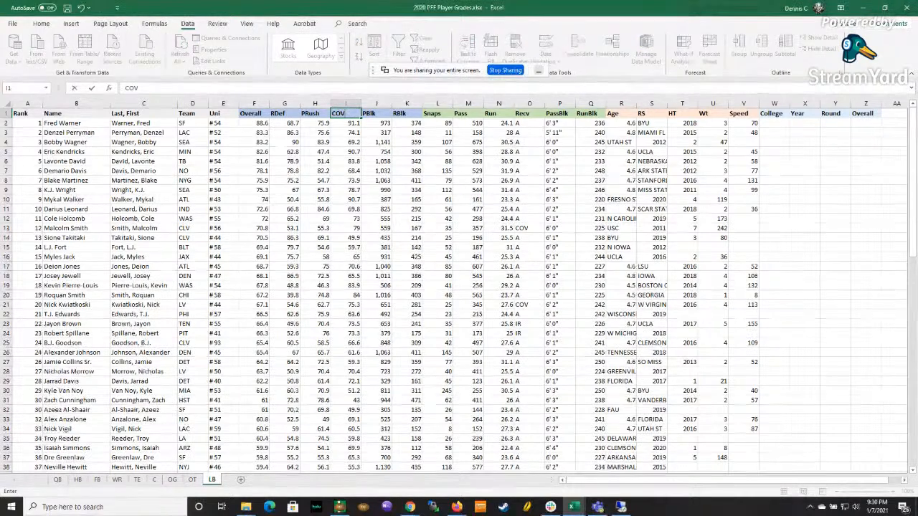
key(Right)
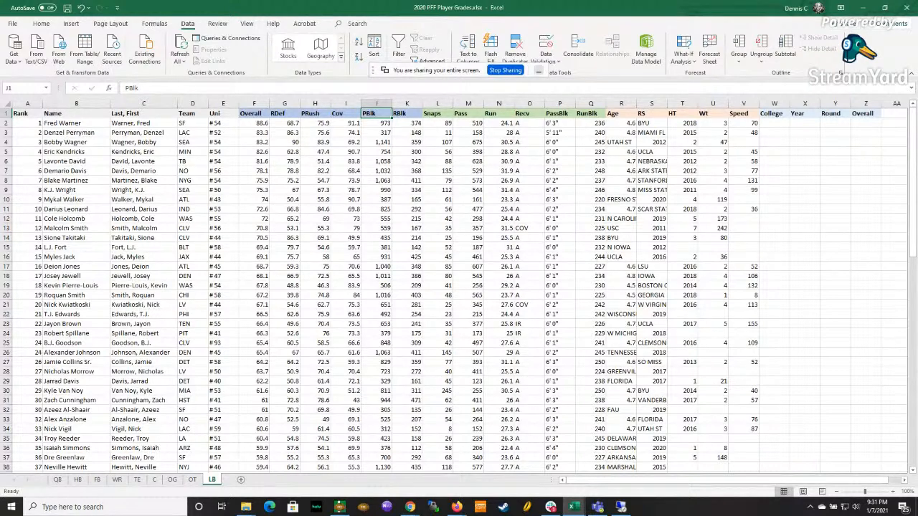
drag(376, 104, 406, 104)
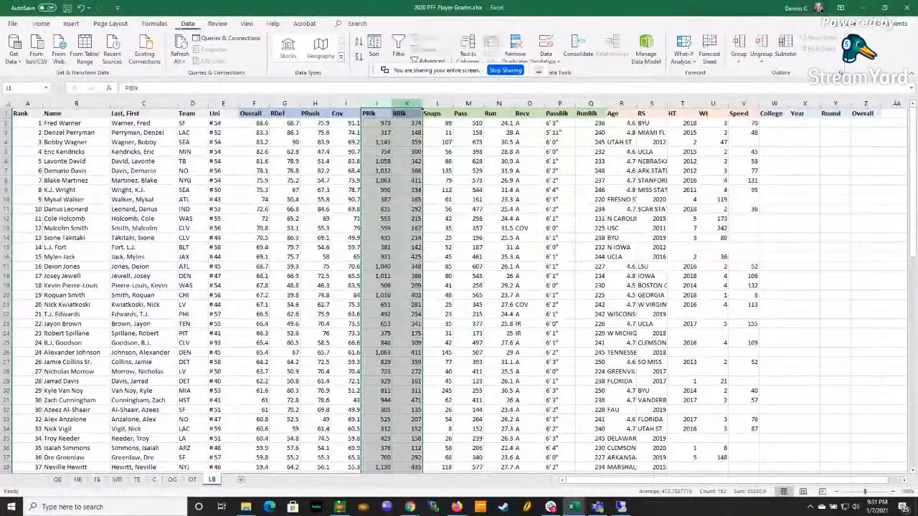
key(ctrl+minus)
key(ctrl+z)
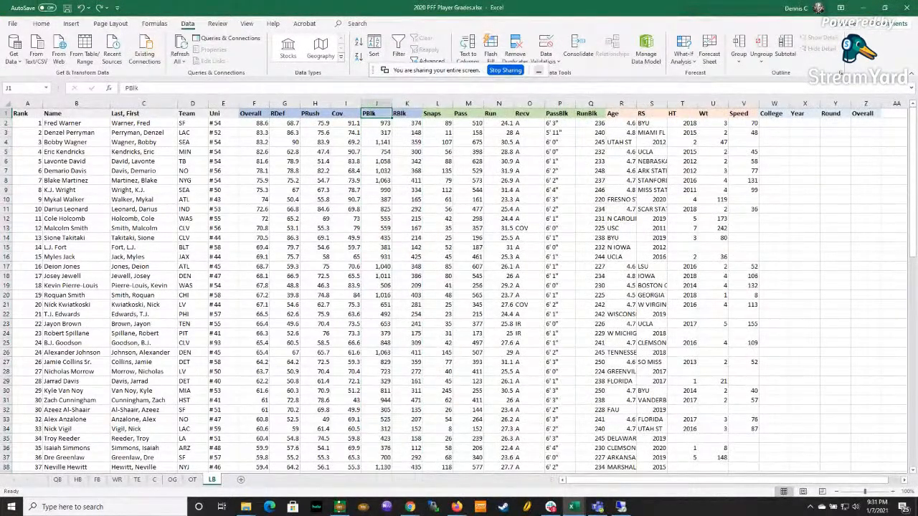
Delete only the PBlk and RBlk header cells in J1:K1, shifting the remaining headers to the left
key(shift+Right)
key(ctrl+minus)
key(Up)
key(Return)
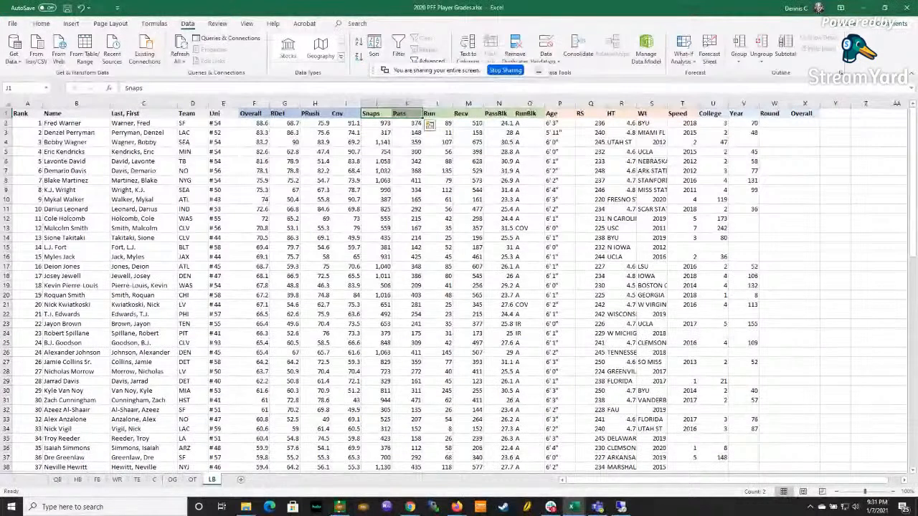
Rename the snap-count headers in K1 and L1 to Run D and Pass Rush
click(407, 114)
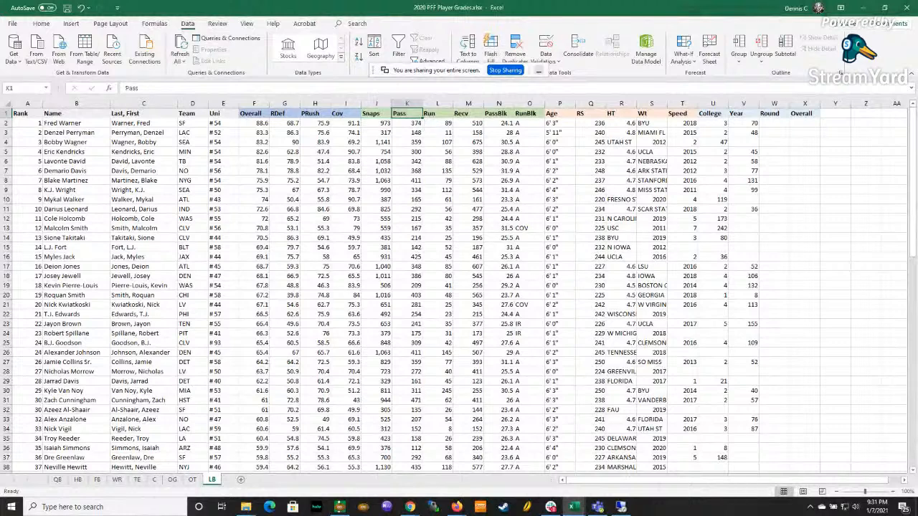
text(Ru)
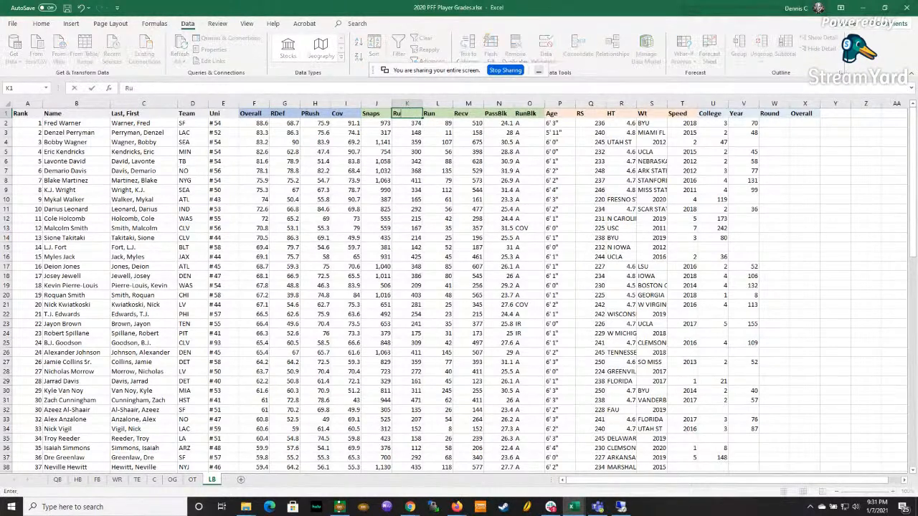
text(n D)
key(Tab)
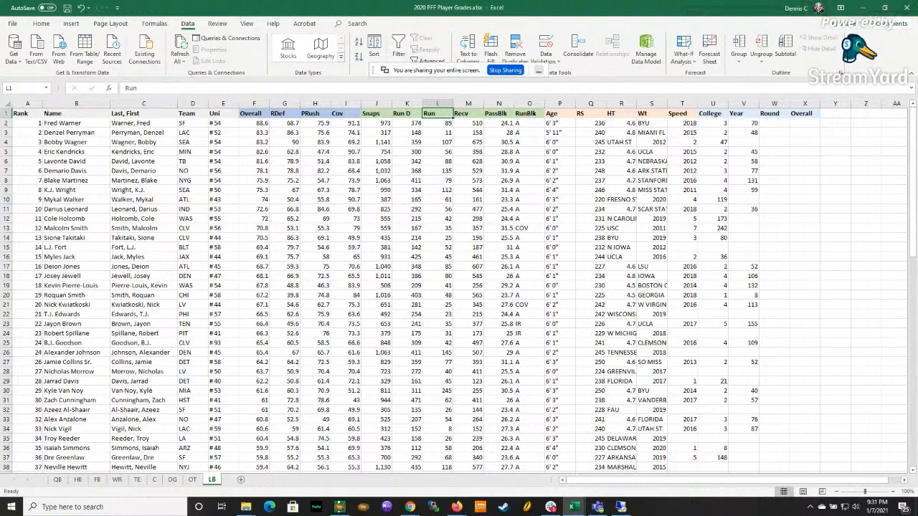
text(Pass Rush)
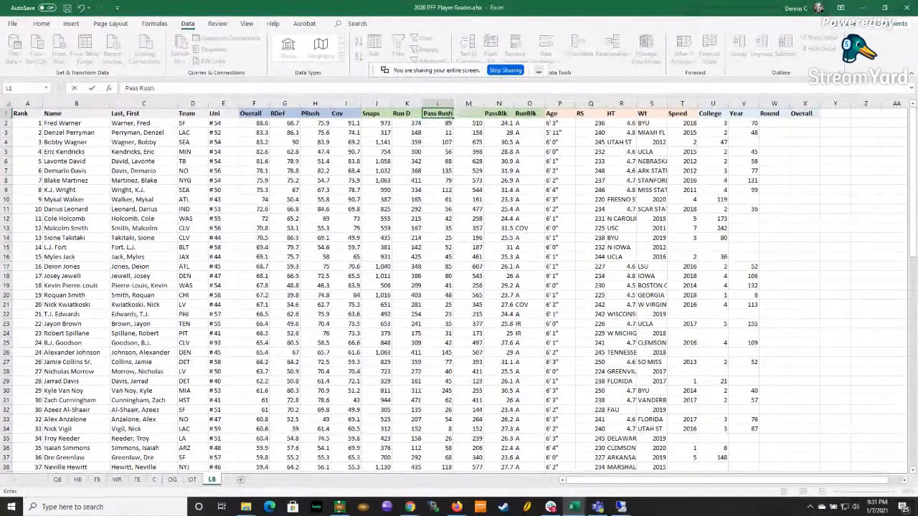
key(Return)
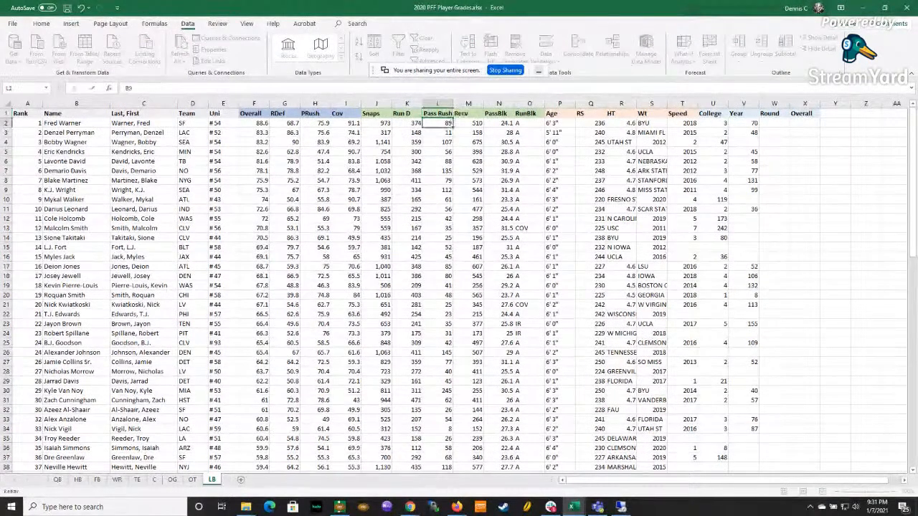
Replace the Recv header in M1 with Cov
key(Up)
key(Right)
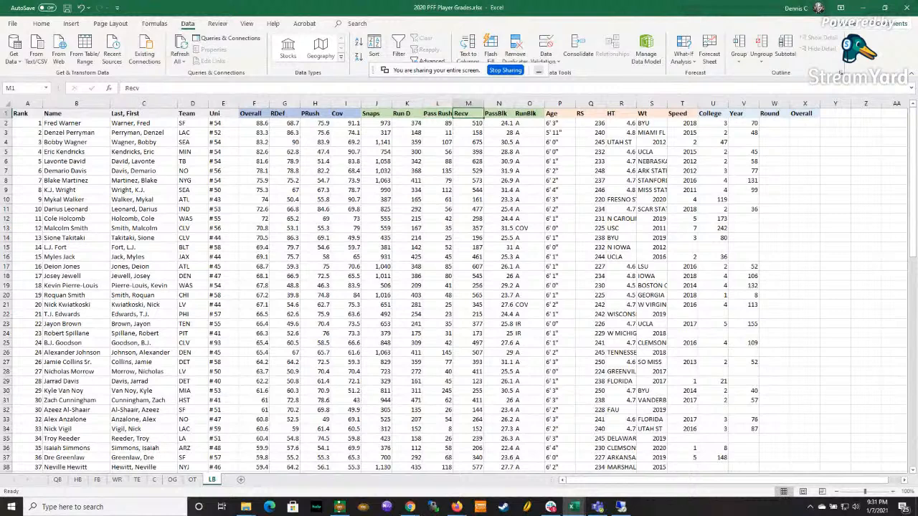
text(CO)
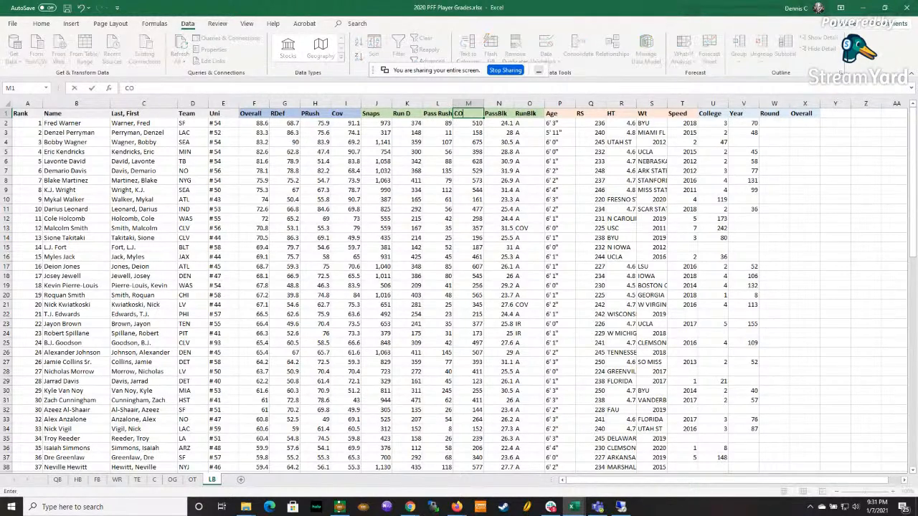
key(BackSpace)
key(BackSpace)
text(Cov)
key(Return)
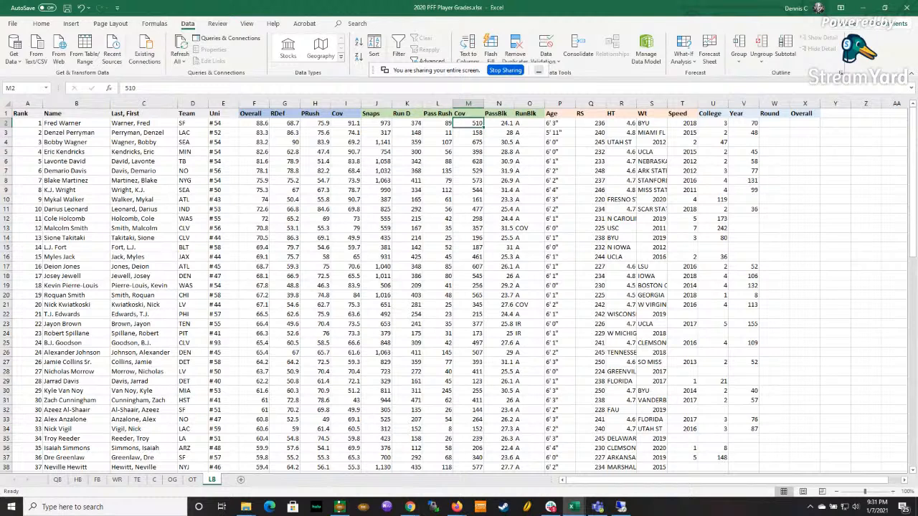
Delete the PassBlk and RunBlk header cells in N1:O1, shifting the remaining headers to the left
key(Up)
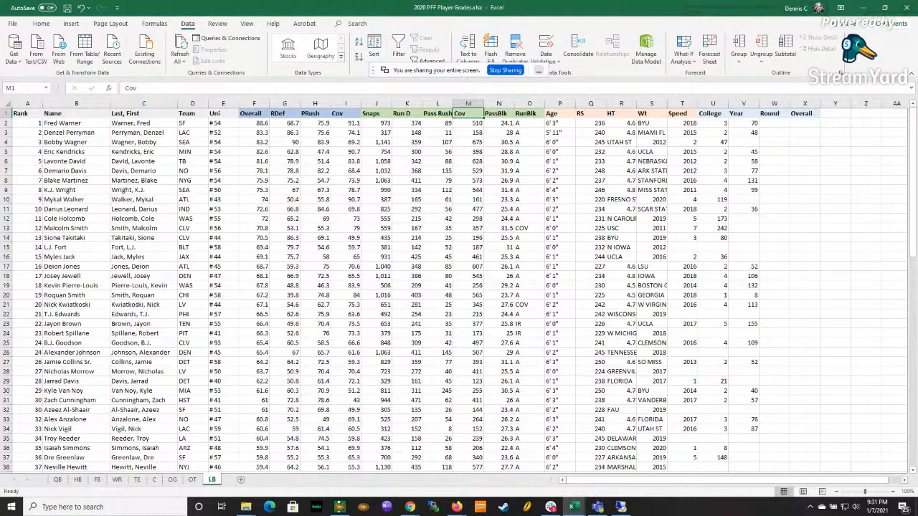
key(Right)
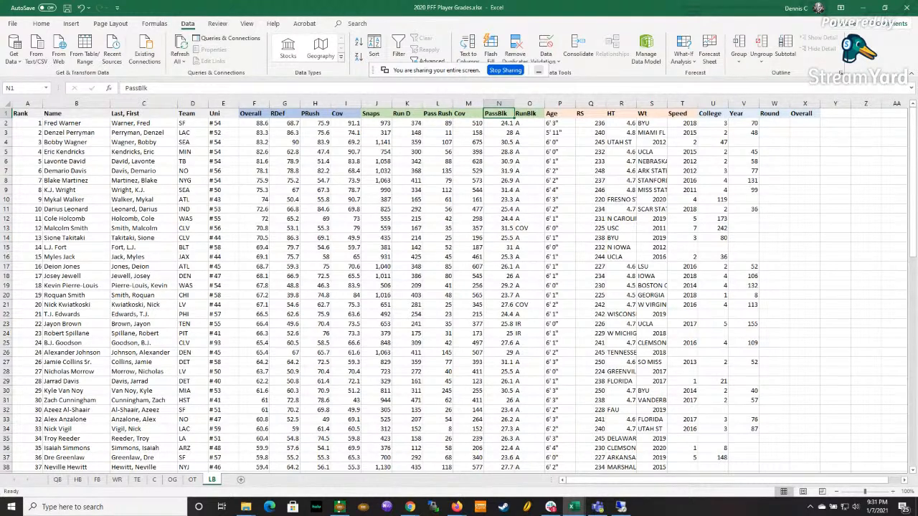
key(shift+Right)
key(ctrl+minus)
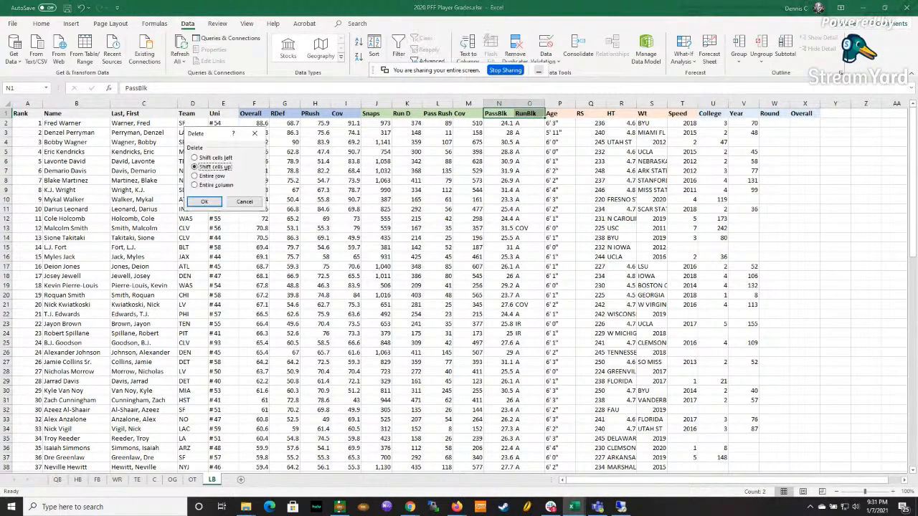
key(Up)
key(Return)
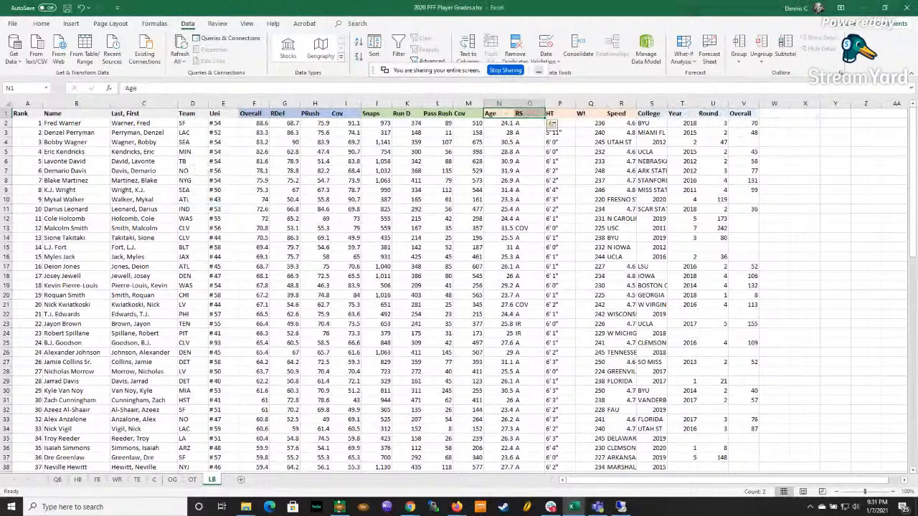
Save the player grades workbook
key(Right)
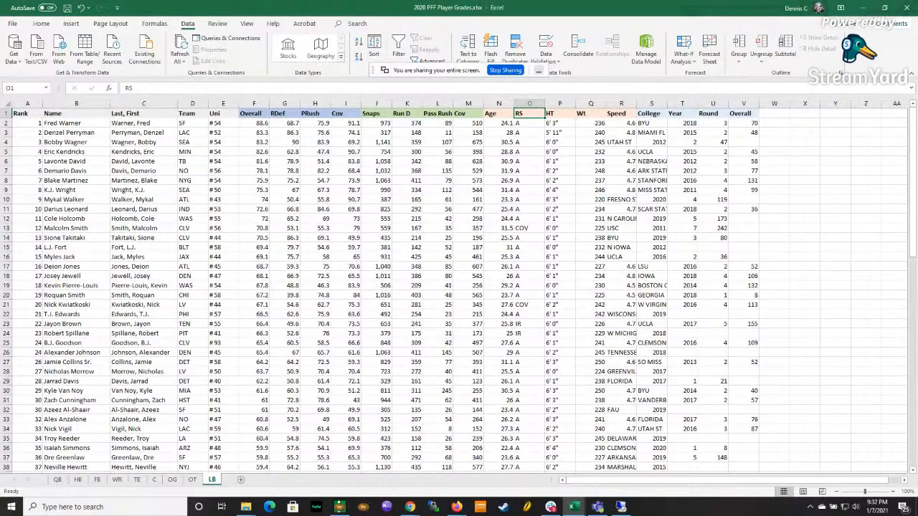
key(ctrl+s)
click(345, 257)
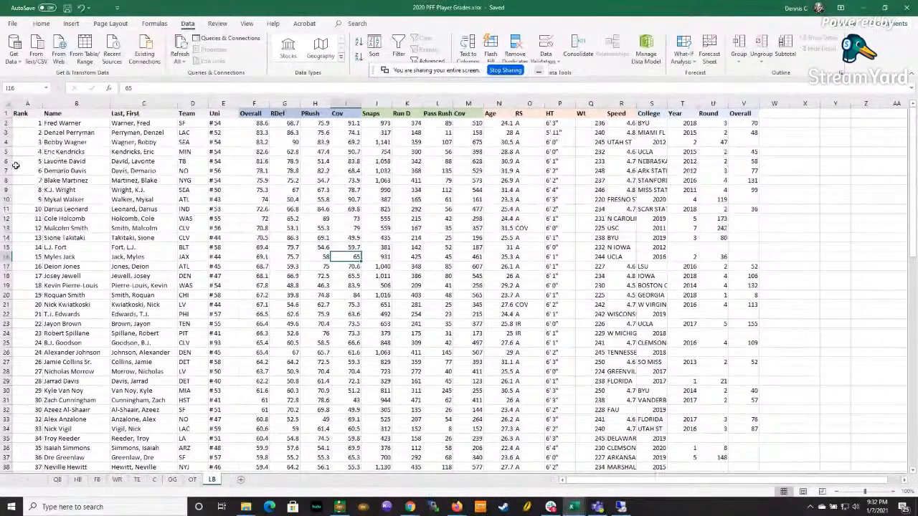
Sort all LB player rows by the Speed column in ascending order, keeping the first row as headers
click(621, 161)
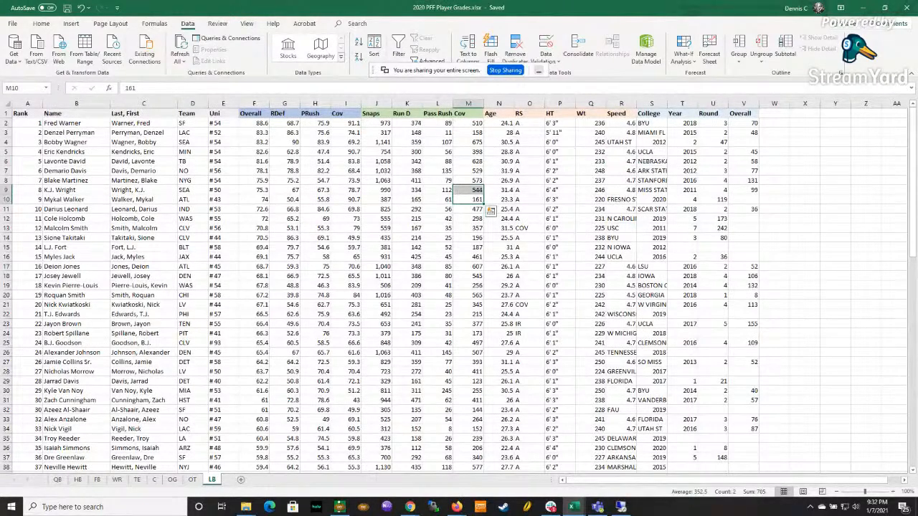
key(ctrl+a)
click(374, 50)
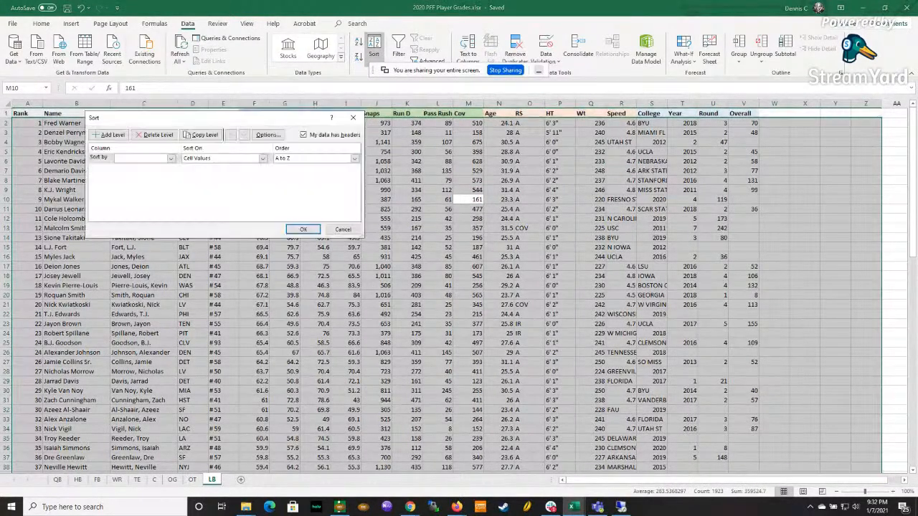
click(171, 158)
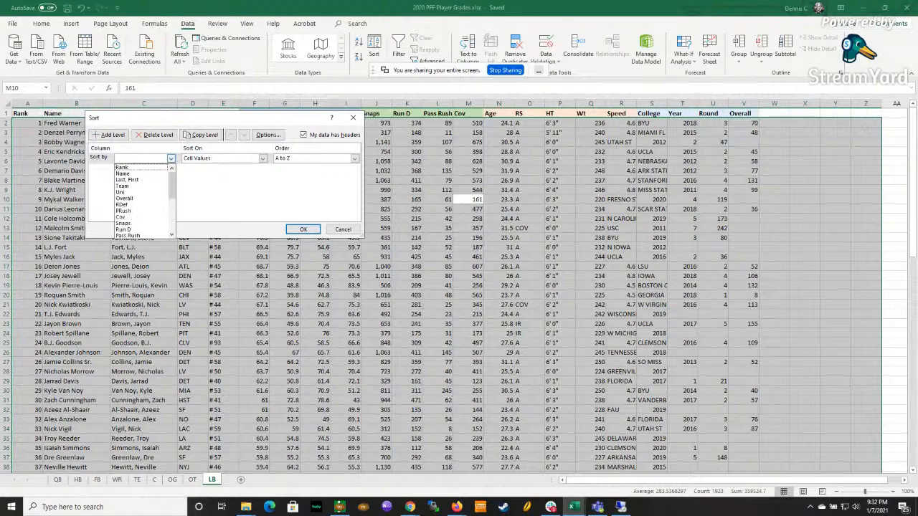
scroll(144, 200, down, 4)
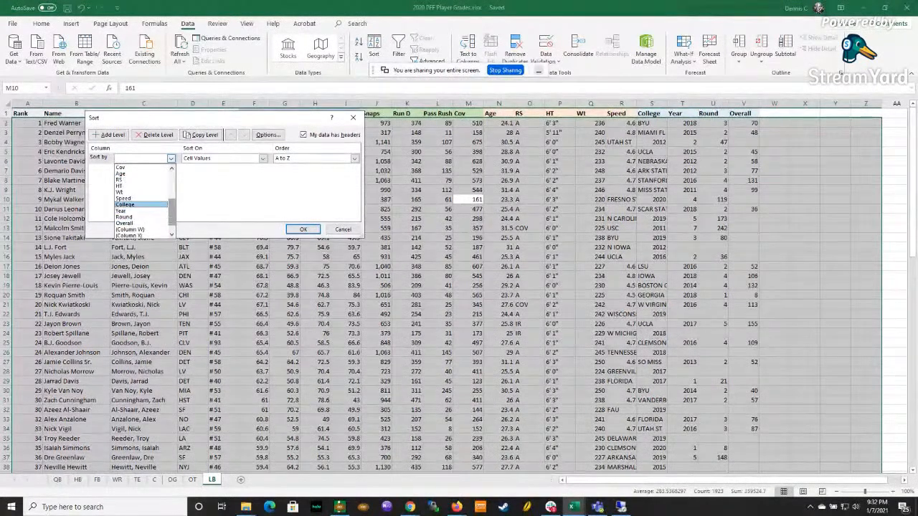
click(303, 229)
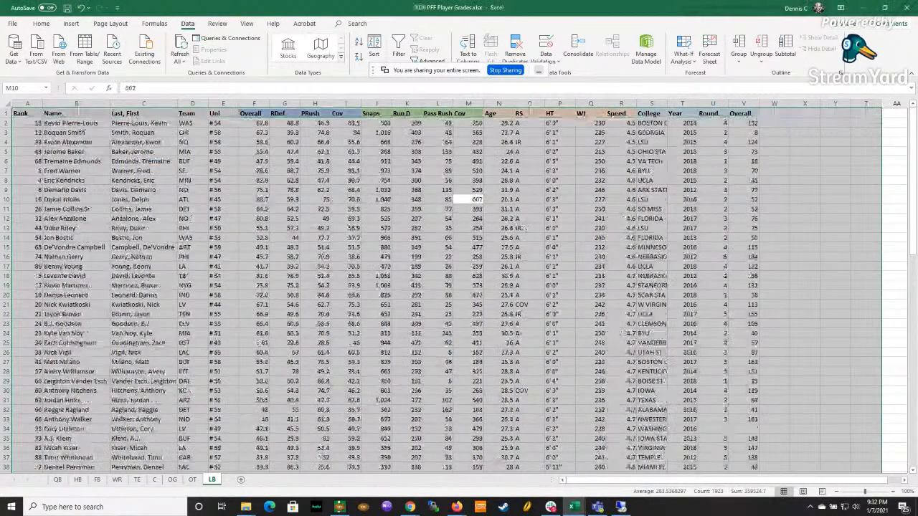
Insert blank cells in the Speed column at R44:R91, shifting the existing cells to the right
key(Down)
key(Down)
key(Down)
key(Down)
key(Down)
key(Down)
key(Down)
key(Down)
key(Down)
key(Down)
key(Down)
key(Down)
key(Down)
key(Down)
key(Down)
key(Down)
key(Down)
key(Down)
key(Down)
key(Down)
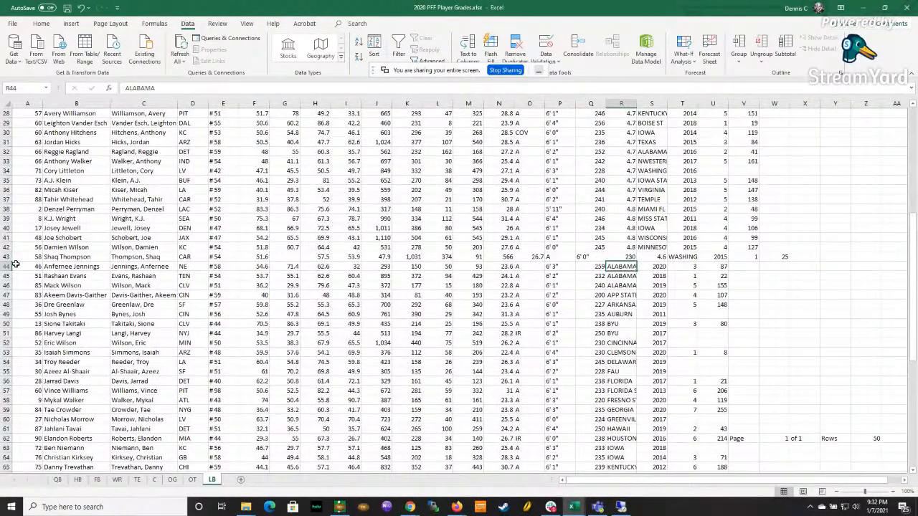
key(shift+Down)
key(shift+Down)
key(shift+Down)
key(shift+Down)
key(shift+Down)
key(shift+Down)
key(shift+Down)
key(shift+Down)
key(shift+Down)
key(shift+Down)
key(shift+Down)
key(shift+Down)
key(shift+Down)
key(shift+Down)
key(shift+Down)
key(shift+Down)
key(shift+Down)
key(shift+Down)
key(shift+Down)
key(shift+Down)
key(shift+Down)
key(shift+Down)
key(shift+Down)
key(shift+Down)
key(shift+Down)
key(shift+Down)
key(shift+Down)
key(shift+Down)
key(shift+Down)
key(shift+Down)
key(shift+Down)
key(shift+Down)
key(shift+Down)
key(shift+Down)
key(shift+Down)
key(shift+Down)
key(shift+Down)
key(shift+Down)
key(shift+Down)
key(shift+Down)
key(shift+Down)
key(shift+Down)
key(shift+Down)
key(shift+Down)
key(shift+Down)
key(shift+Down)
key(shift+Down)
key(shift+Down)
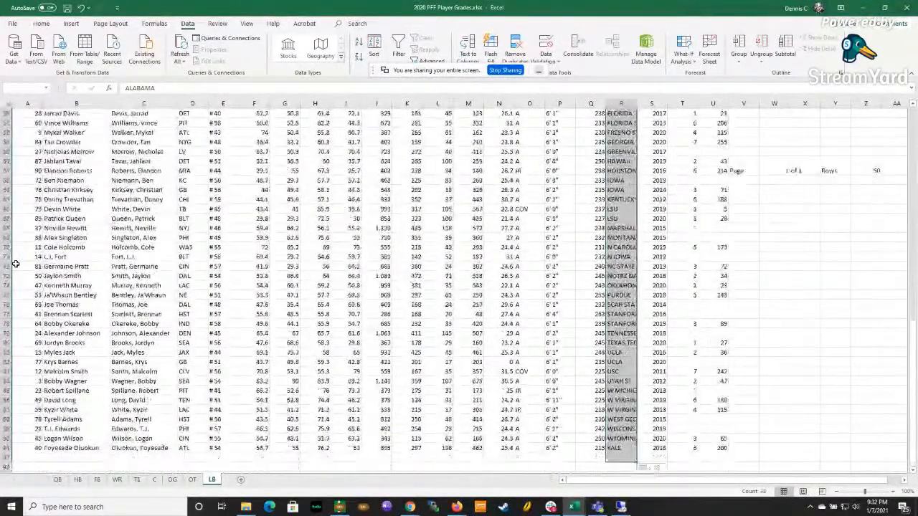
key(shift+F10)
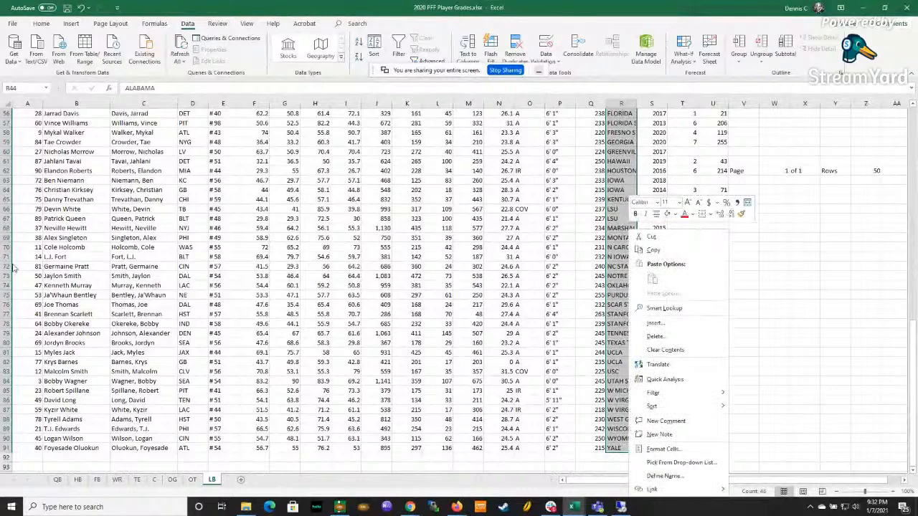
click(650, 323)
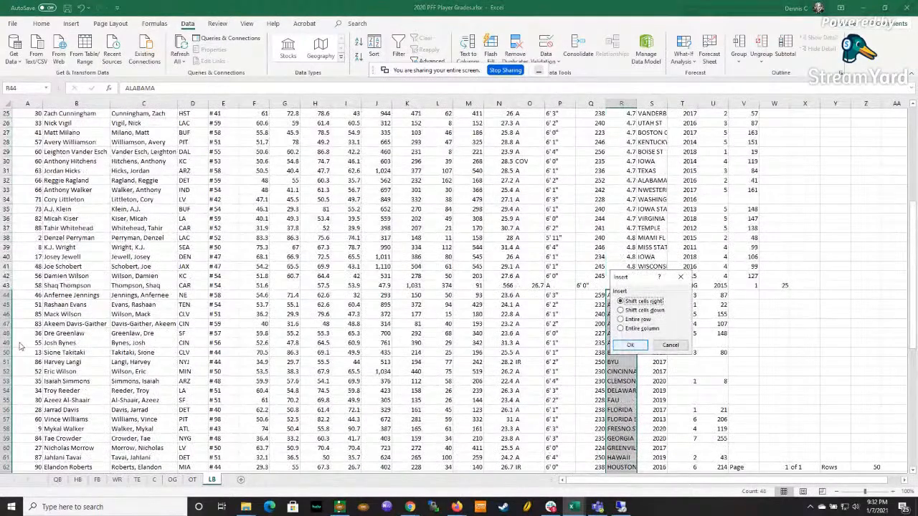
key(Return)
Delete the empty RDef cell G43, shifting the rest of row 43 to the left
key(Up)
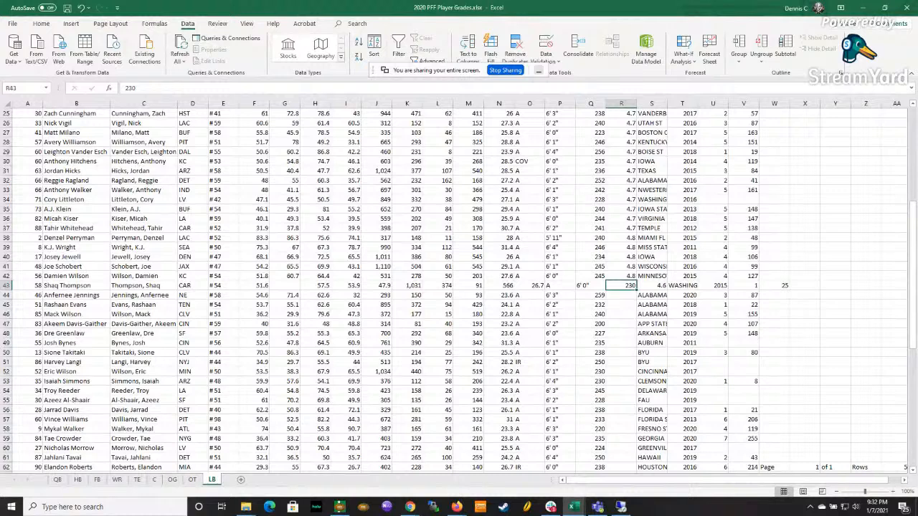
key(Down)
key(Left)
key(Left)
key(Left)
key(Left)
key(Left)
key(Left)
key(Left)
key(Left)
key(Left)
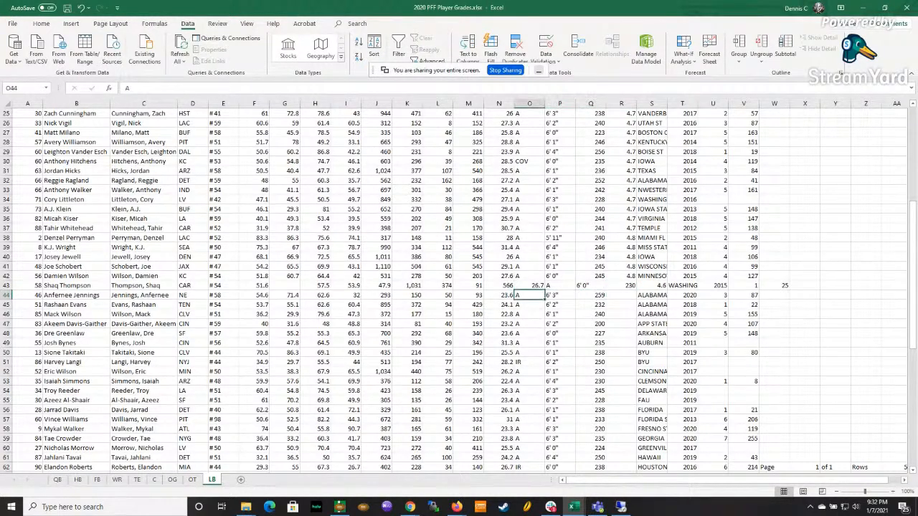
key(Left)
key(Left)
key(Up)
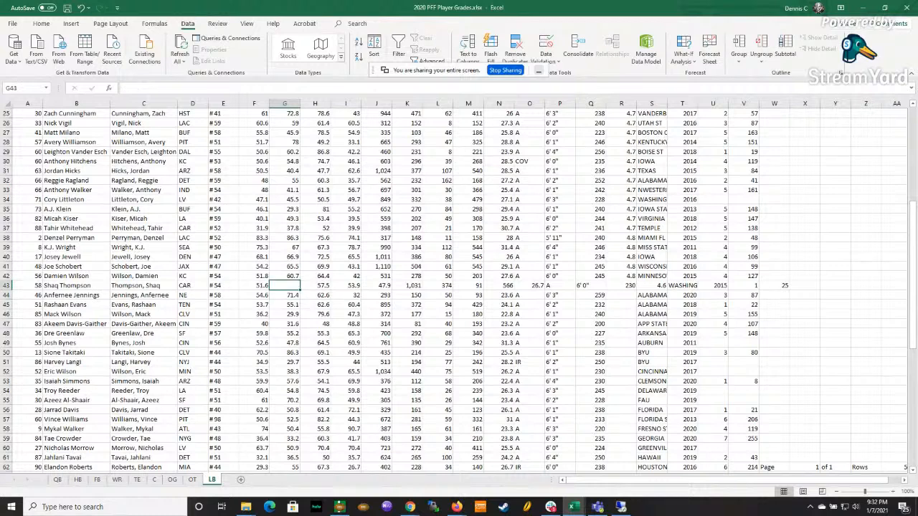
key(ctrl+minus)
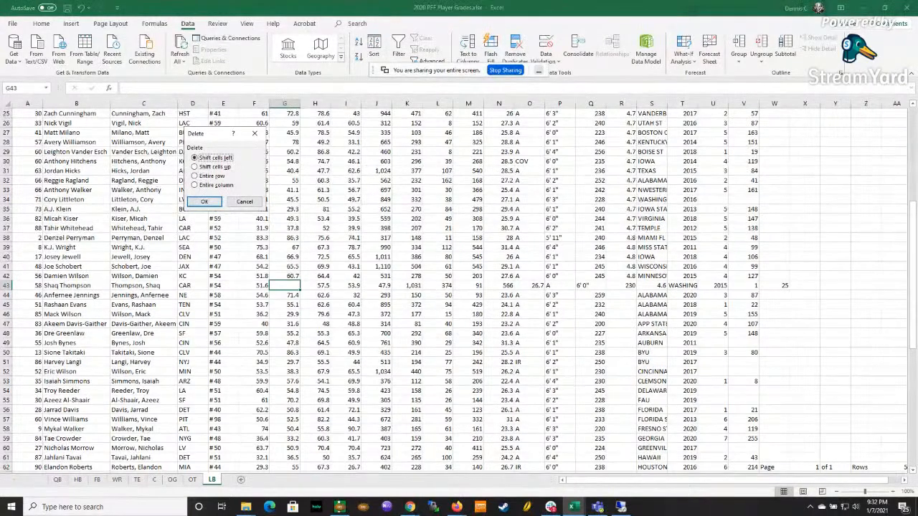
key(Return)
Auto-fit the width of the College column to its contents
key(Right)
key(Right)
key(Right)
key(Right)
key(Right)
key(Right)
key(Right)
key(Right)
key(Right)
key(Right)
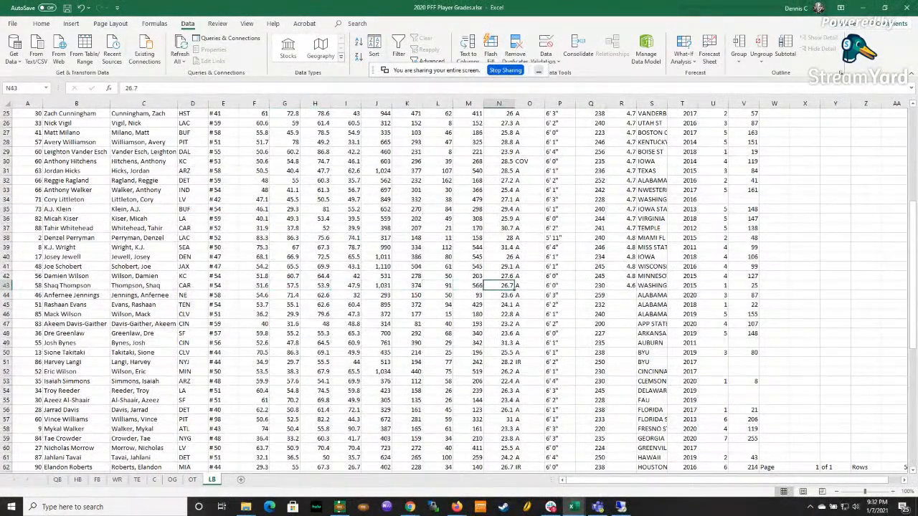
key(Right)
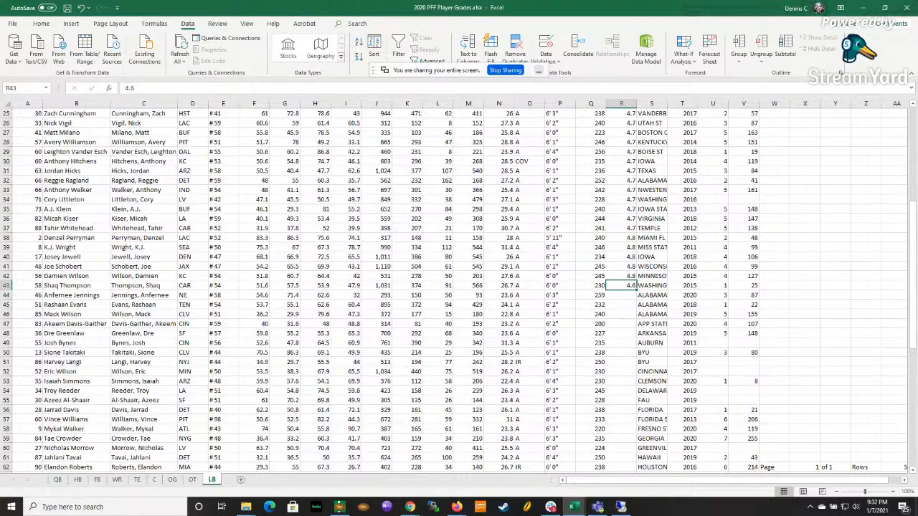
double_click(667, 103)
click(469, 285)
key(Page_Up)
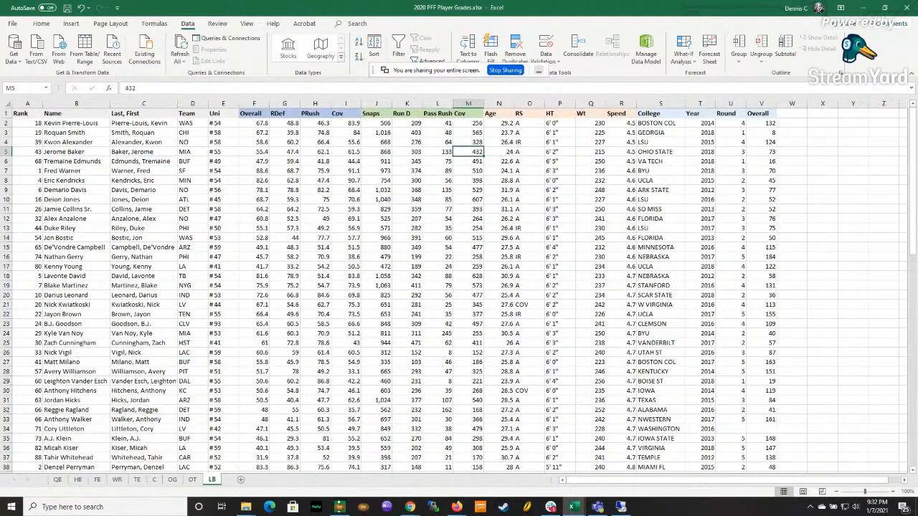
Sort all LB player rows by Rank from smallest to largest, keeping the first row as headers
key(ctrl+a)
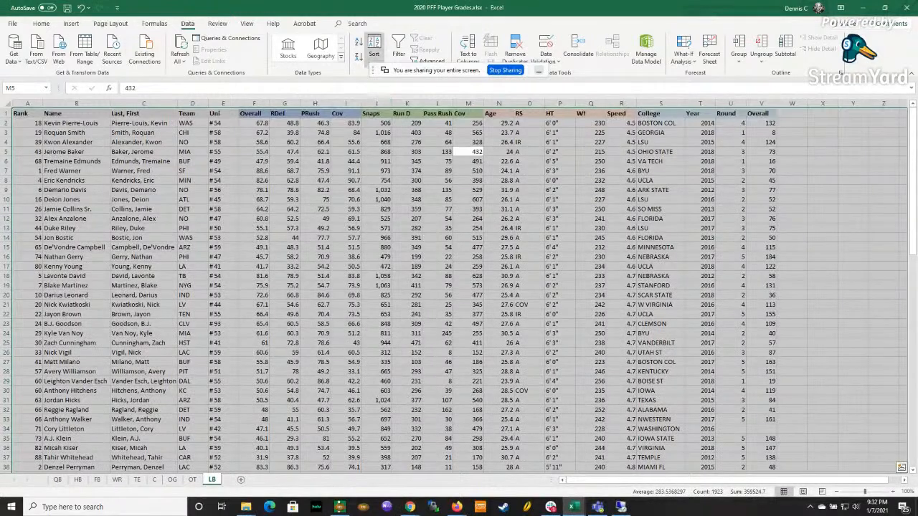
click(374, 46)
click(171, 158)
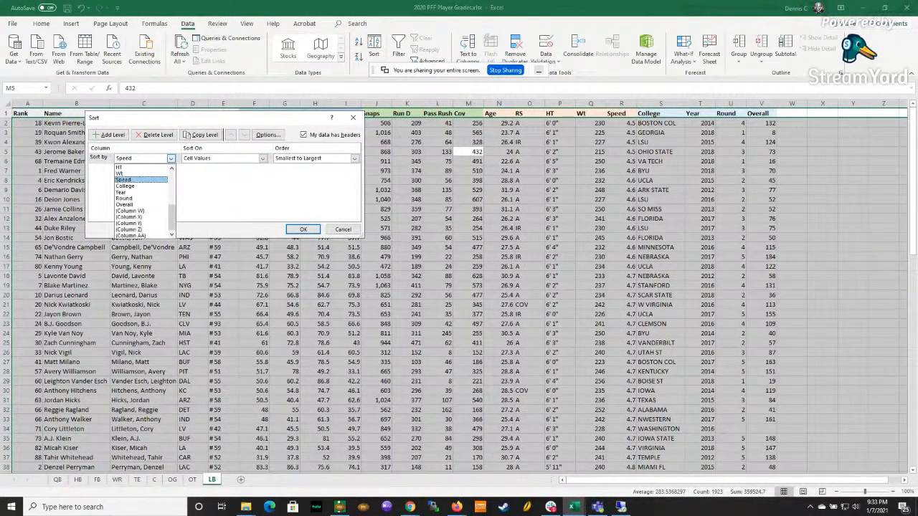
click(129, 217)
click(171, 158)
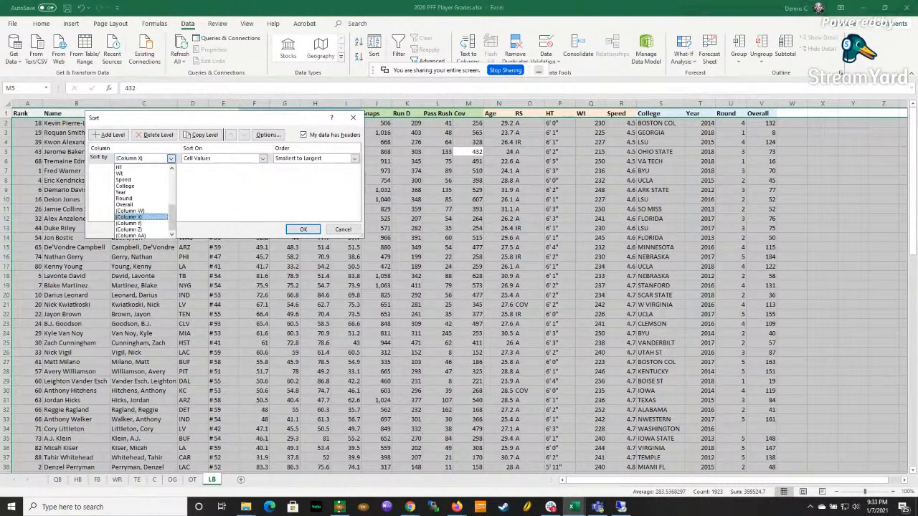
drag(171, 217, 171, 183)
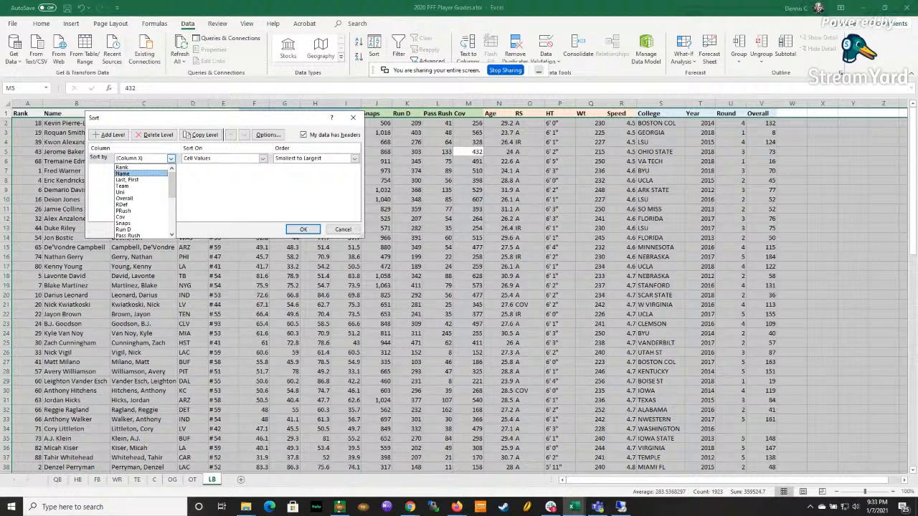
click(122, 167)
click(303, 230)
click(144, 238)
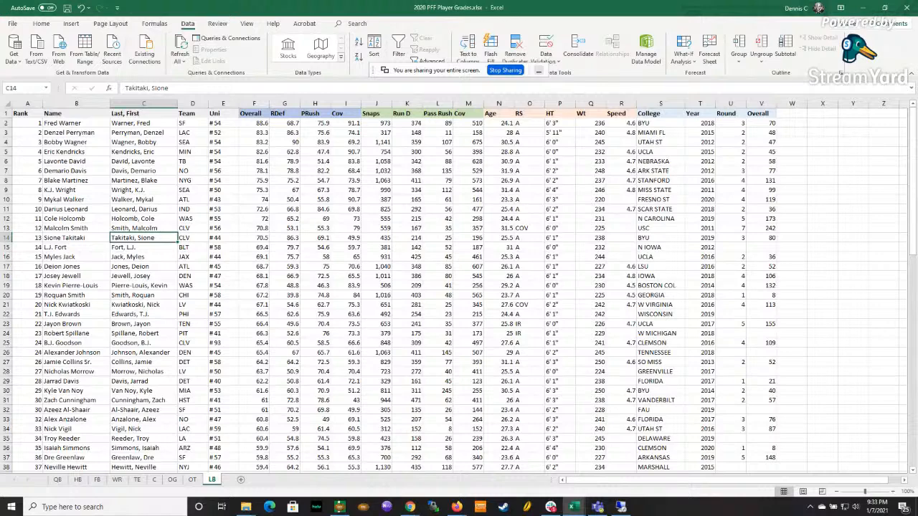
Save the player grades workbook with the re-sorted LB sheet
click(12, 23)
click(28, 133)
Switch to the PFF NFL Rankings page in Chrome and review the available player positions
click(906, 8)
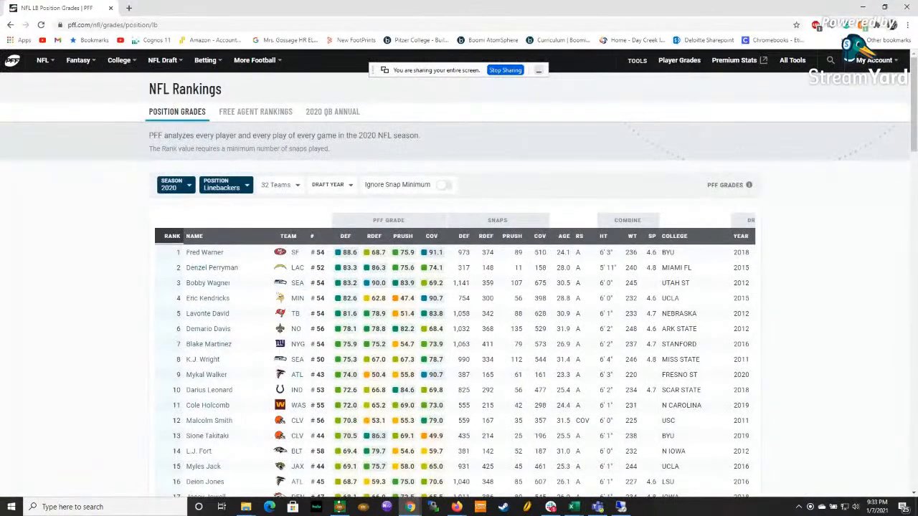
click(226, 185)
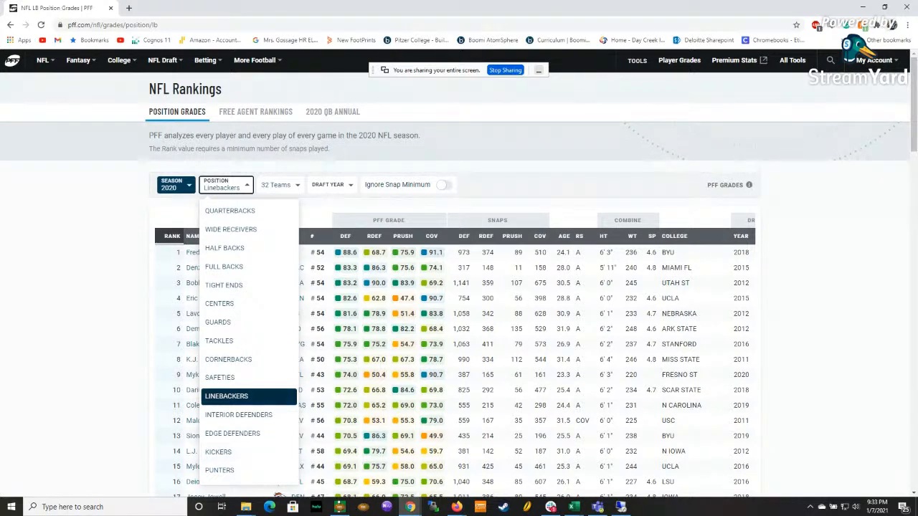
click(248, 397)
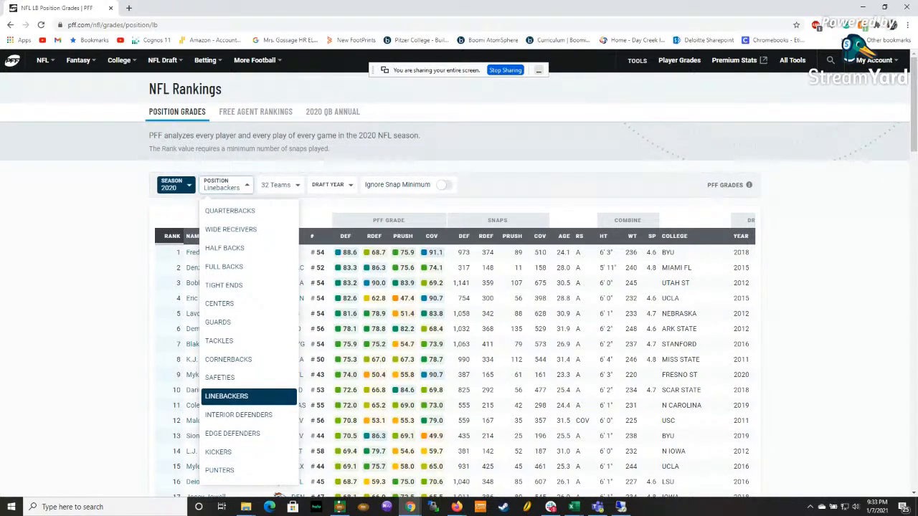
Switch to the StreamYard studio in Firefox and request to end the broadcast
key(alt+Tab)
key(alt+Tab)
key(alt+Tab)
key(alt+Tab)
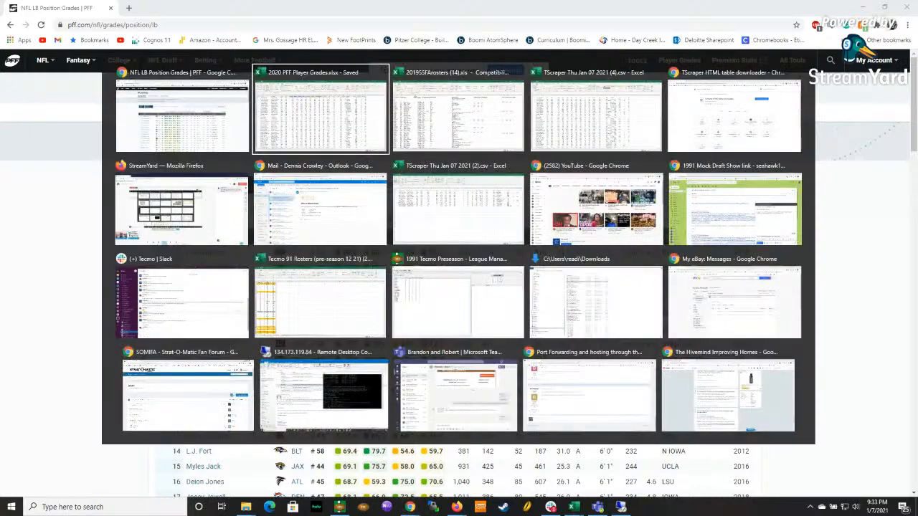
key(alt+Tab)
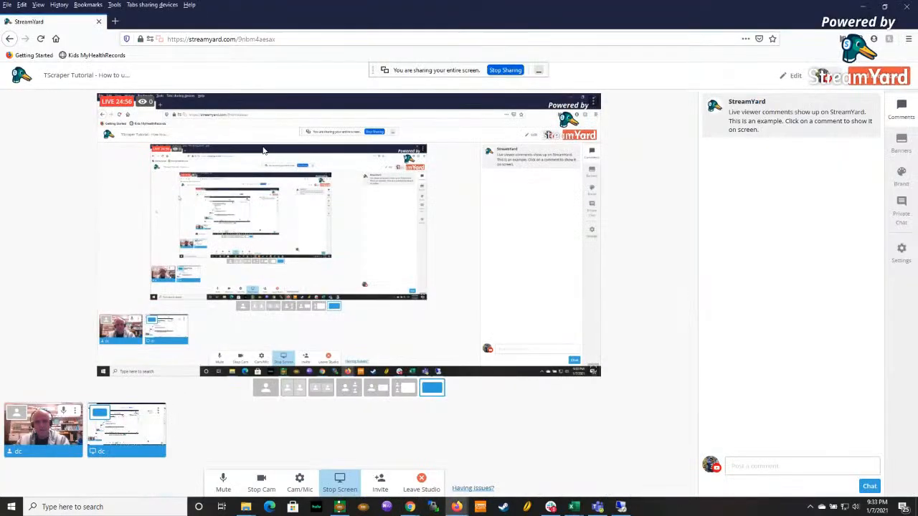
click(878, 76)
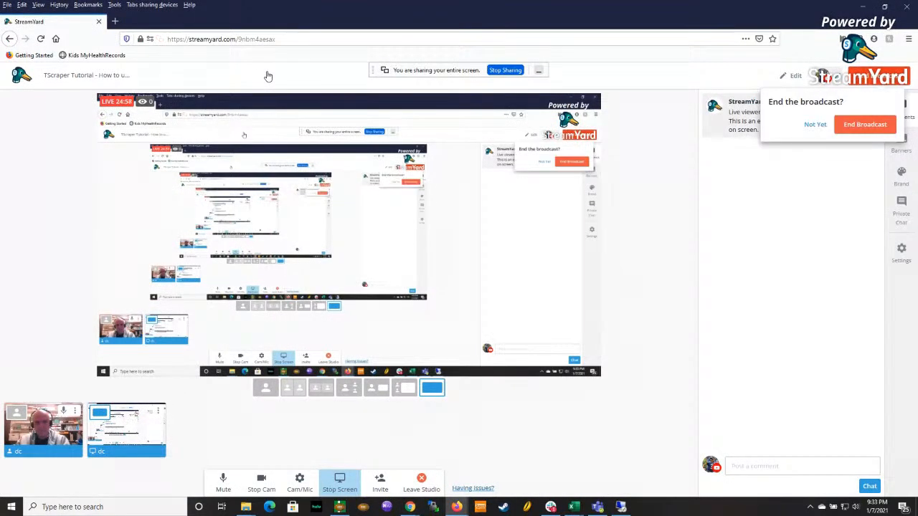